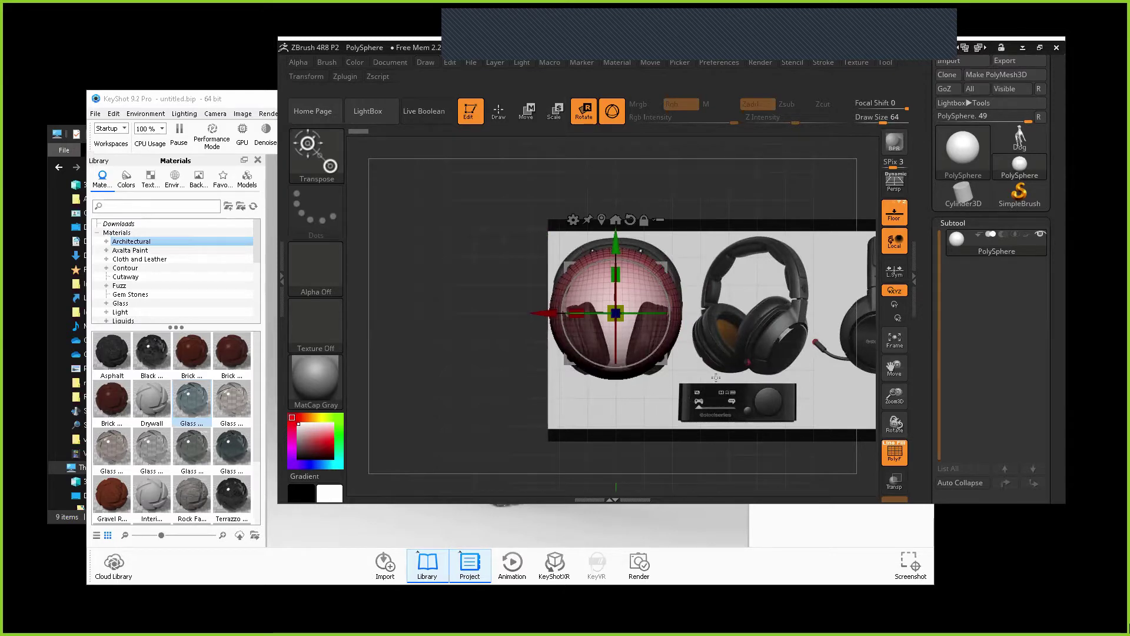
Step: Turn the floor grid with the headphone reference image off and back on while viewing the sphere
drag(674, 400, 687, 379)
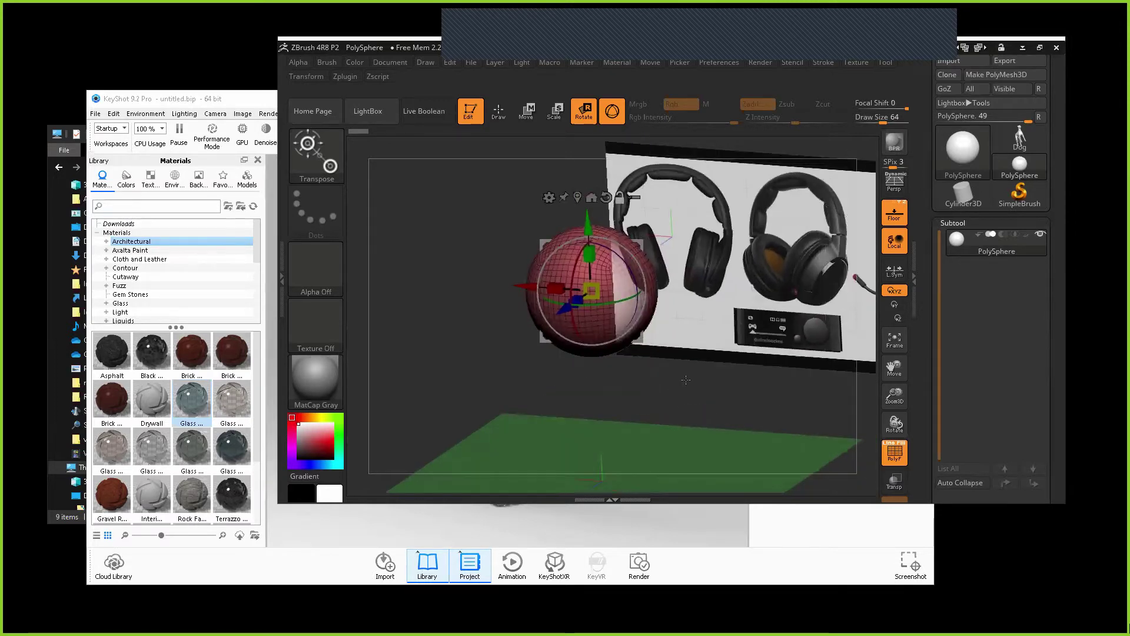
click(904, 187)
click(901, 187)
click(897, 213)
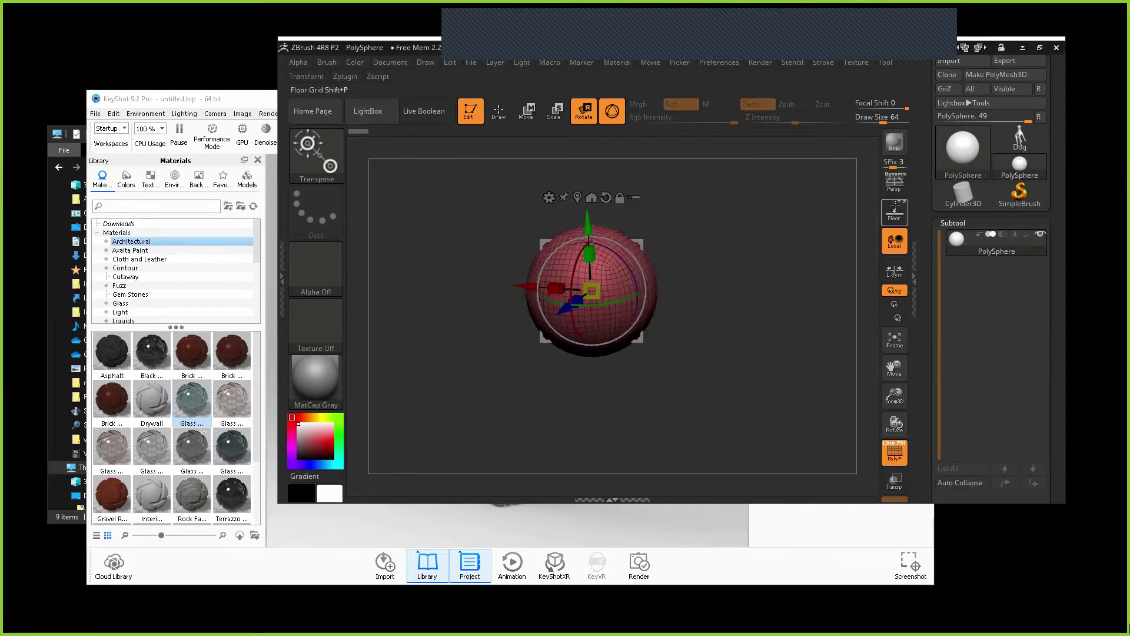
click(896, 213)
drag(685, 365, 661, 424)
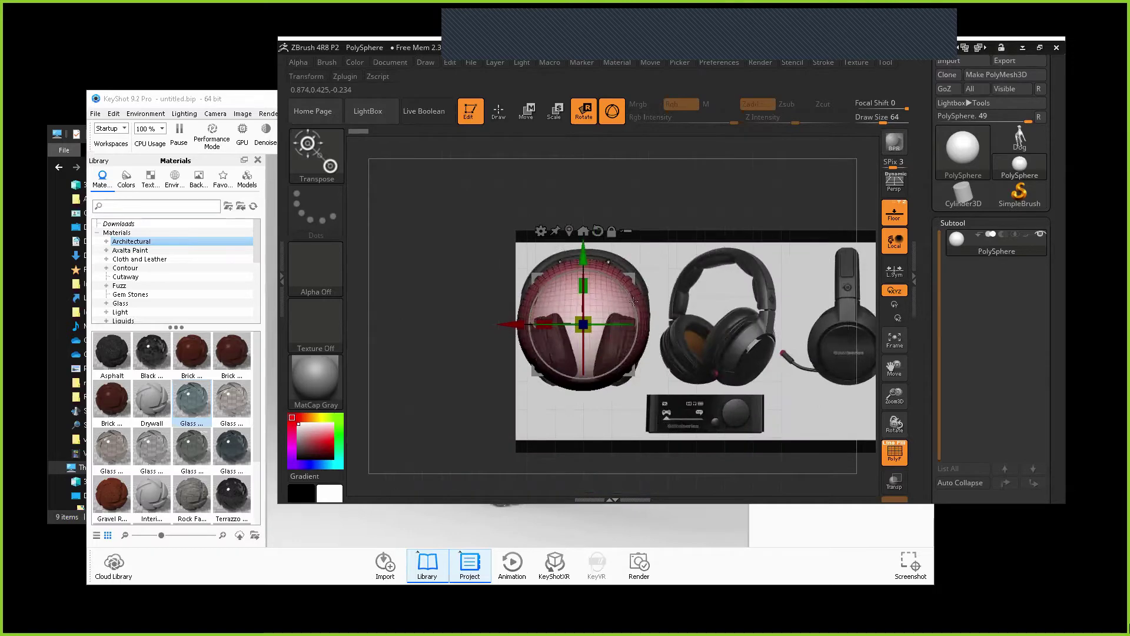
Step: Choose the IMM Primitives brush with the PolySphere mesh and try to insert it near the front-view ear cup
ctrl+right_drag(633, 301, 638, 318)
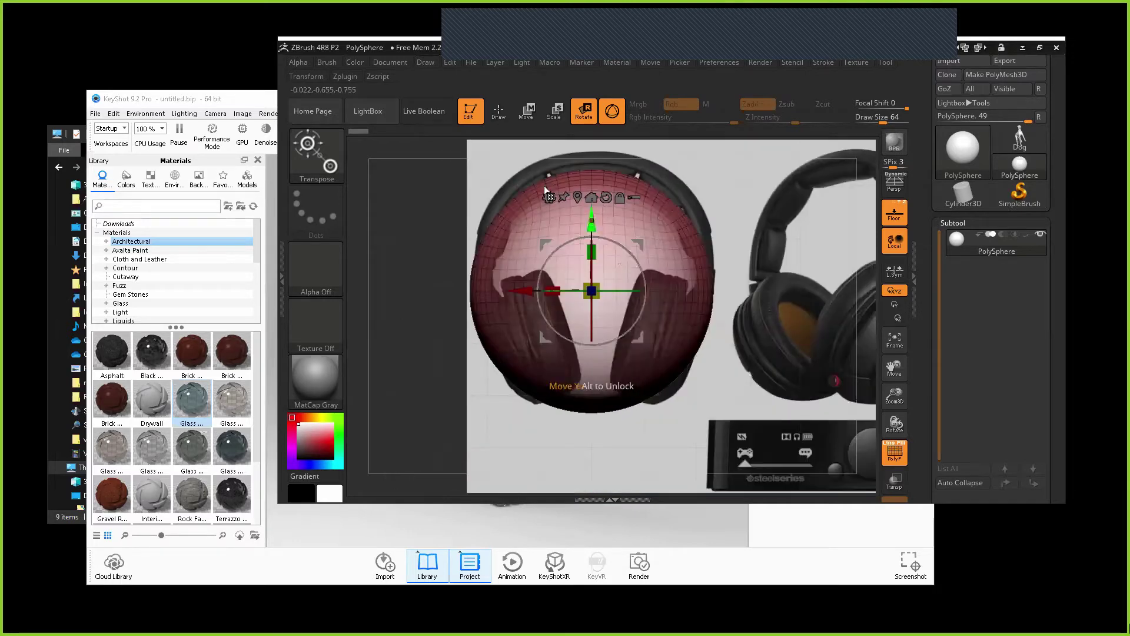
click(331, 165)
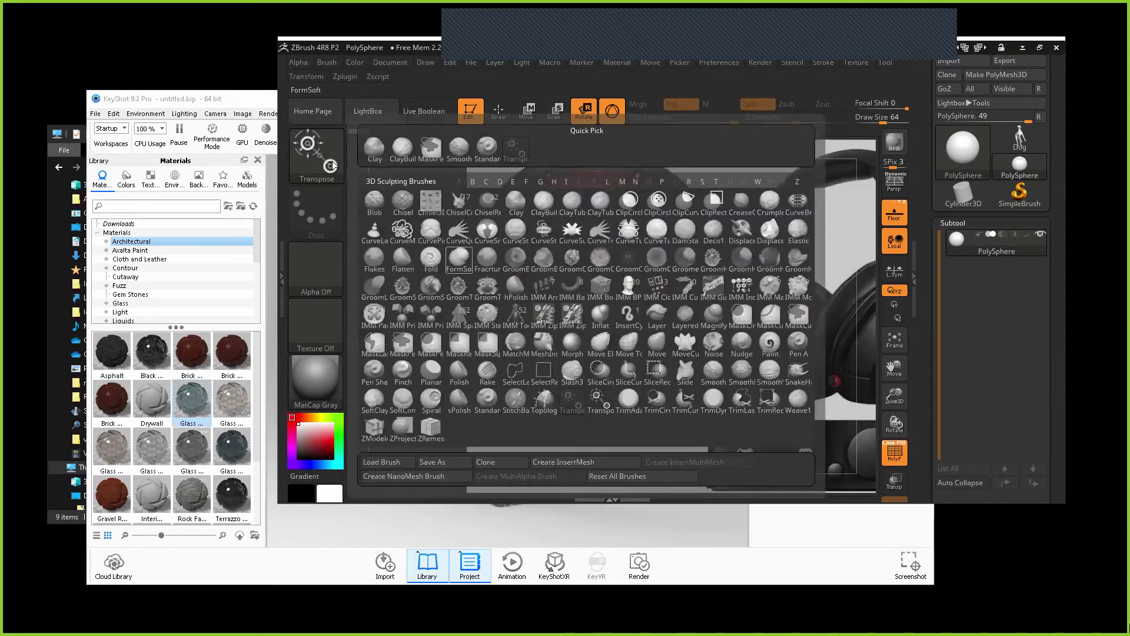
key(i)
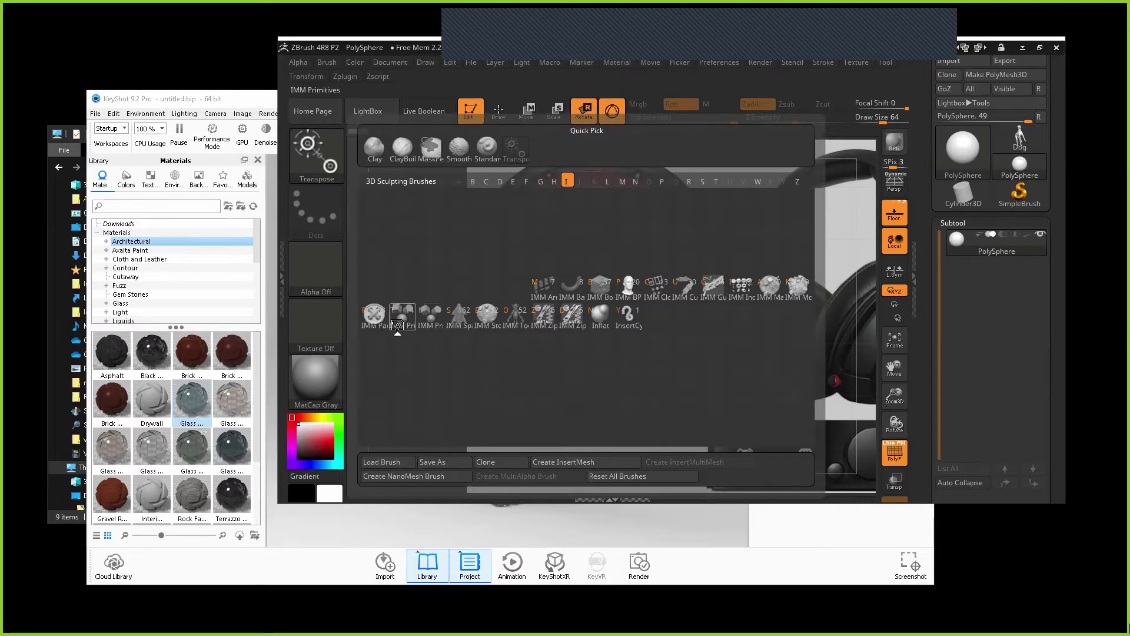
click(402, 315)
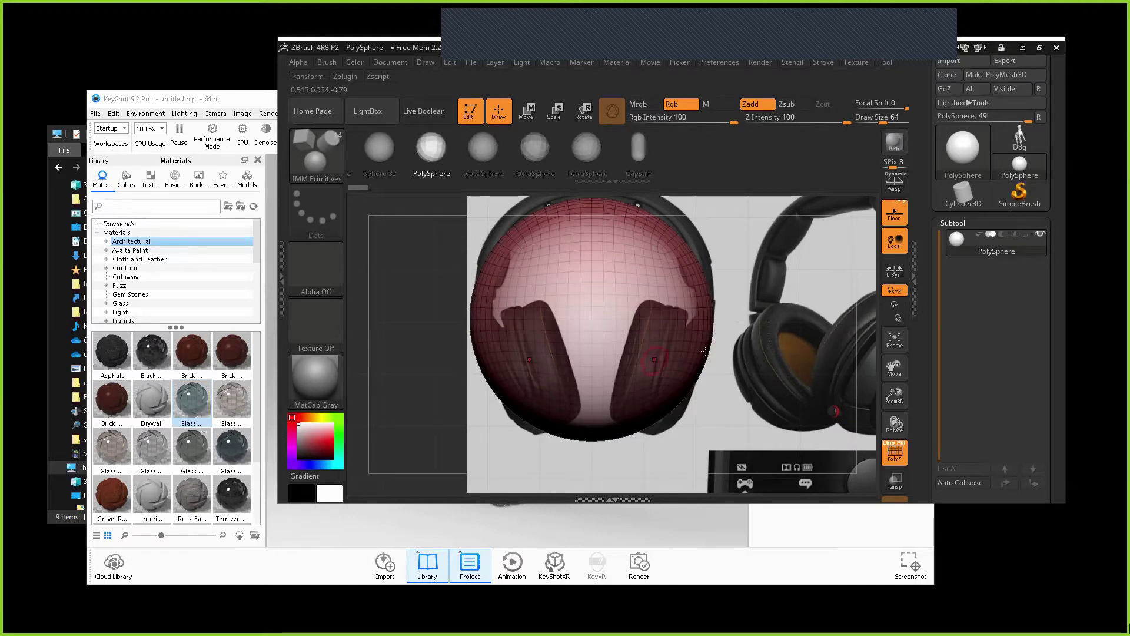
click(708, 343)
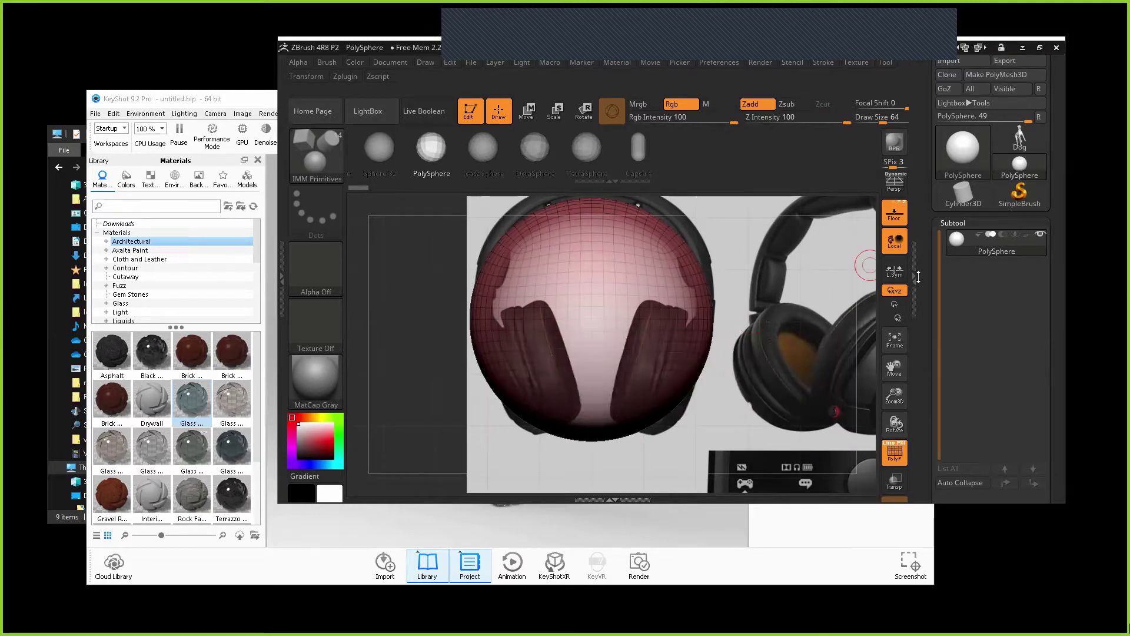
Step: Convert the PolySphere tool into a PolyMesh3D
drag(918, 277, 908, 289)
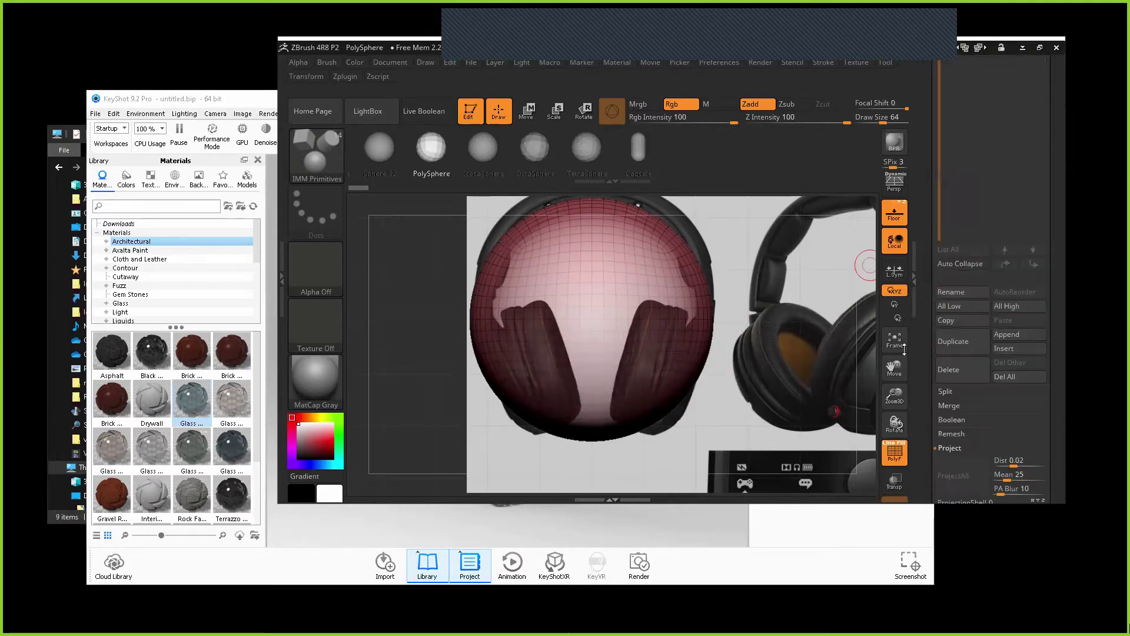
scroll(953, 341, up, 5)
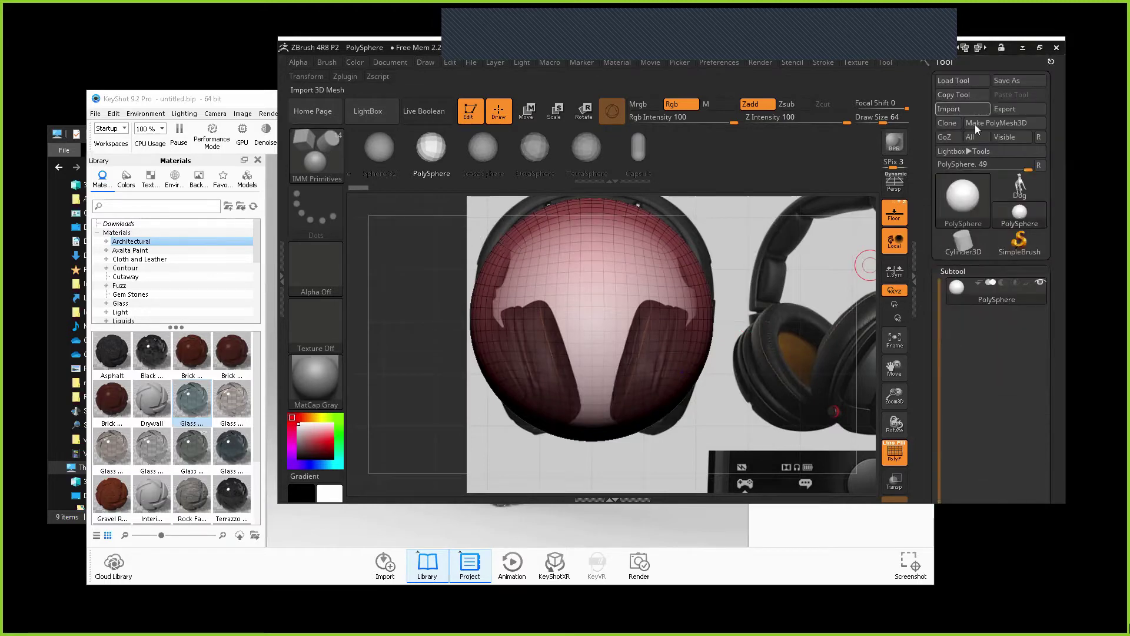
click(966, 109)
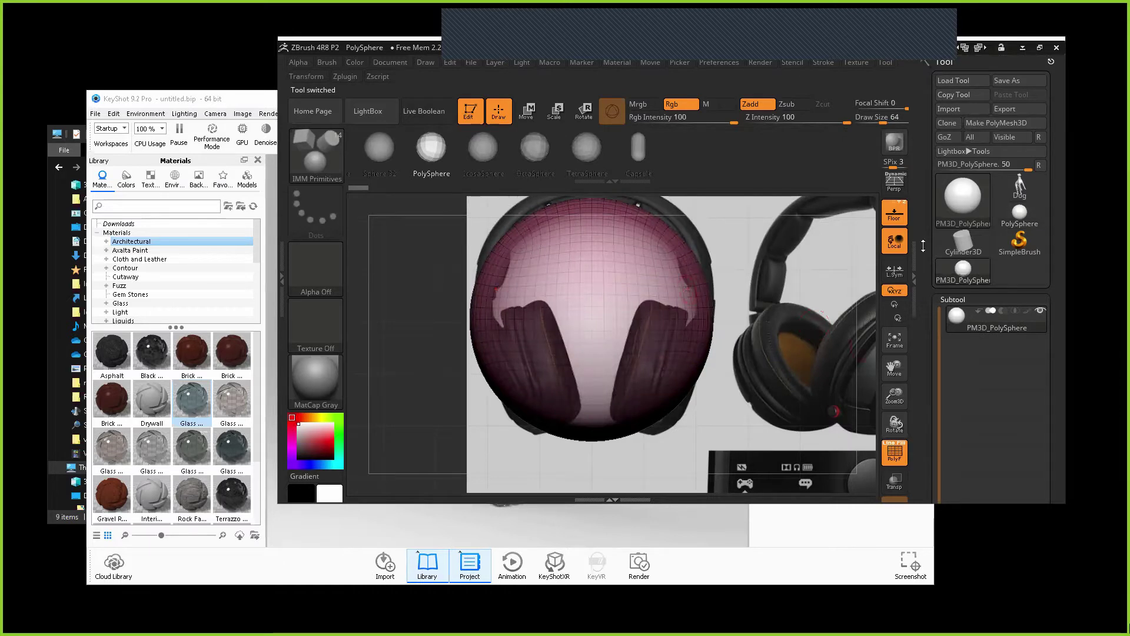
Step: Insert a mirrored pair of PolySpheres beside the ear cups of the front-view headphone reference
scroll(957, 276, down, 5)
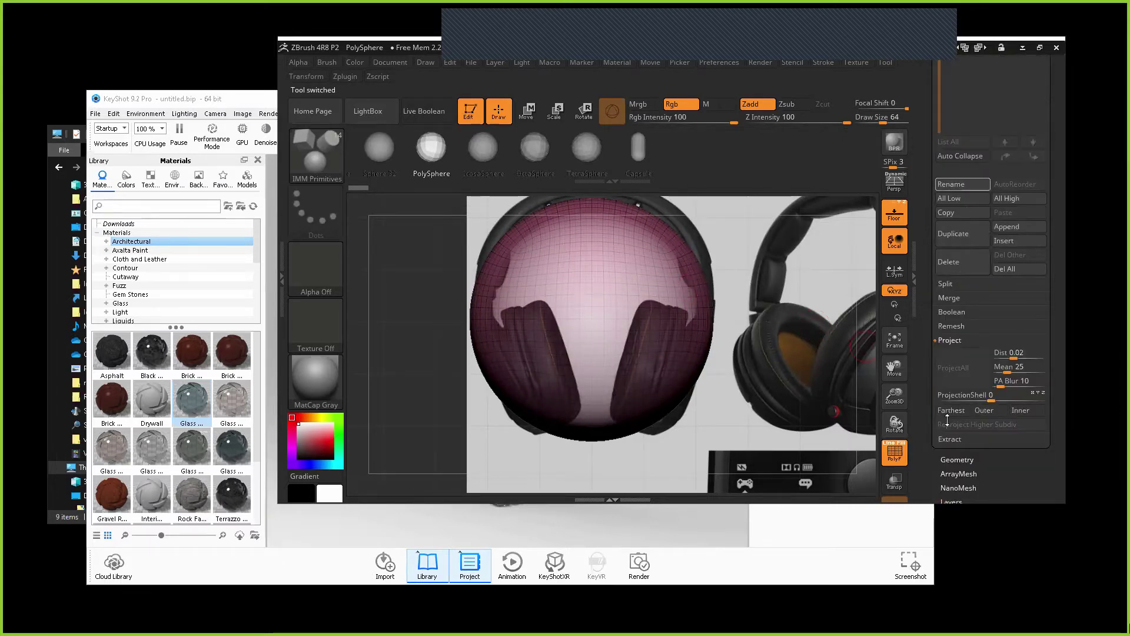
click(956, 459)
scroll(936, 260, down, 3)
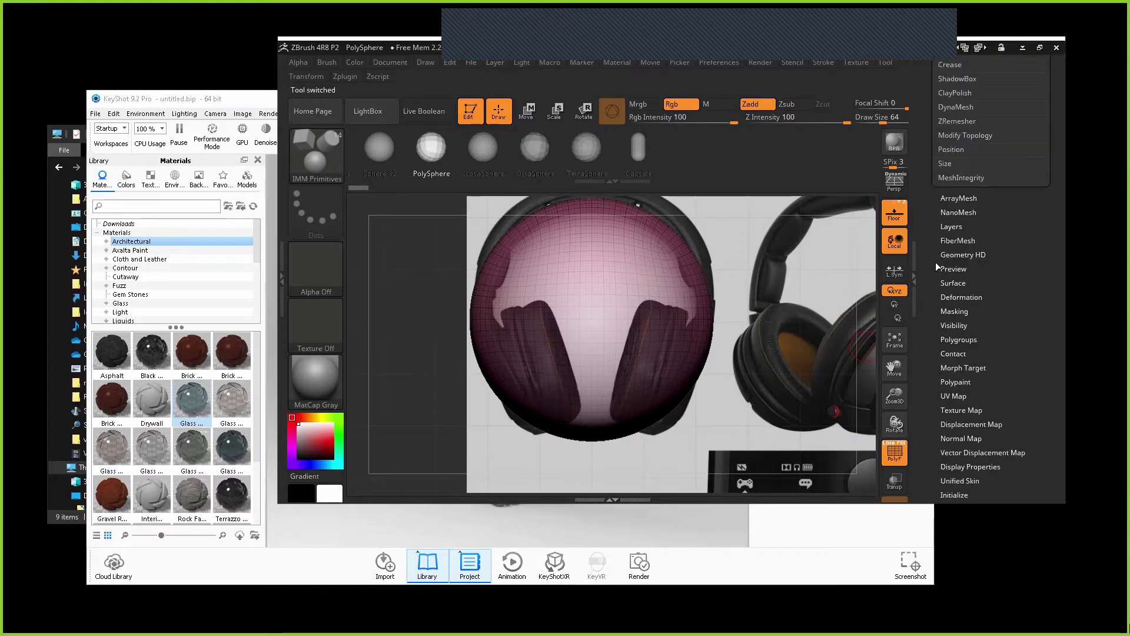
scroll(936, 262, up, 5)
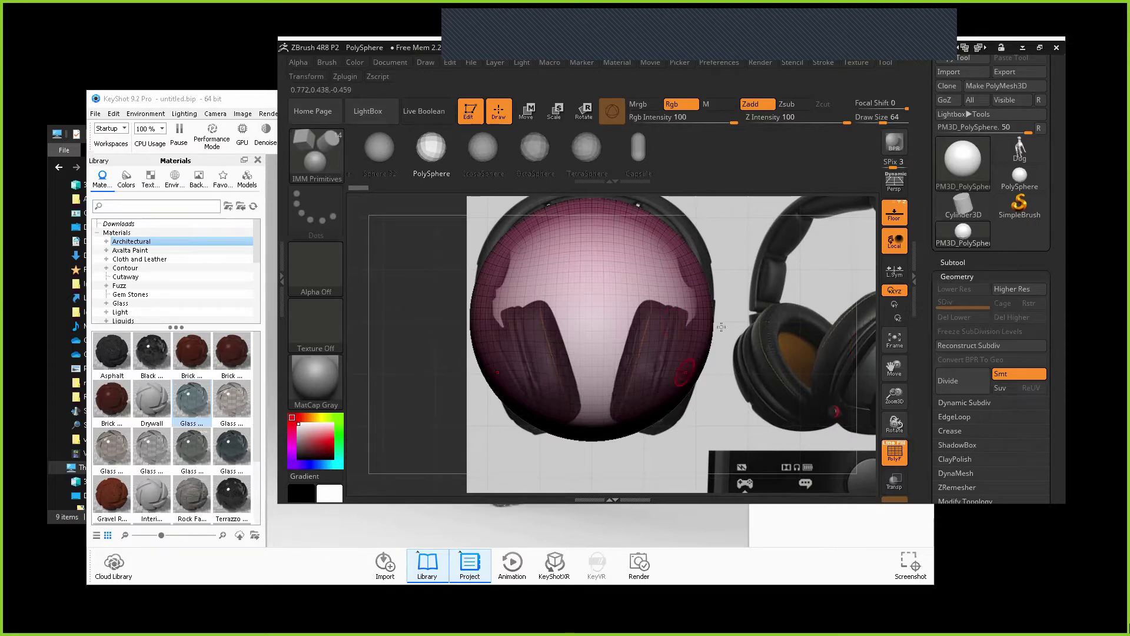
drag(721, 326, 704, 304)
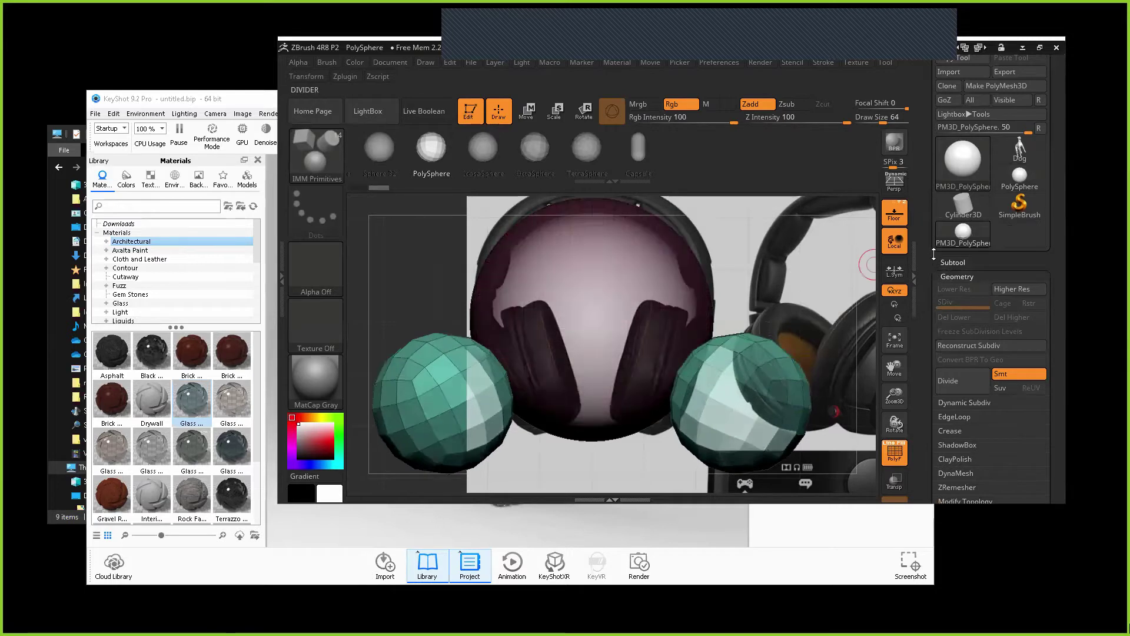
Step: Split the inserted sphere pair and the large sphere into separate subtools
click(934, 256)
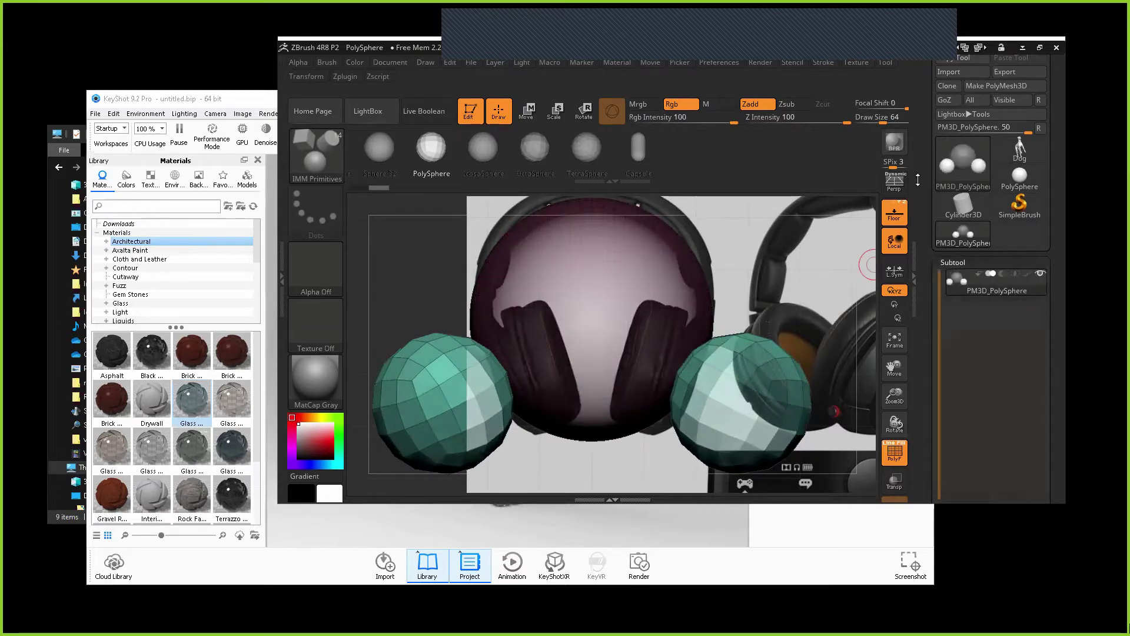
scroll(921, 218, down, 8)
scroll(950, 369, up, 4)
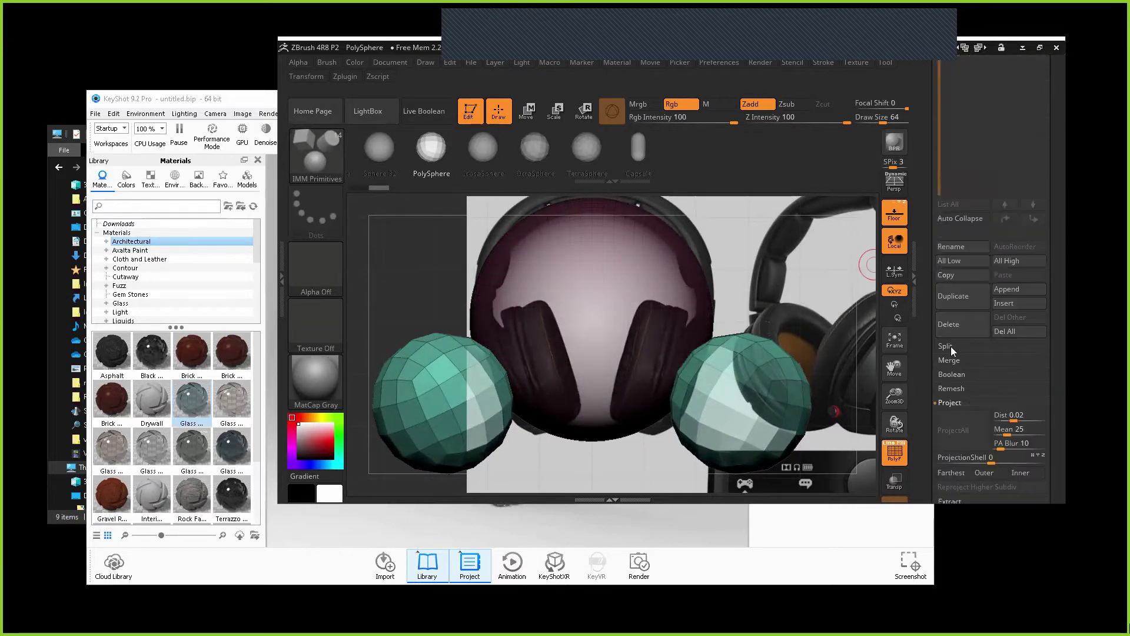
click(951, 346)
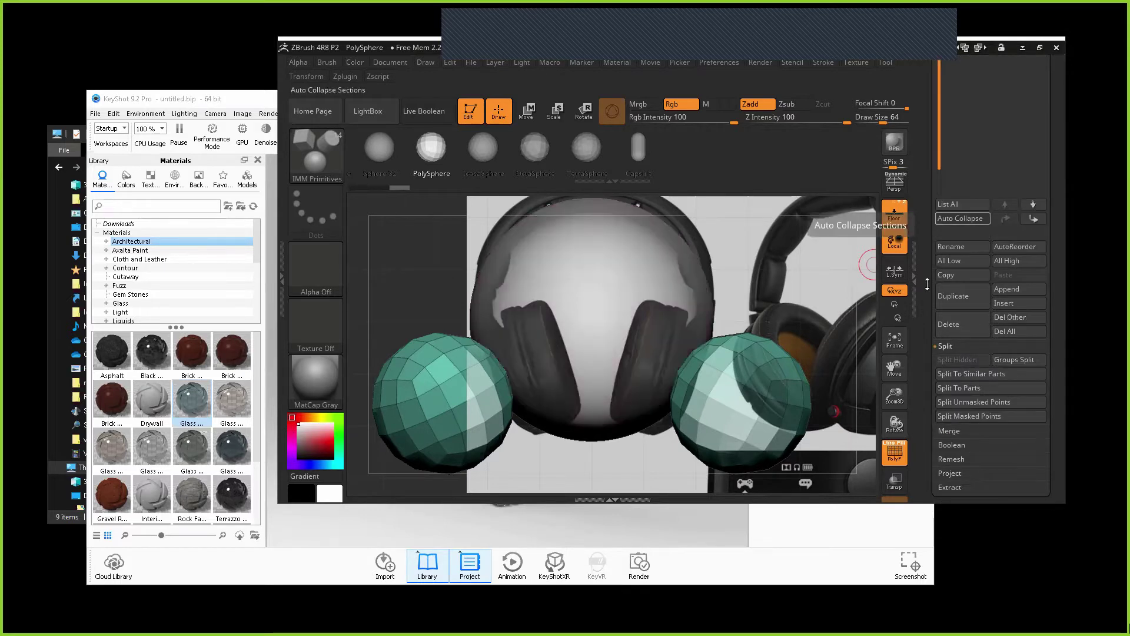
scroll(927, 284, up, 5)
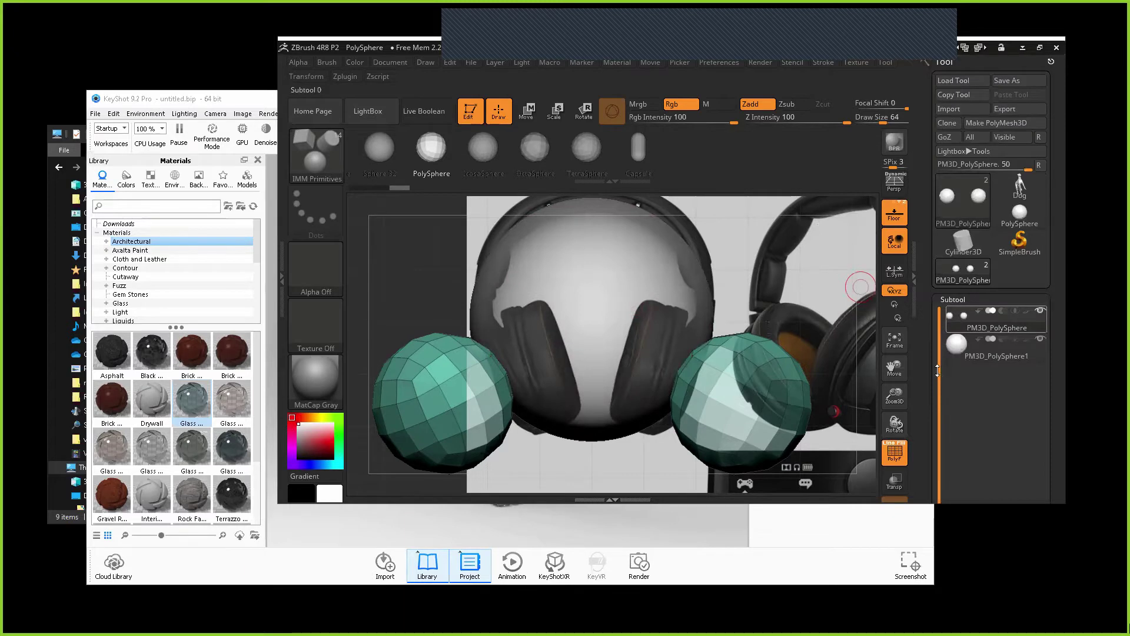
Step: Delete the large central sphere's subtool, PM3D_PolySphere1
key(Down)
scroll(1025, 357, down, 5)
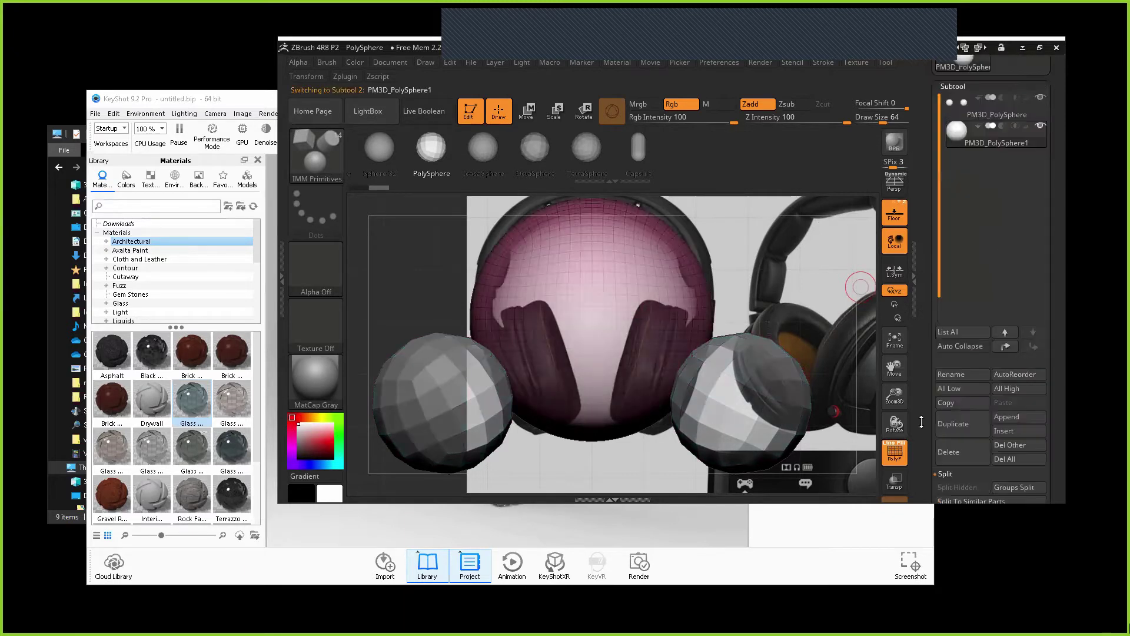
click(962, 452)
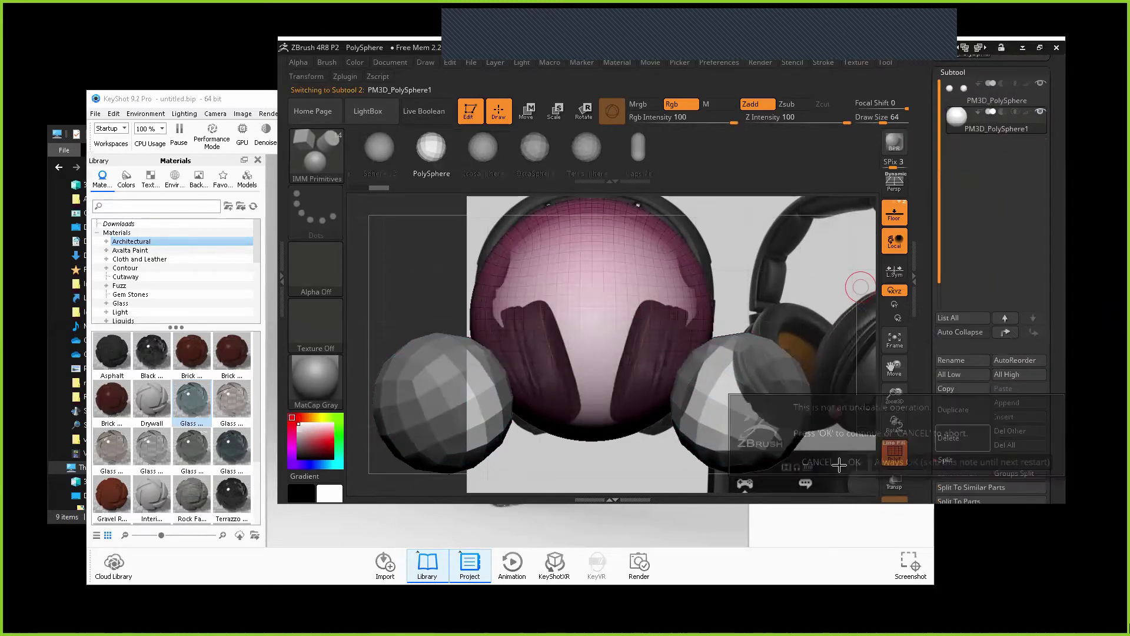
click(853, 462)
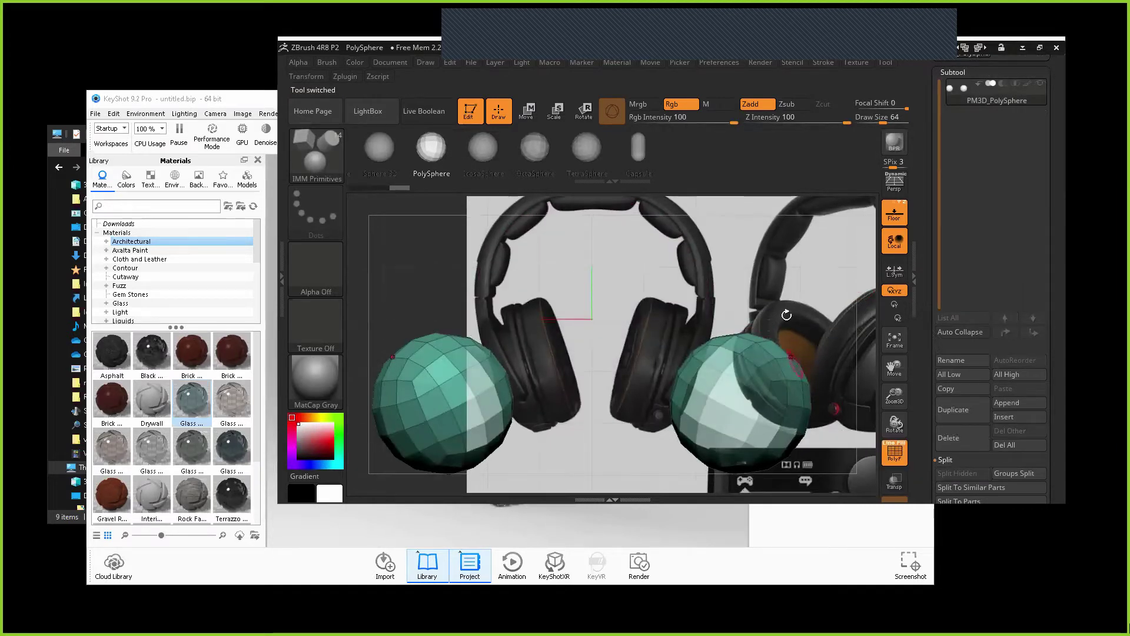
Step: Maximize the ZBrush window and frame the sphere pair with the headphone reference image
key(shift)
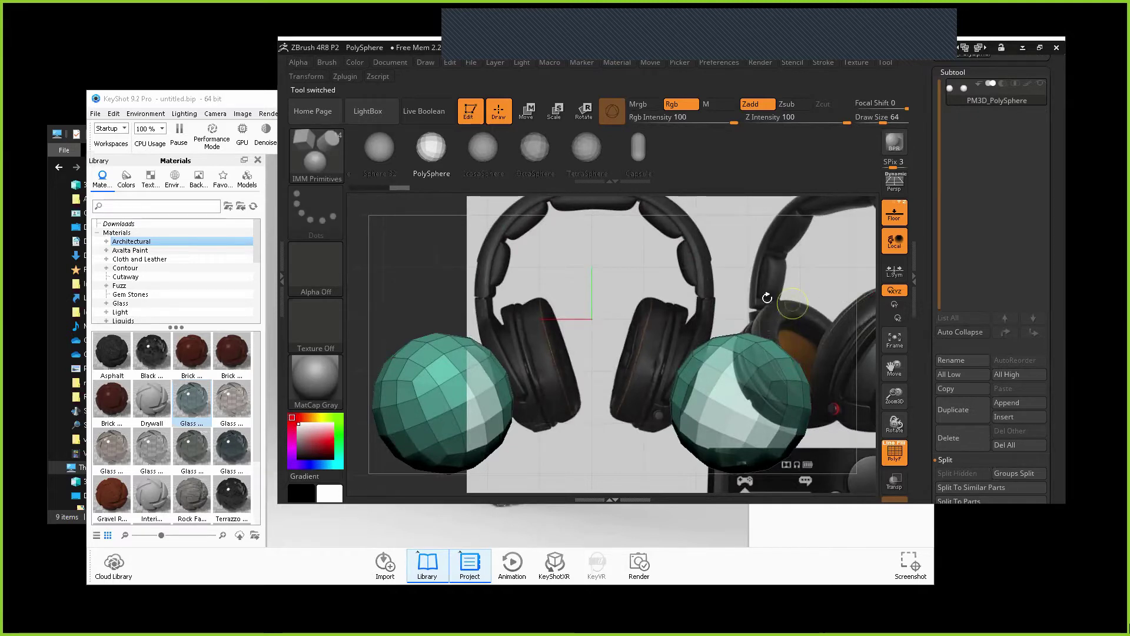
click(1039, 47)
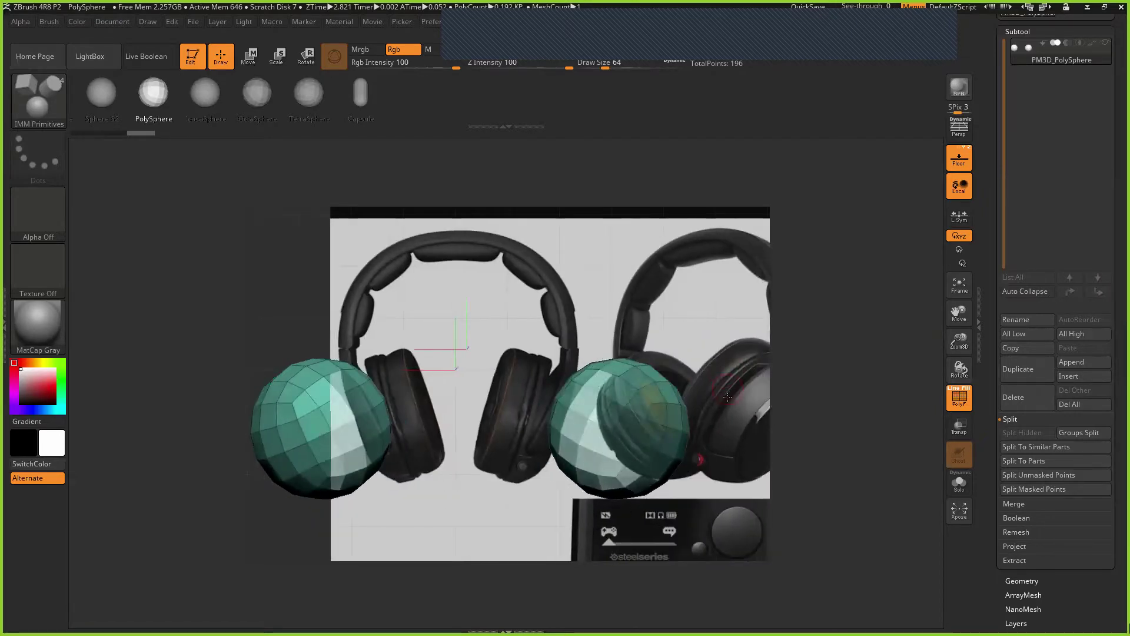
alt+drag(728, 396, 691, 392)
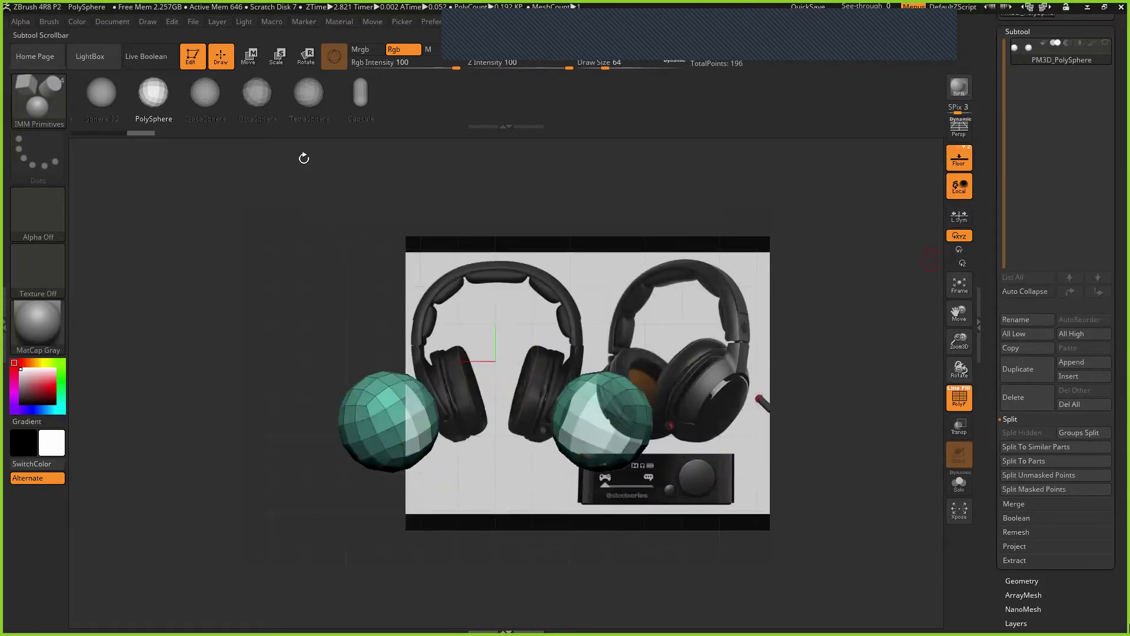
Step: Rotate, move and flatten the sphere pair with the gizmo to match the tilt of the front-view ear cups
key(e)
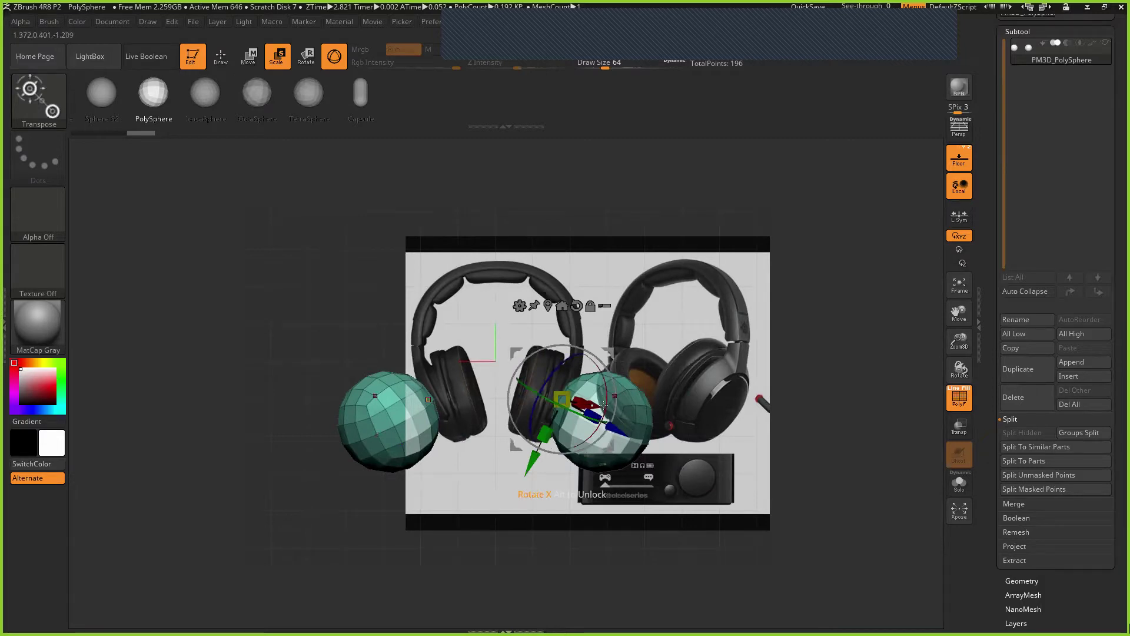
drag(652, 400, 606, 434)
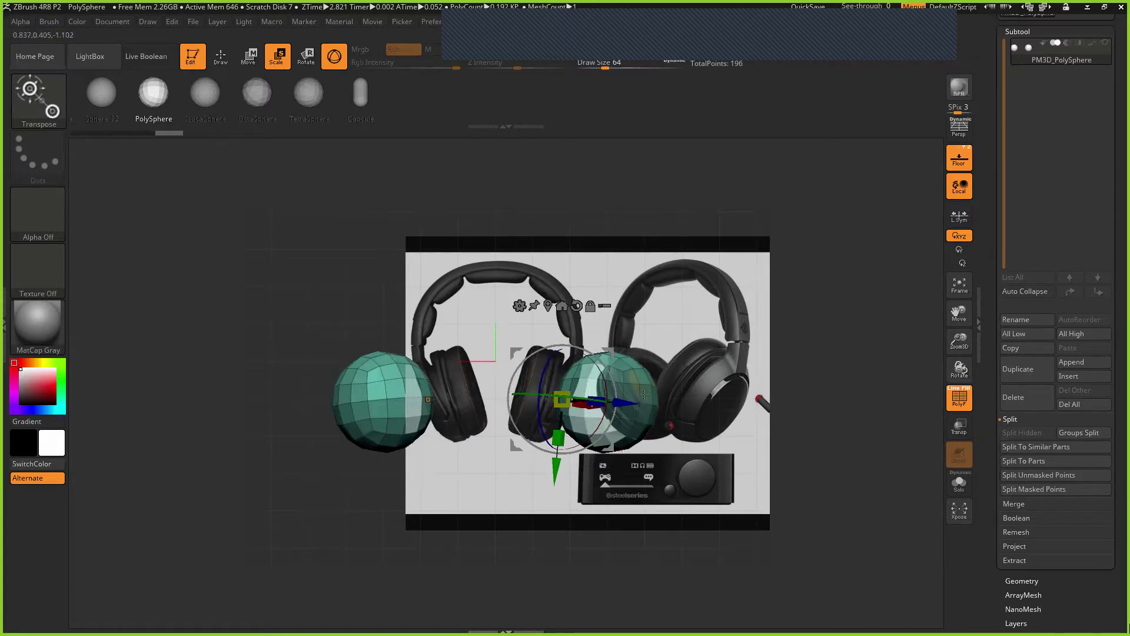
drag(605, 374, 576, 382)
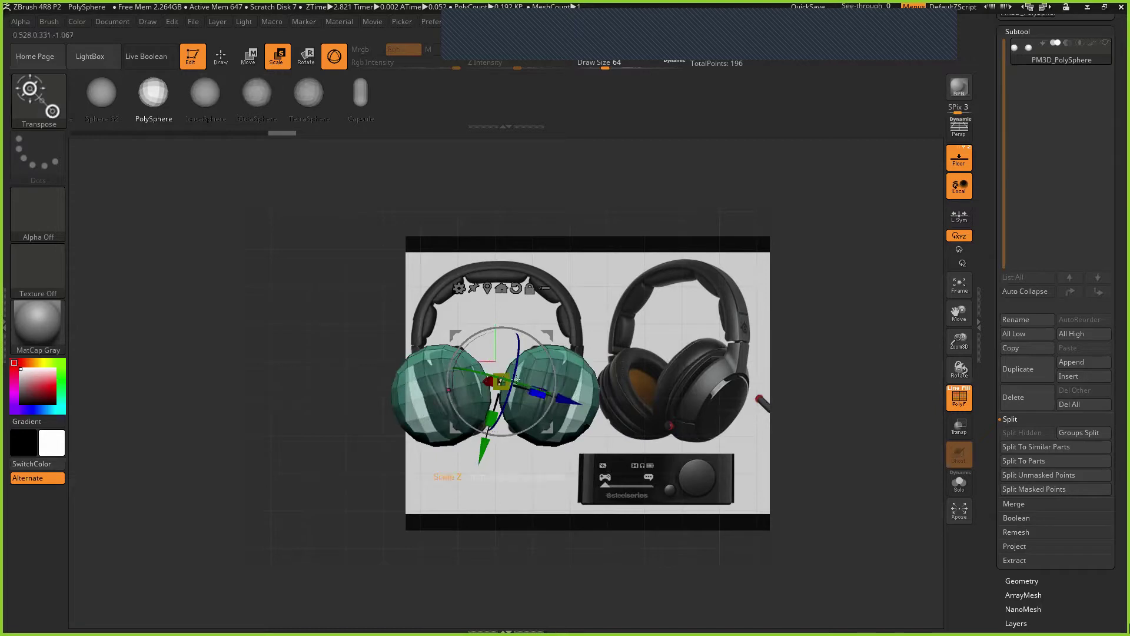
drag(516, 379, 557, 418)
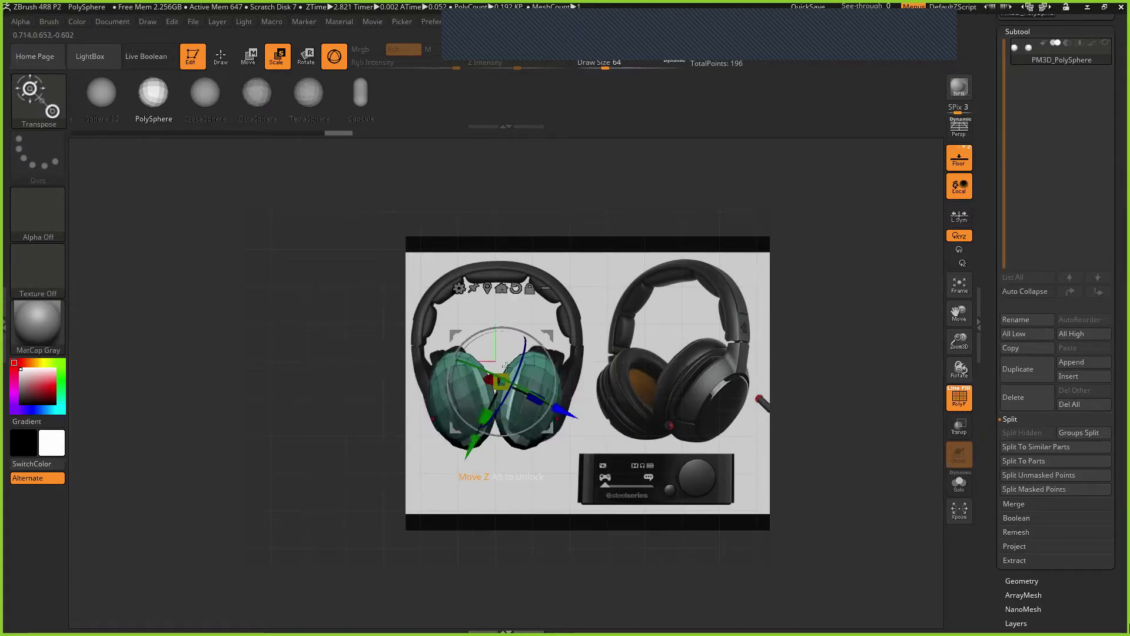
Step: Reposition the flattened spheres along the gizmo's Y and Z axes so they cover the front-view ear cups
key(ctrl+z)
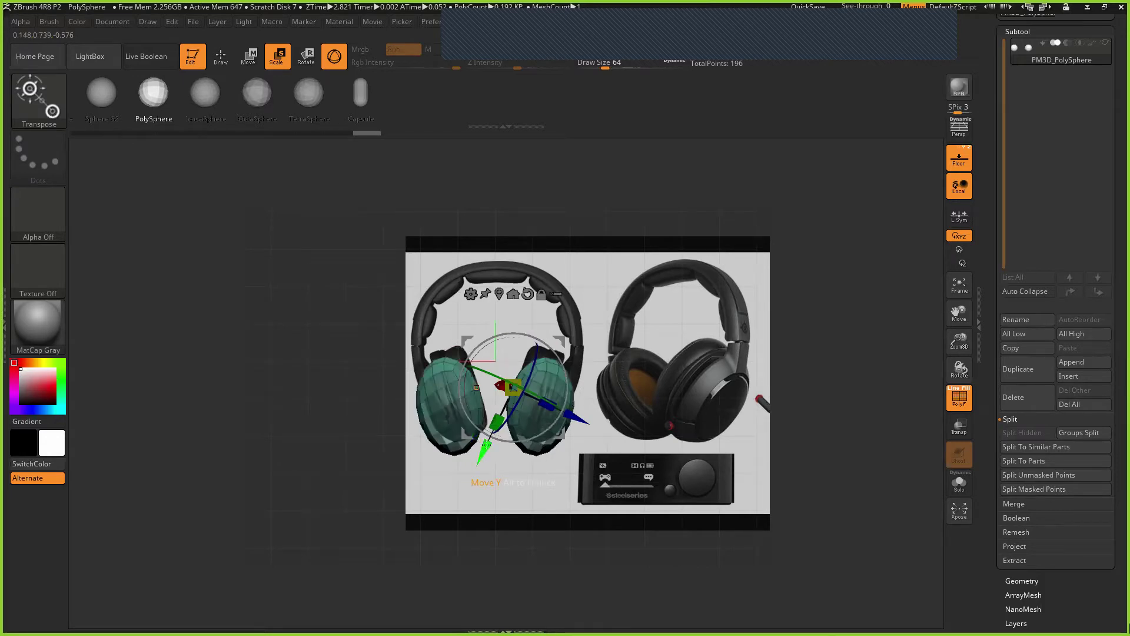
drag(487, 444, 492, 434)
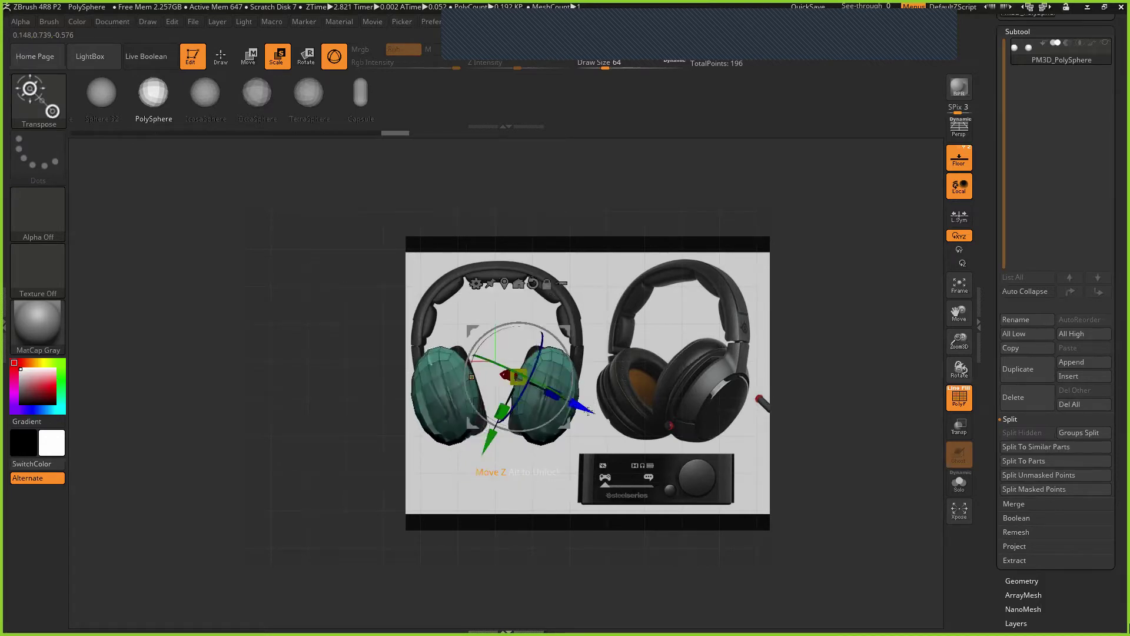
drag(587, 410, 554, 465)
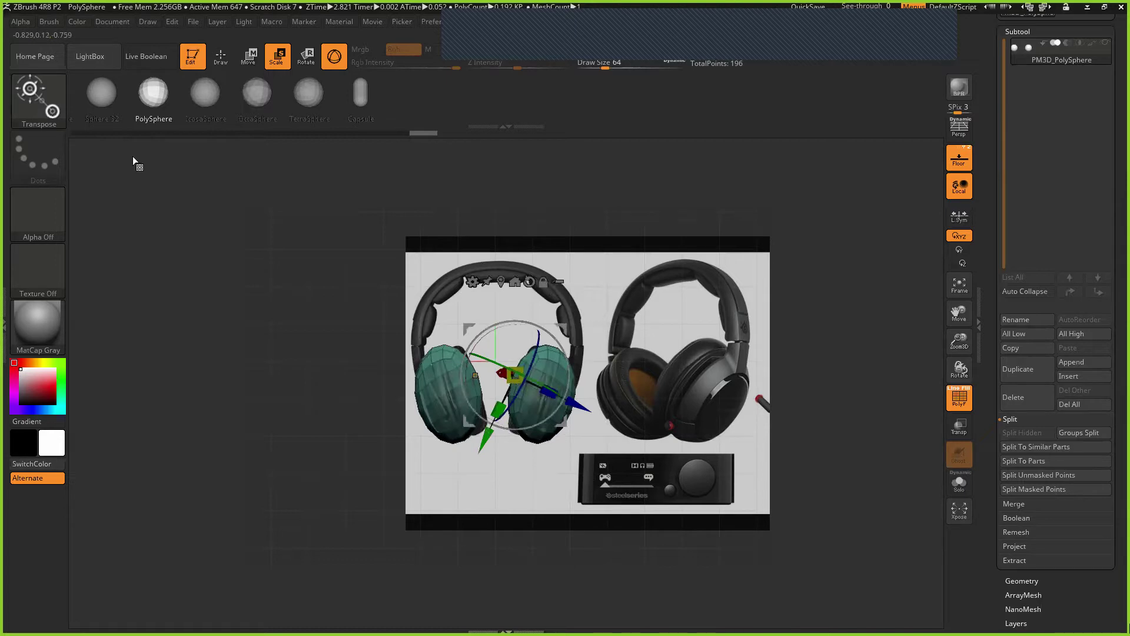
click(140, 108)
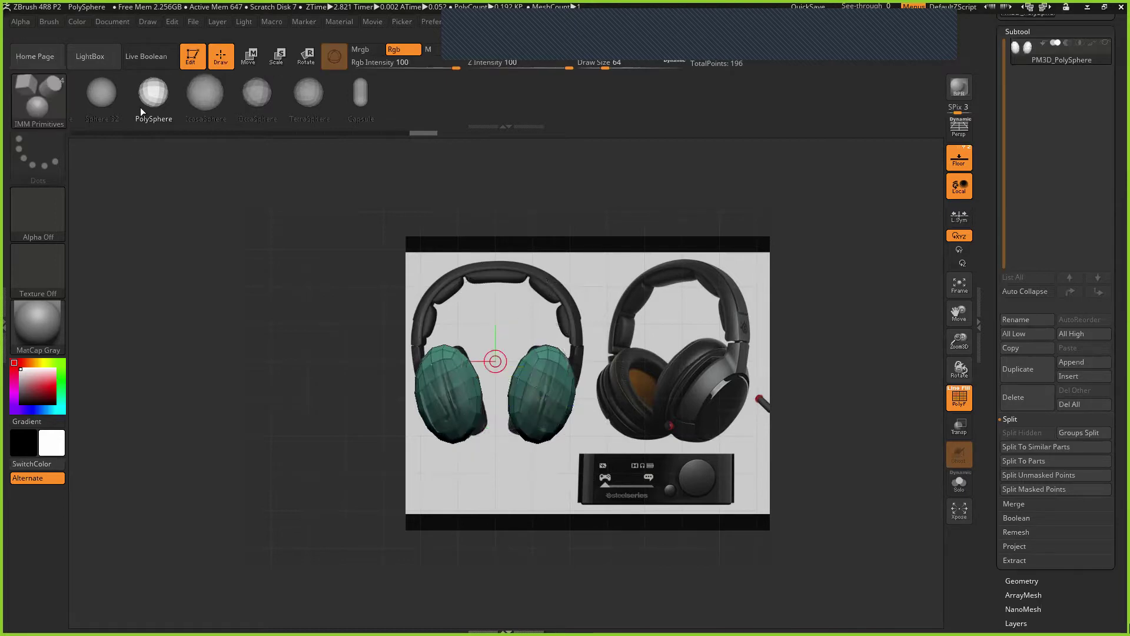
key(b)
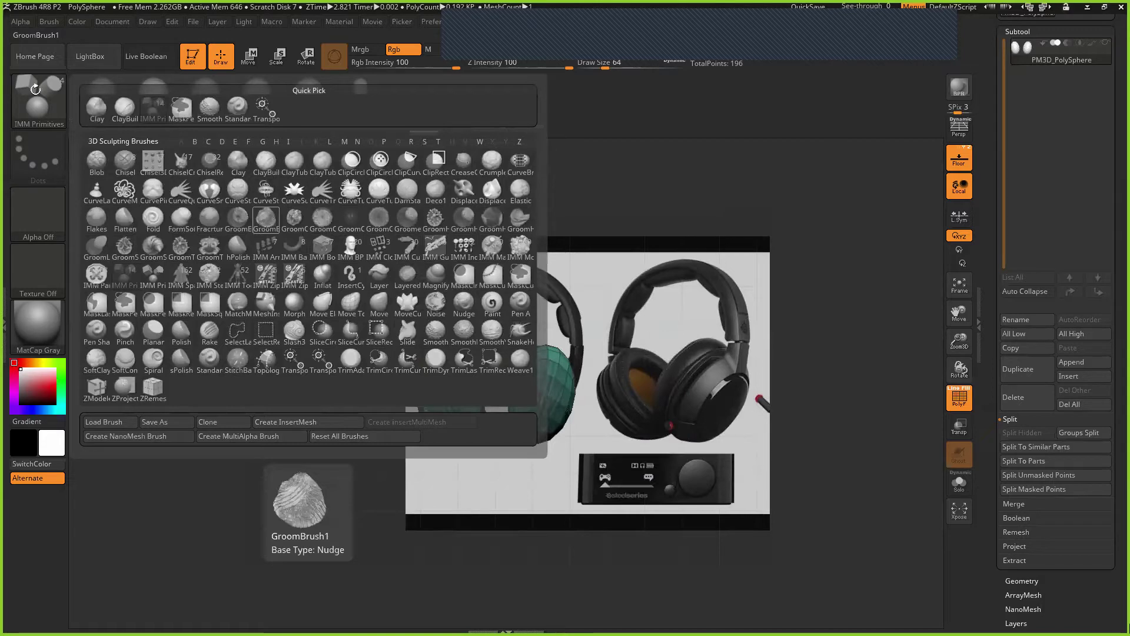
click(96, 159)
key(b)
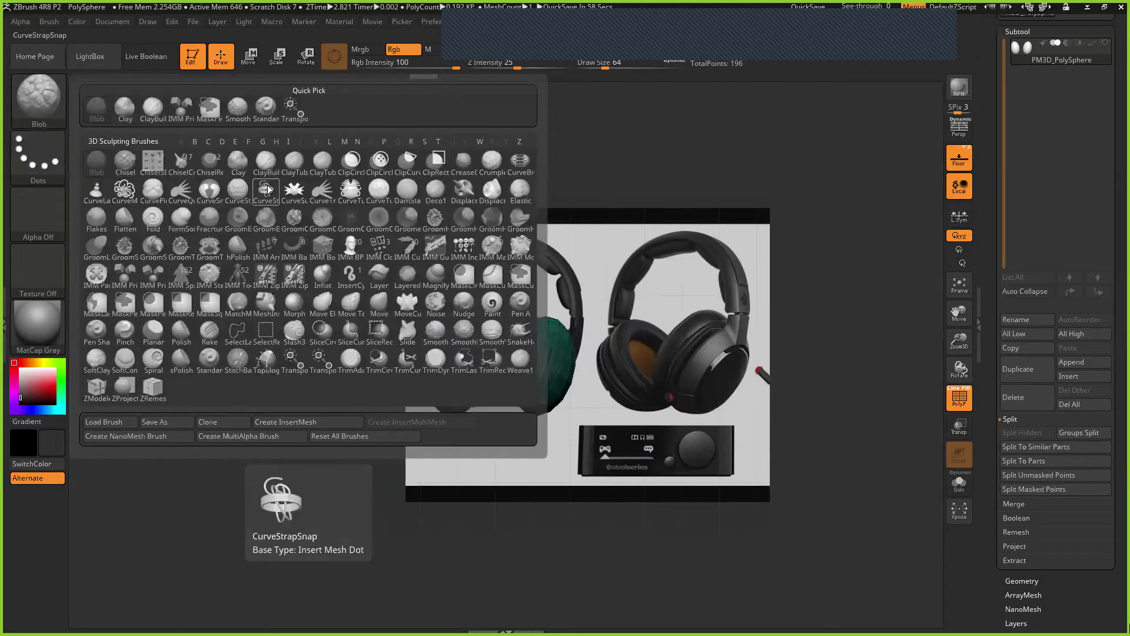
key(F1)
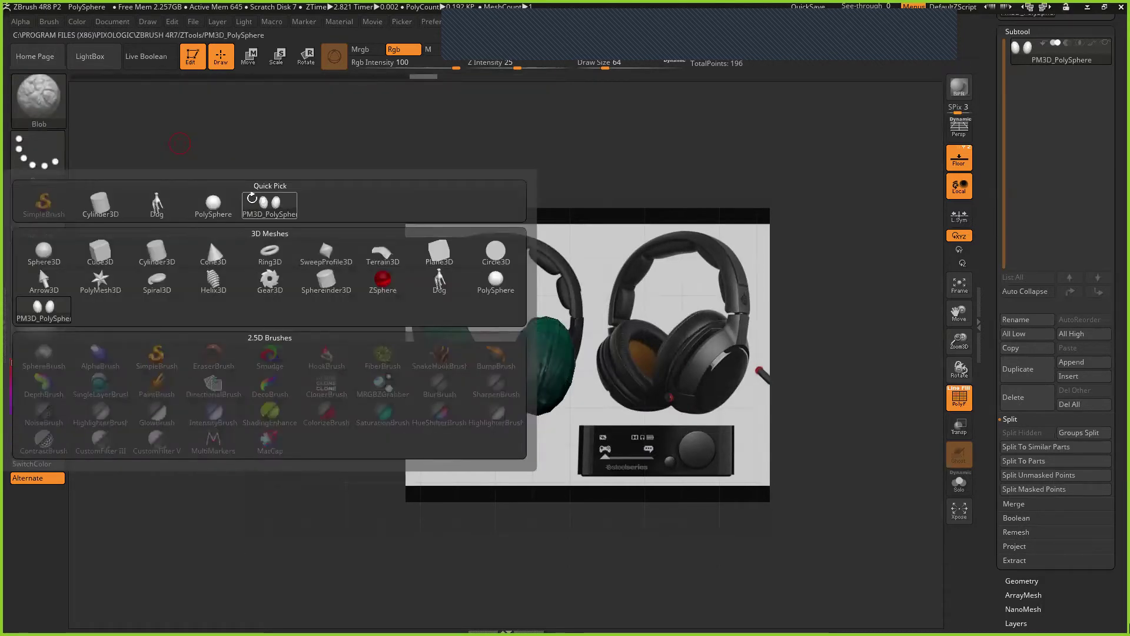
click(252, 199)
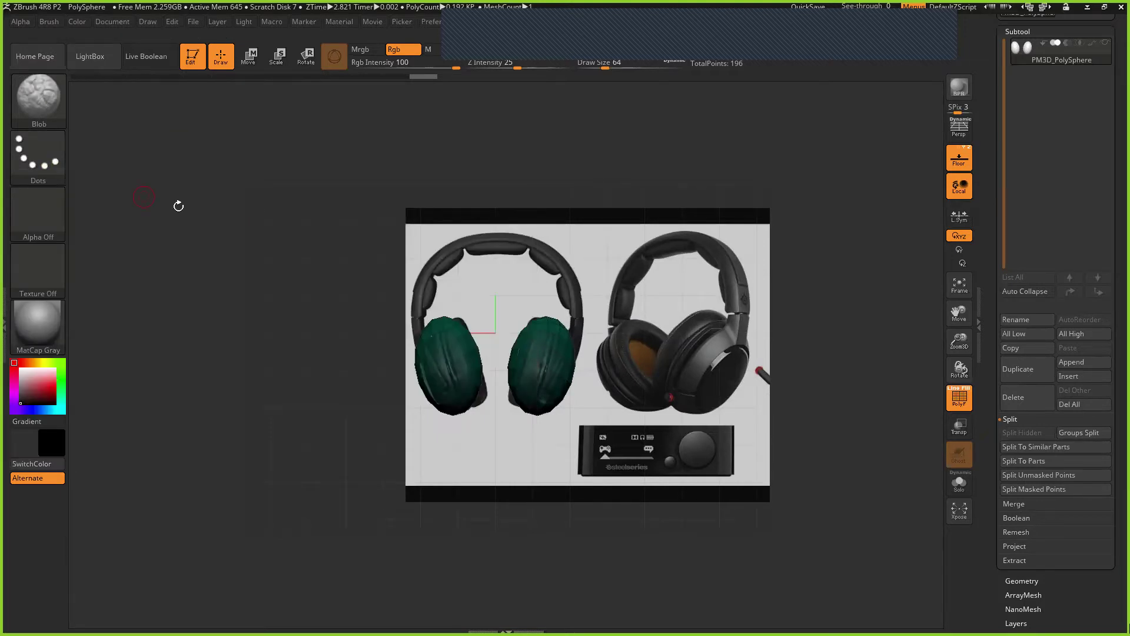
key(F1)
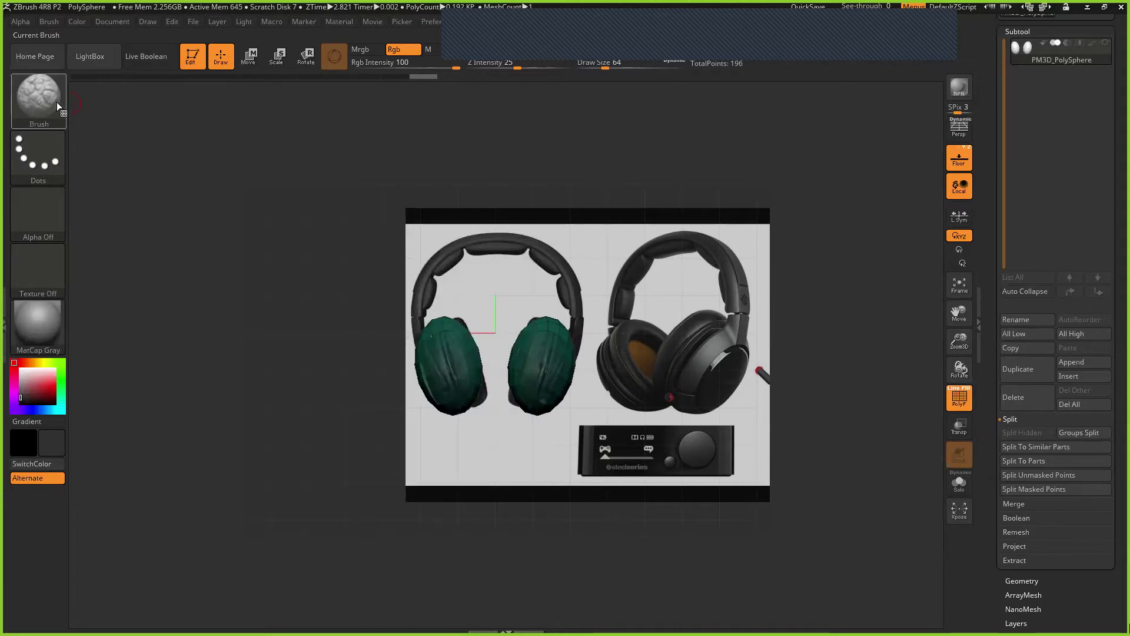
Step: Select the Move Elastic brush and set its draw size to 274
click(56, 101)
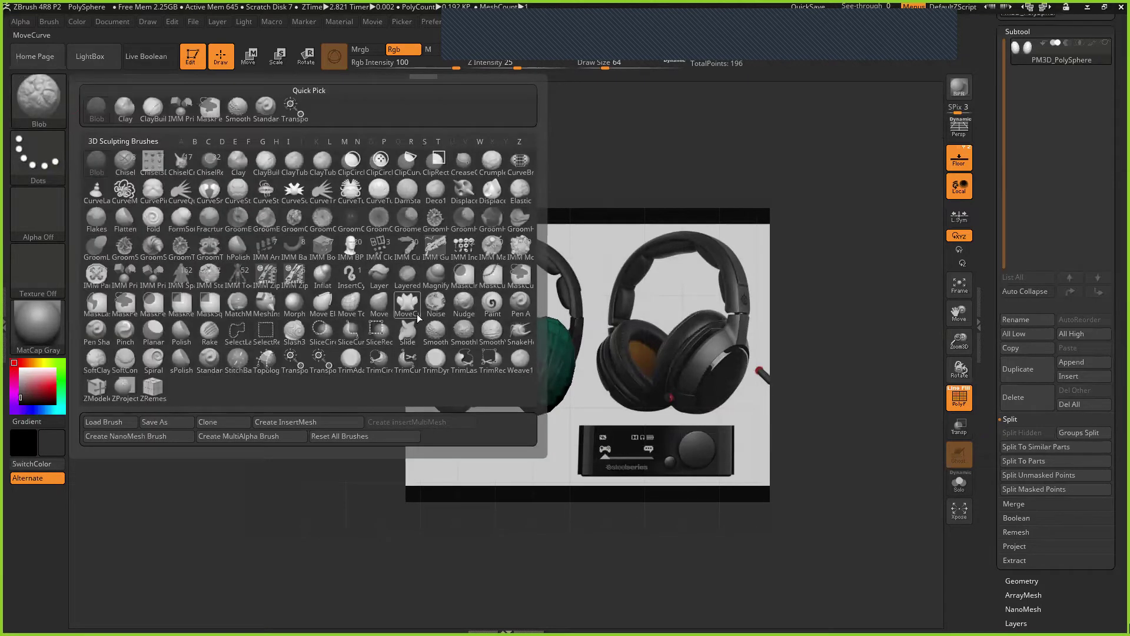
key(m)
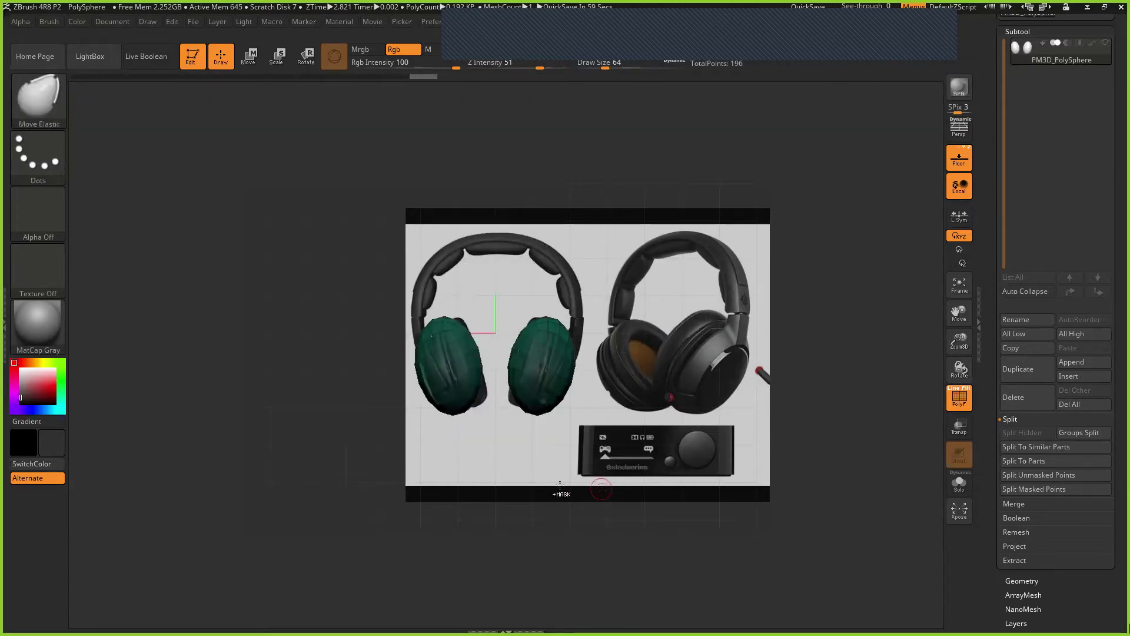
ctrl+click(579, 483)
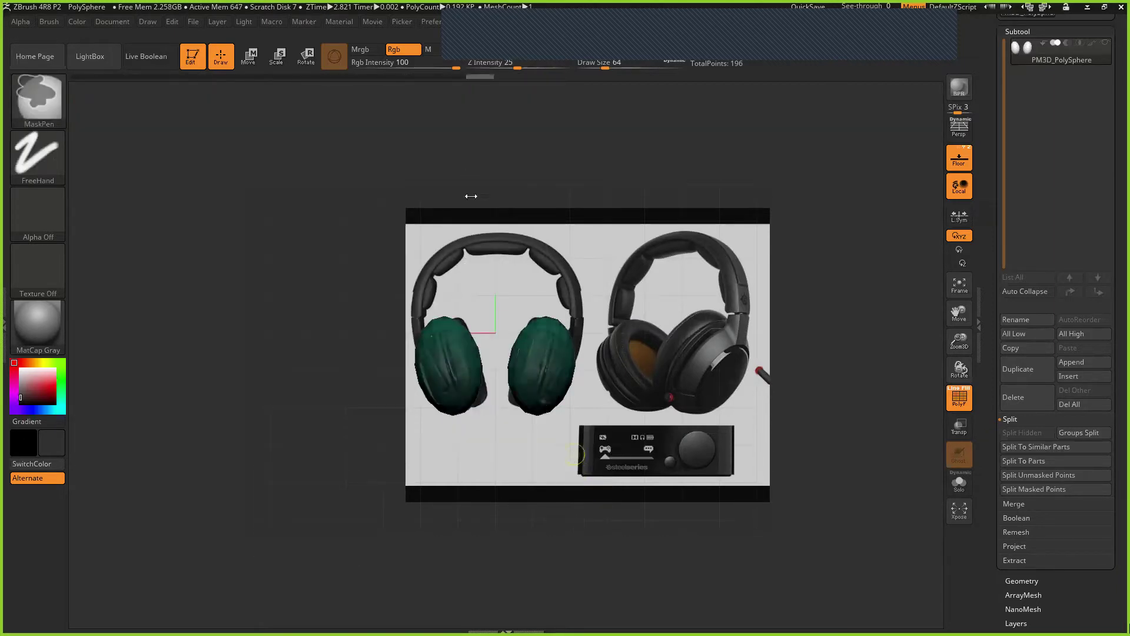
key(space)
drag(469, 182, 495, 182)
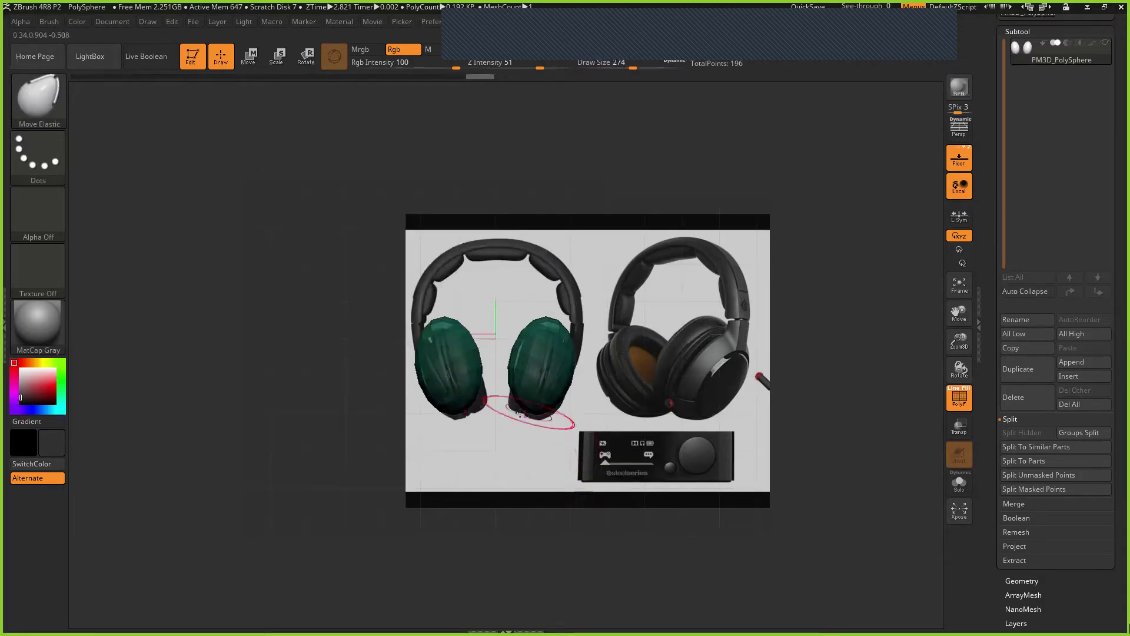
Step: Reshape the mirrored ear cup spheres with Move Elastic so their outlines follow the front-view ear cups in the reference
drag(528, 412, 520, 413)
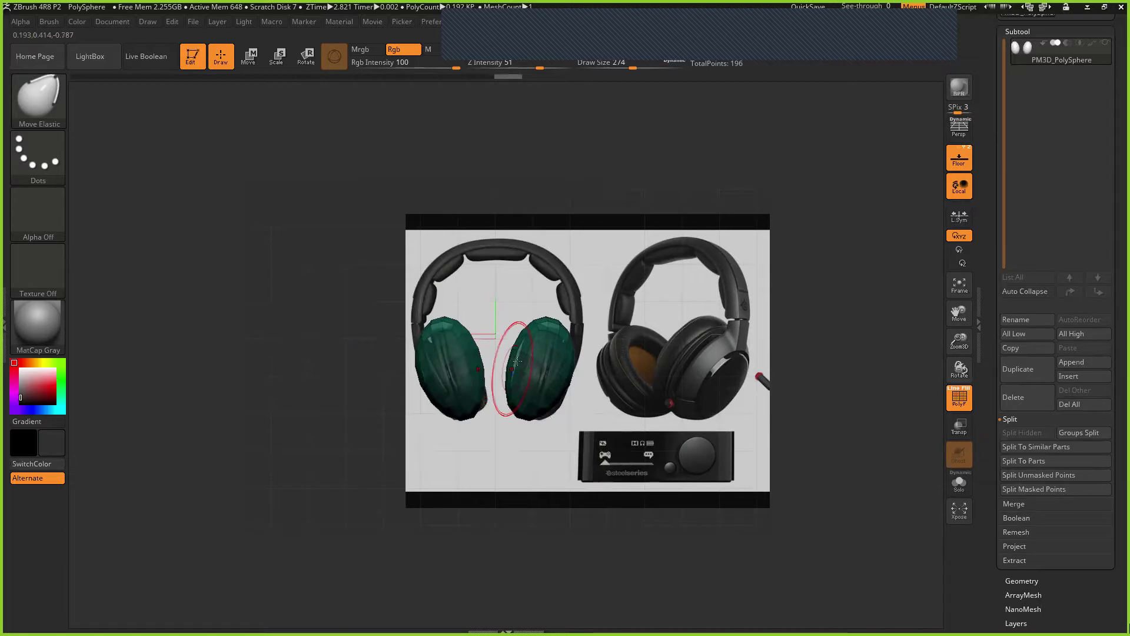
mouse_move(551, 326)
right_down()
mouse_move(598, 274)
mouse_move(554, 328)
right_up()
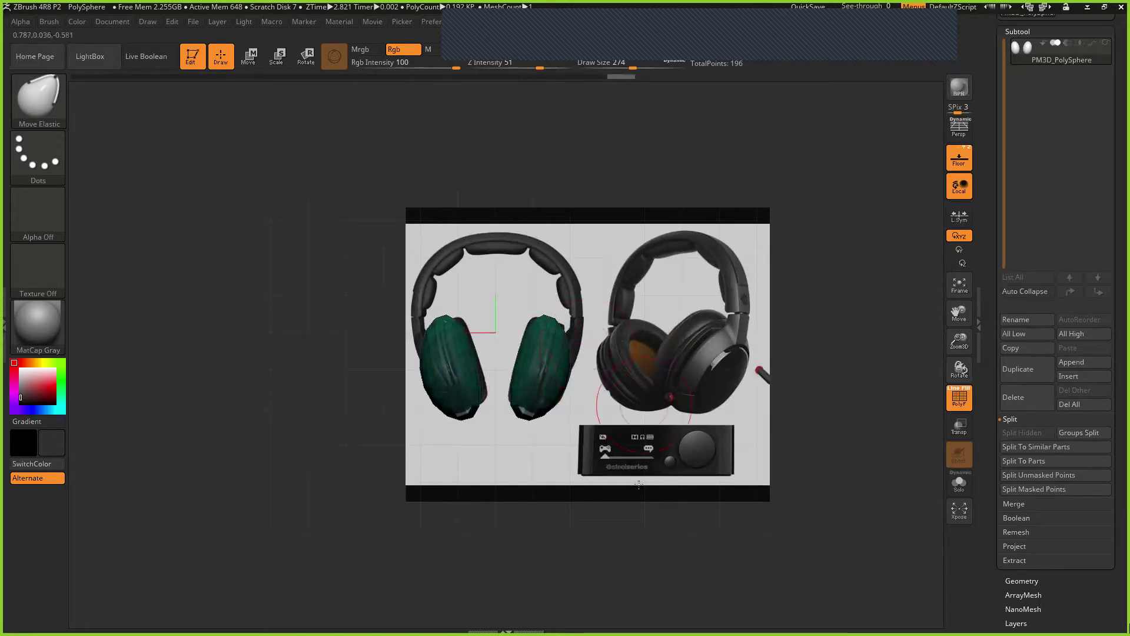
ctrl+right_drag(638, 484, 625, 500)
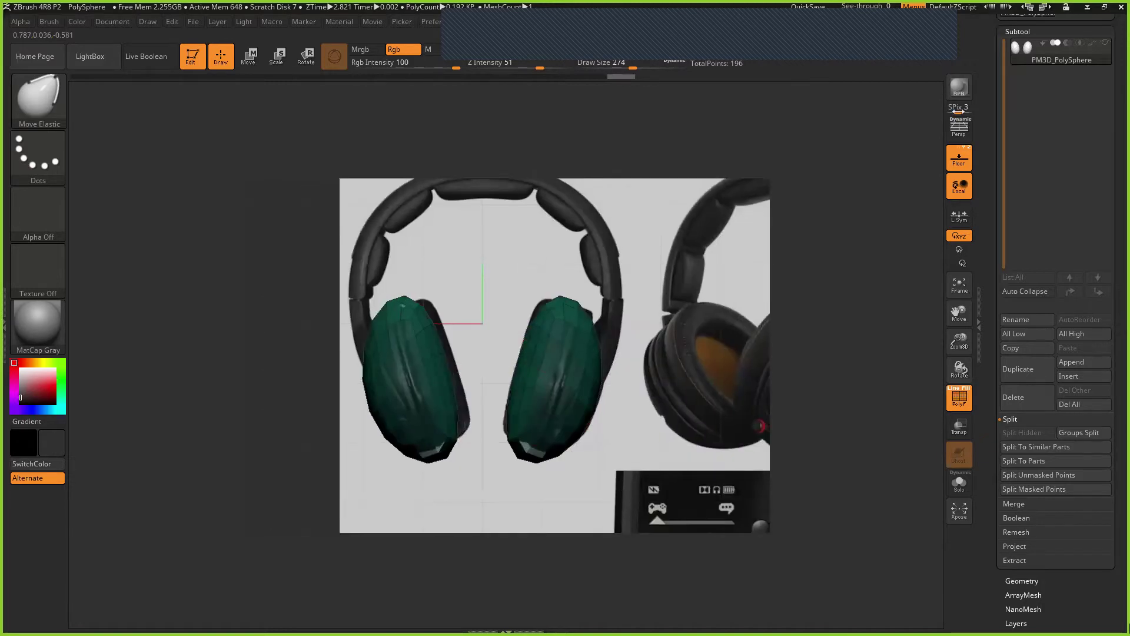
click(956, 294)
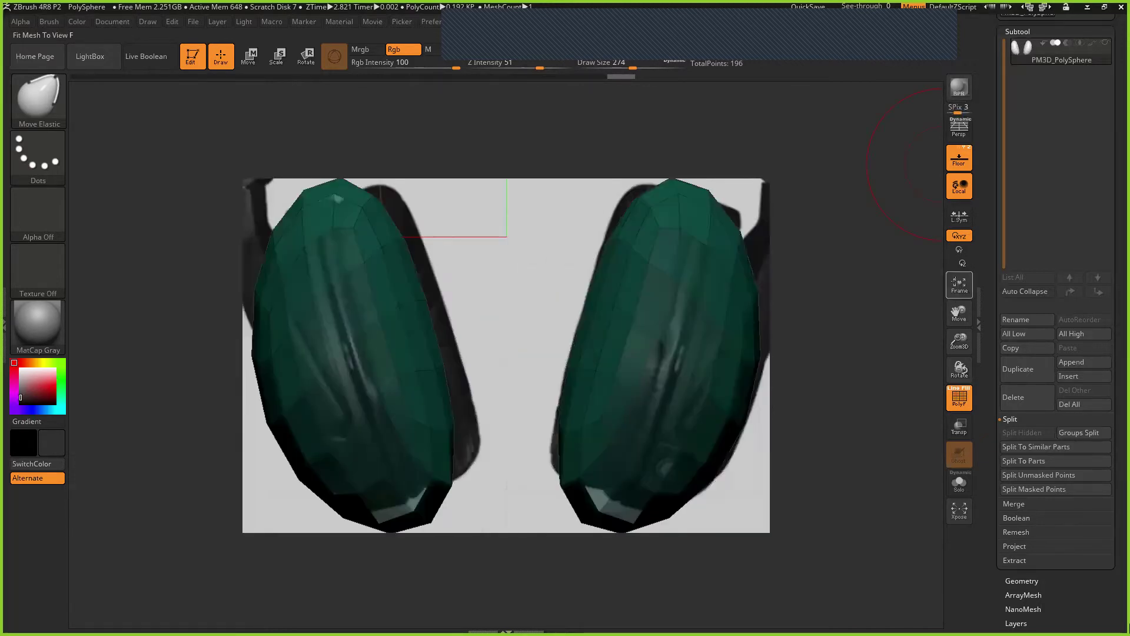
drag(664, 210, 645, 220)
drag(599, 494, 612, 492)
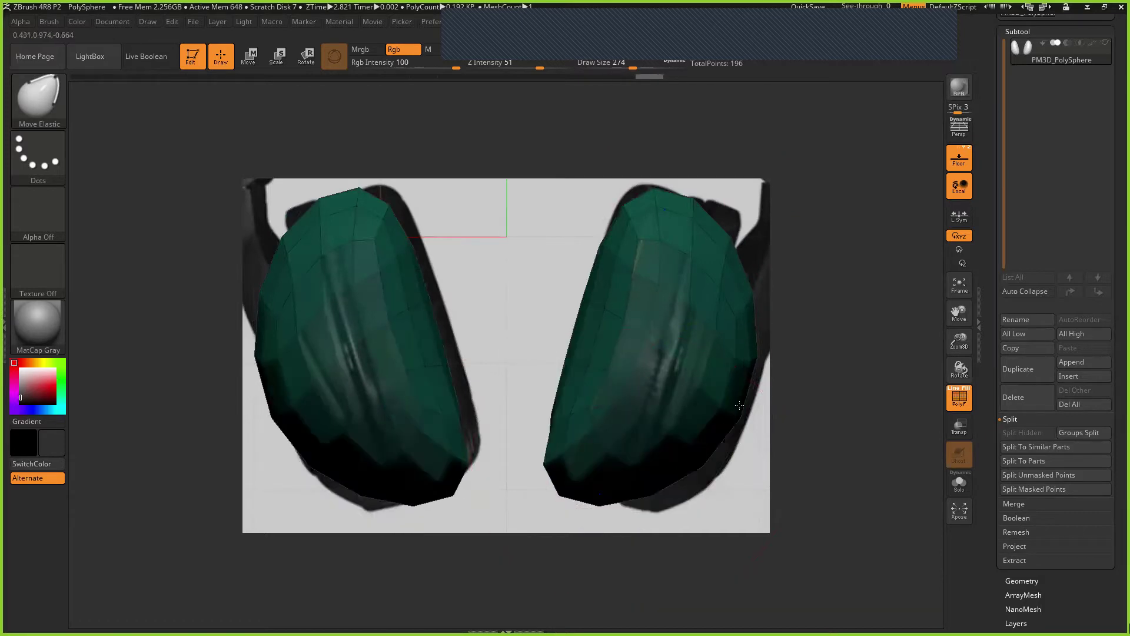
drag(740, 405, 742, 400)
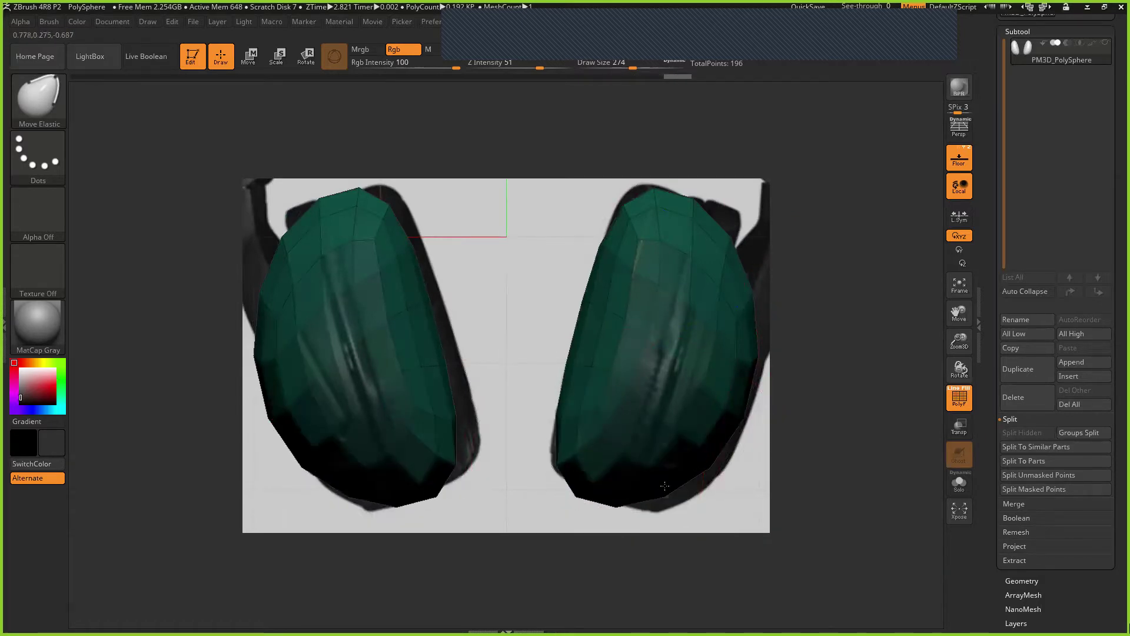
drag(678, 501, 682, 497)
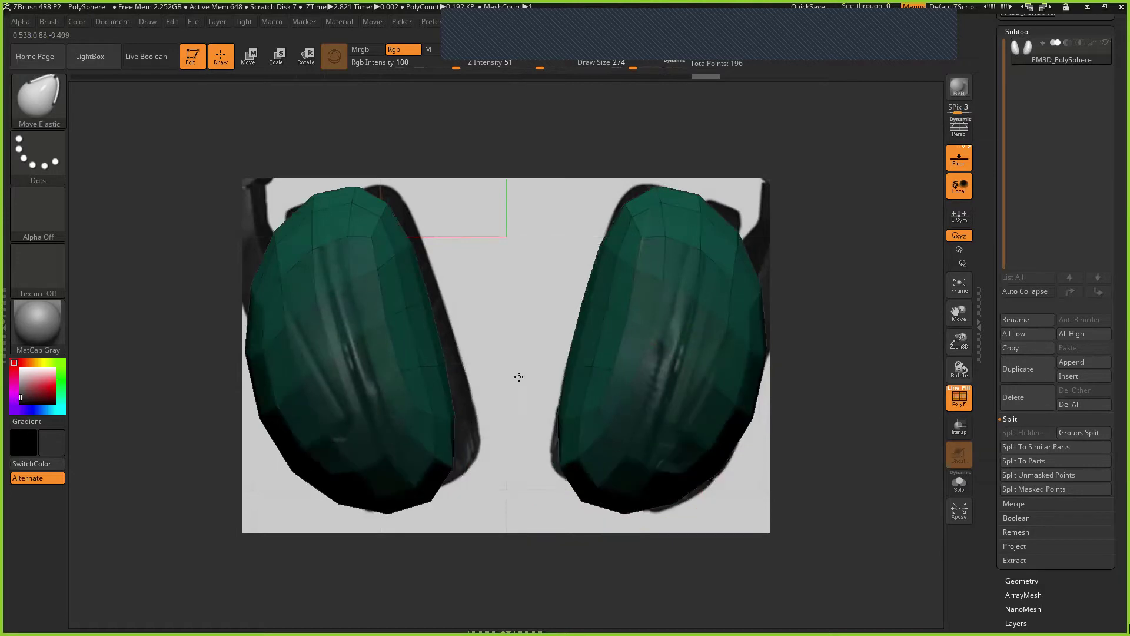
key(ctrl+shift+z)
Step: Examine the depth and shape of the two ear cup spheres from several angles, ending in the front view
mouse_move(395, 351)
ctrl+right_down()
mouse_move(611, 318)
mouse_move(503, 285)
ctrl+right_up()
right_drag(510, 369, 510, 368)
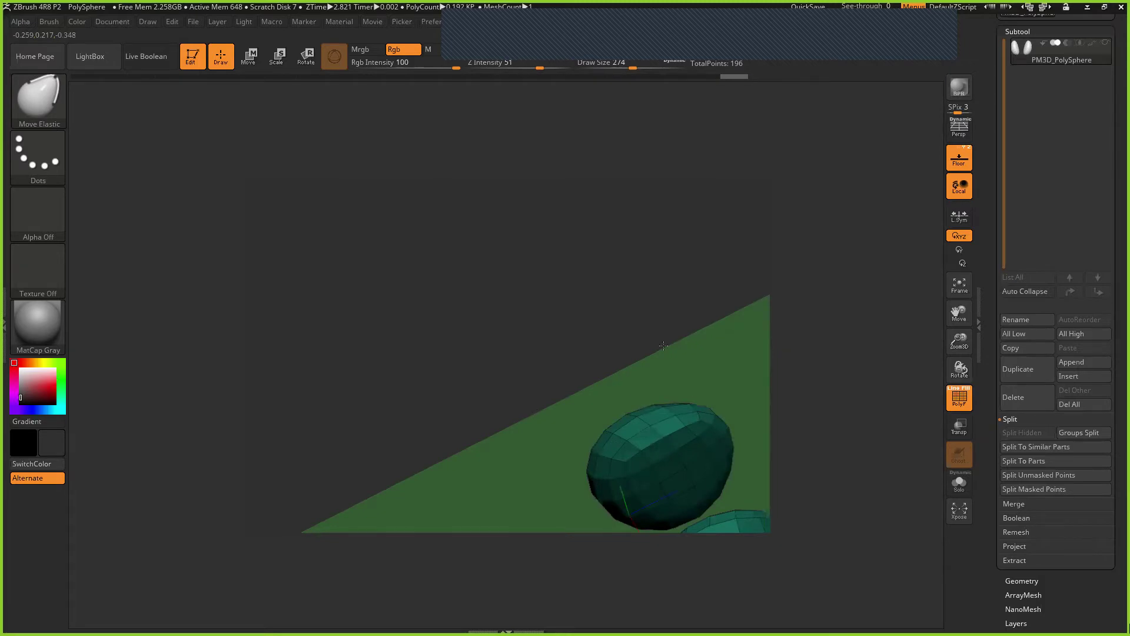
mouse_move(663, 345)
right_down()
mouse_move(701, 306)
mouse_move(677, 334)
right_up()
right_drag(736, 276, 756, 212)
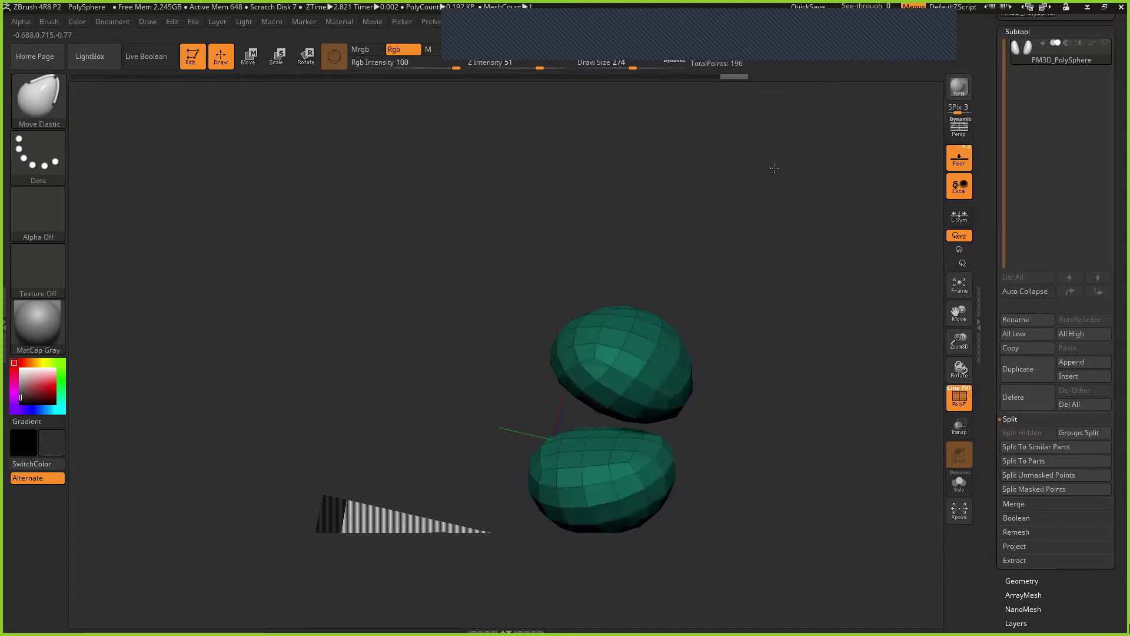
mouse_move(771, 167)
shift+right_down()
mouse_move(613, 306)
mouse_move(666, 433)
shift+right_up()
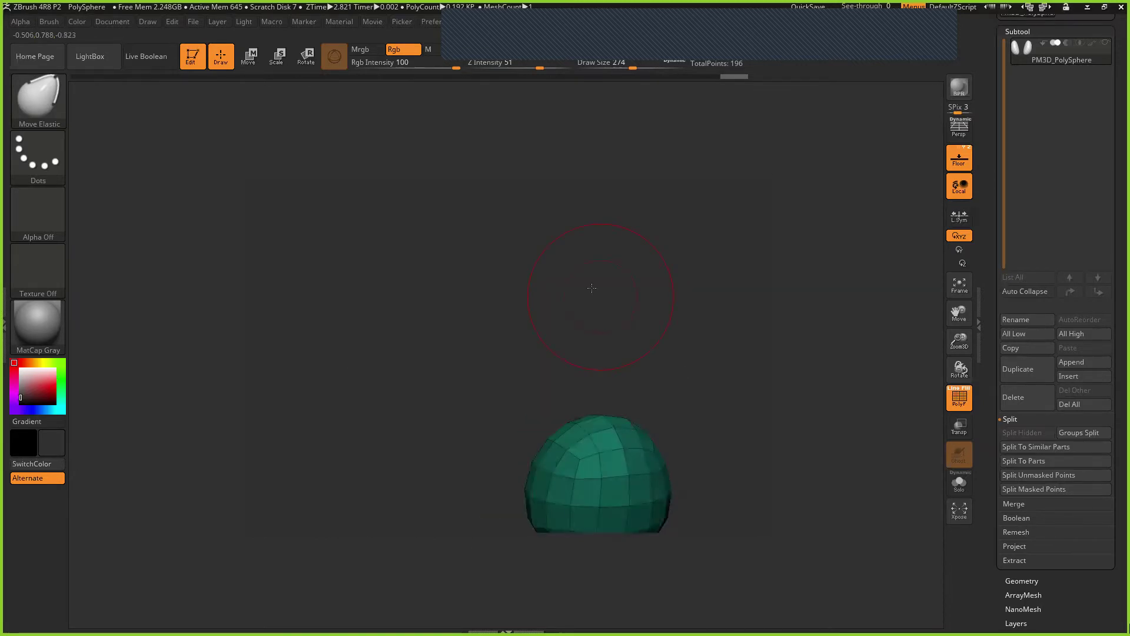
right_drag(592, 288, 580, 173)
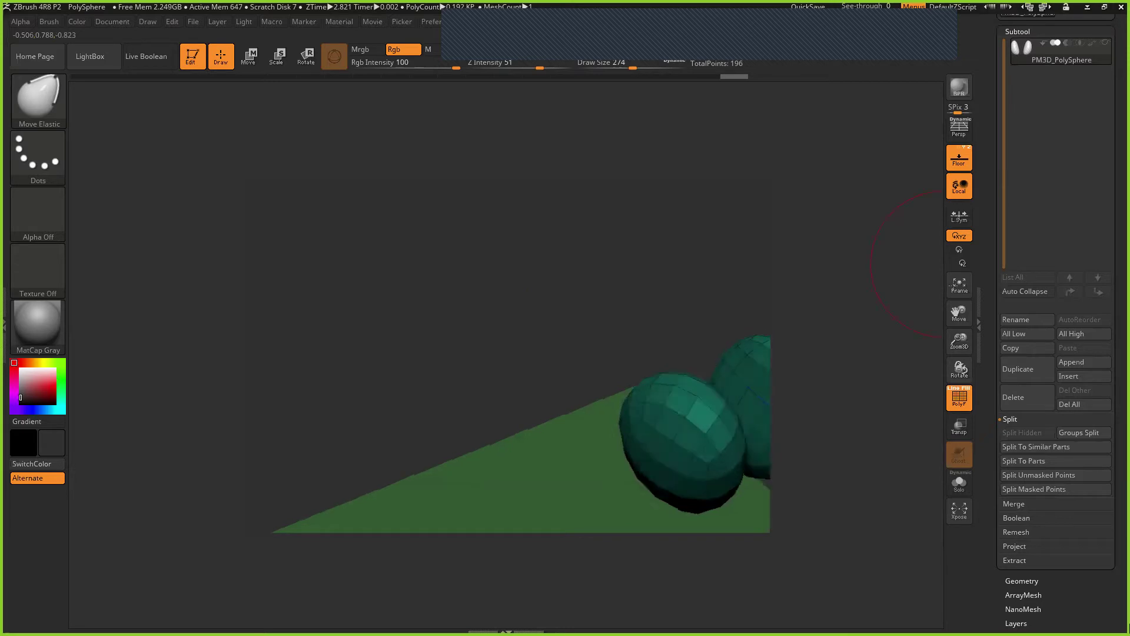
click(954, 286)
ctrl+drag(706, 508, 627, 484)
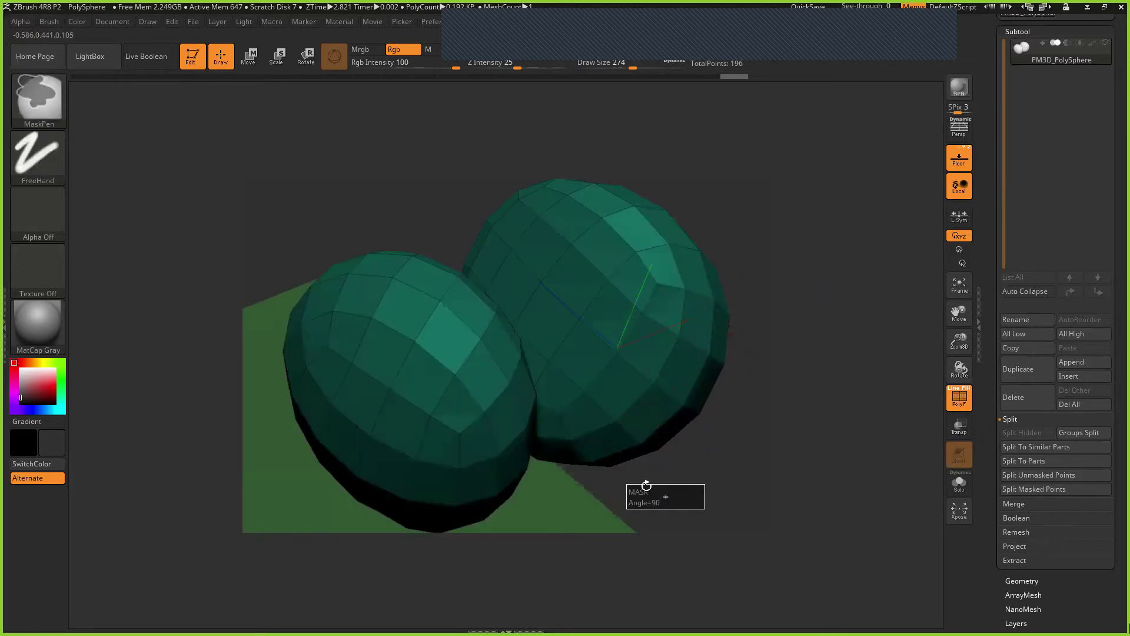
mouse_move(671, 489)
right_down()
mouse_move(613, 217)
mouse_move(912, 339)
right_up()
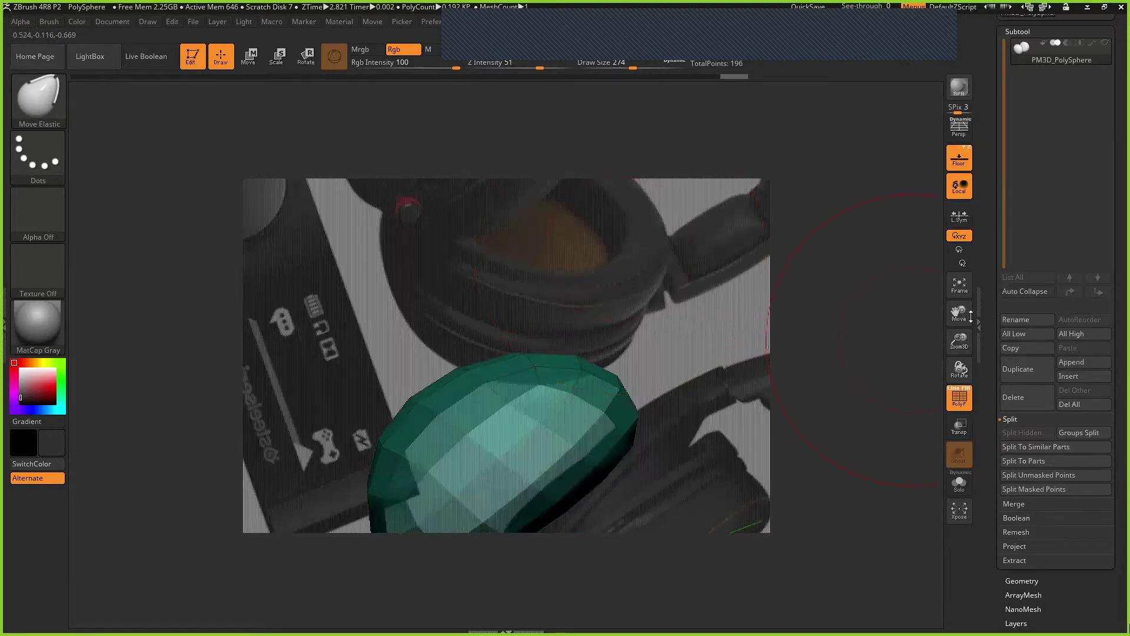
drag(959, 340, 960, 294)
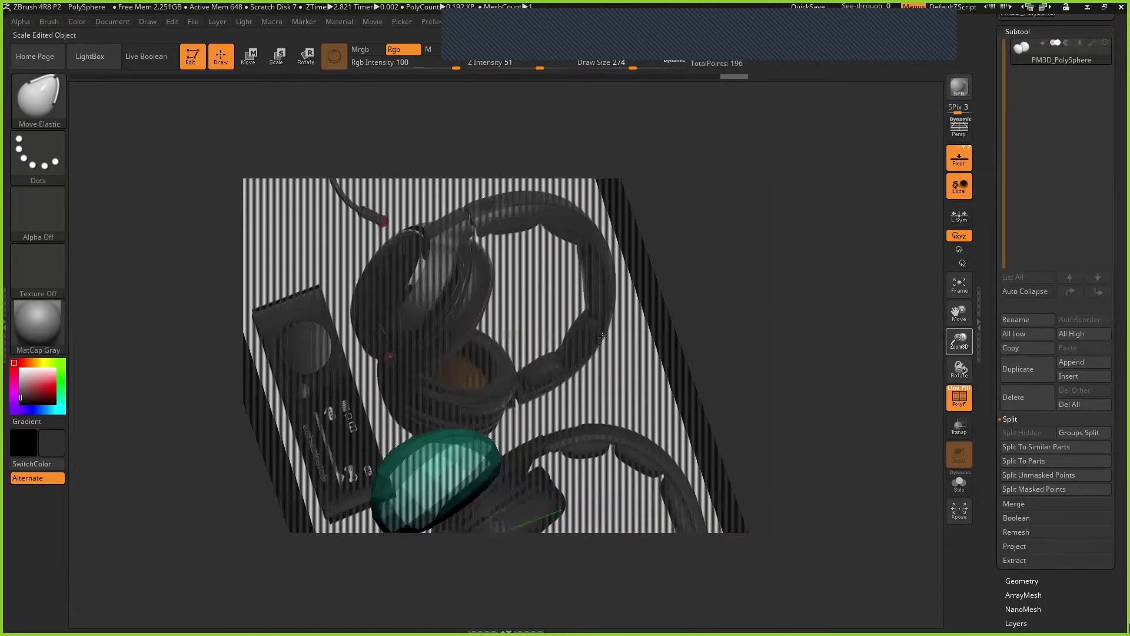
right_drag(848, 321, 602, 337)
drag(590, 365, 447, 238)
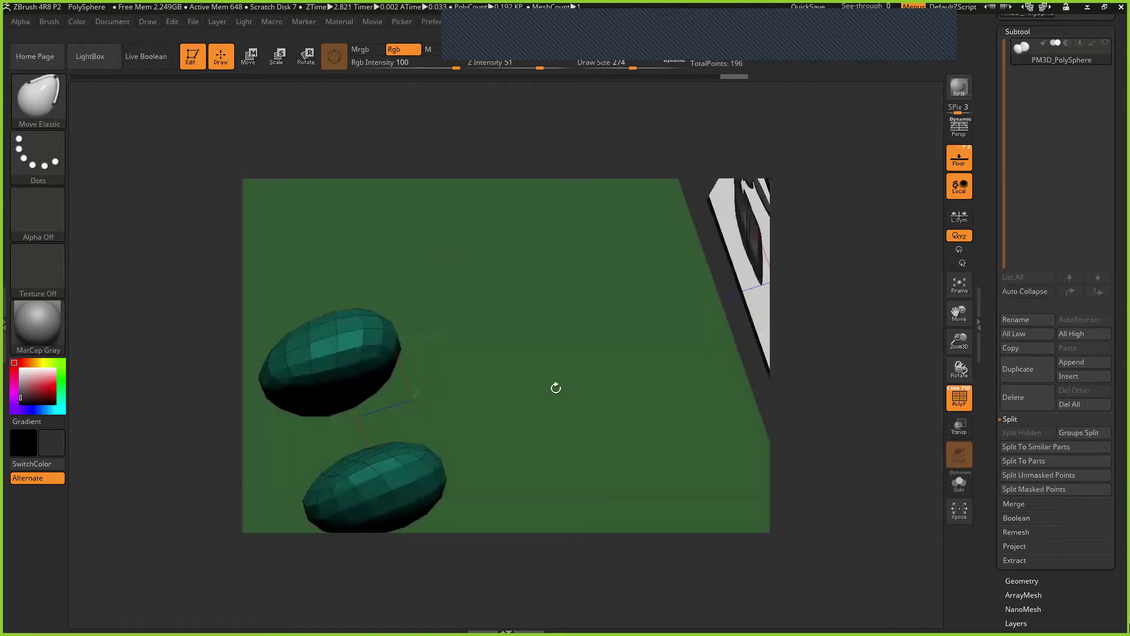
mouse_move(555, 386)
shift+mouse_down()
mouse_move(555, 270)
mouse_move(559, 382)
mouse_move(690, 330)
shift+mouse_up()
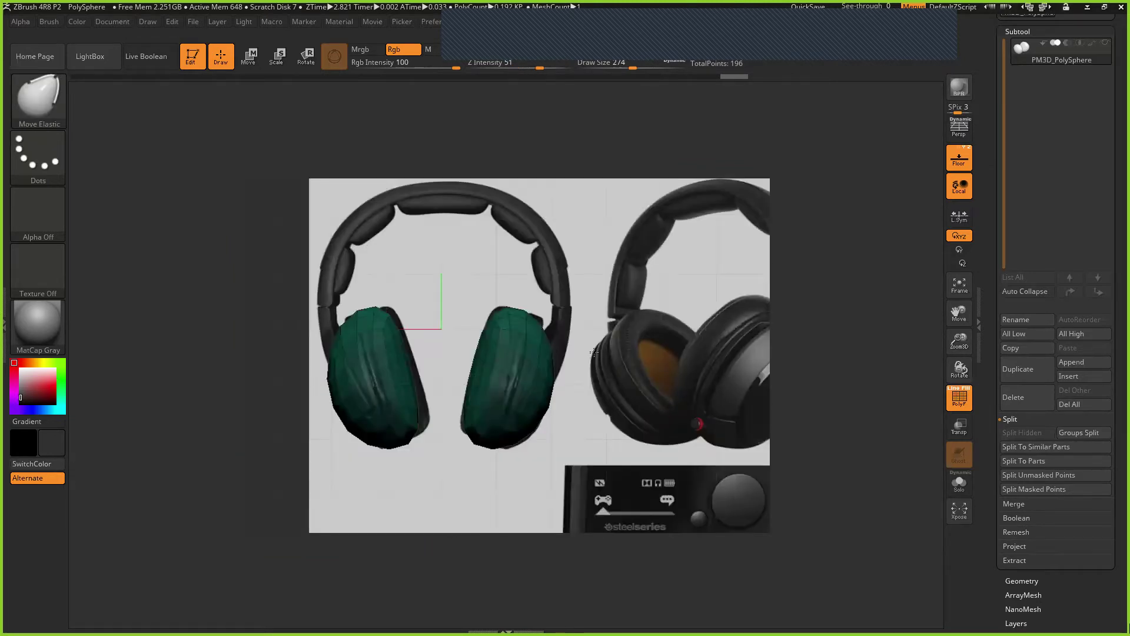
Step: From the side view, push the ear cup spheres' far edge in toward the reference plane with Move Elastic, ending in the front view
mouse_move(594, 352)
alt+mouse_down()
mouse_move(577, 351)
mouse_move(618, 409)
alt+mouse_up()
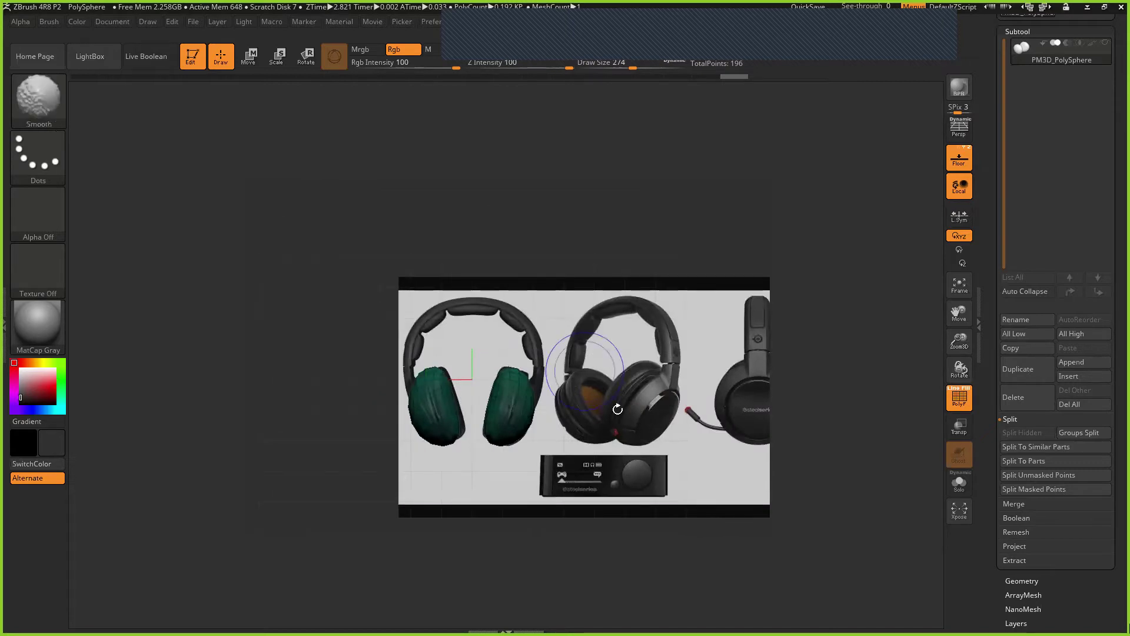
alt+drag(328, 378, 308, 339)
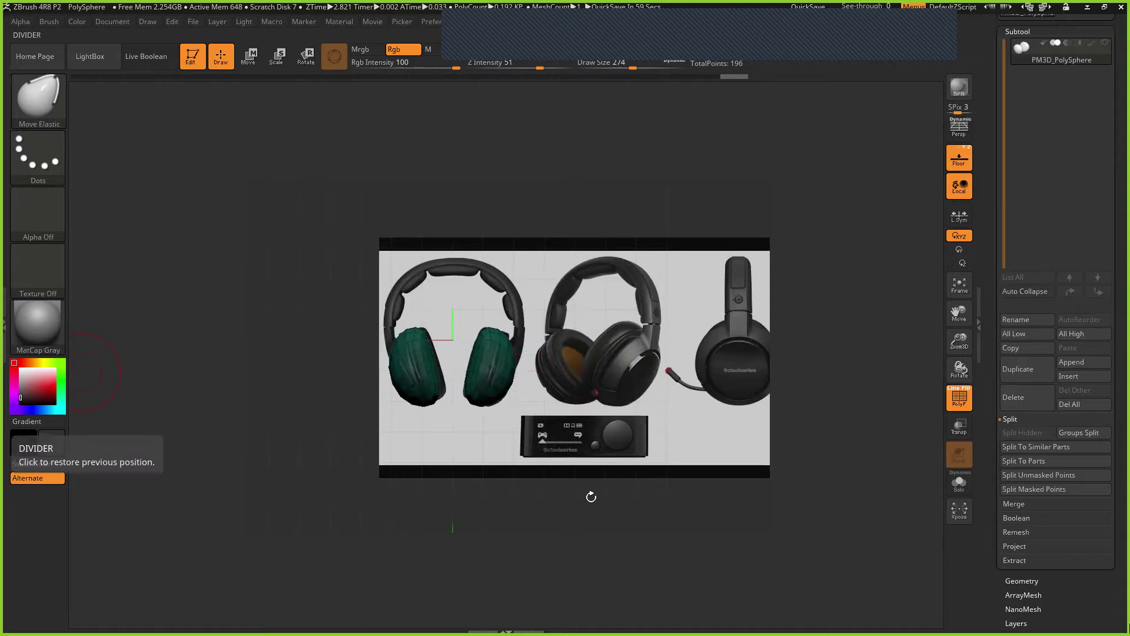
drag(567, 485, 548, 480)
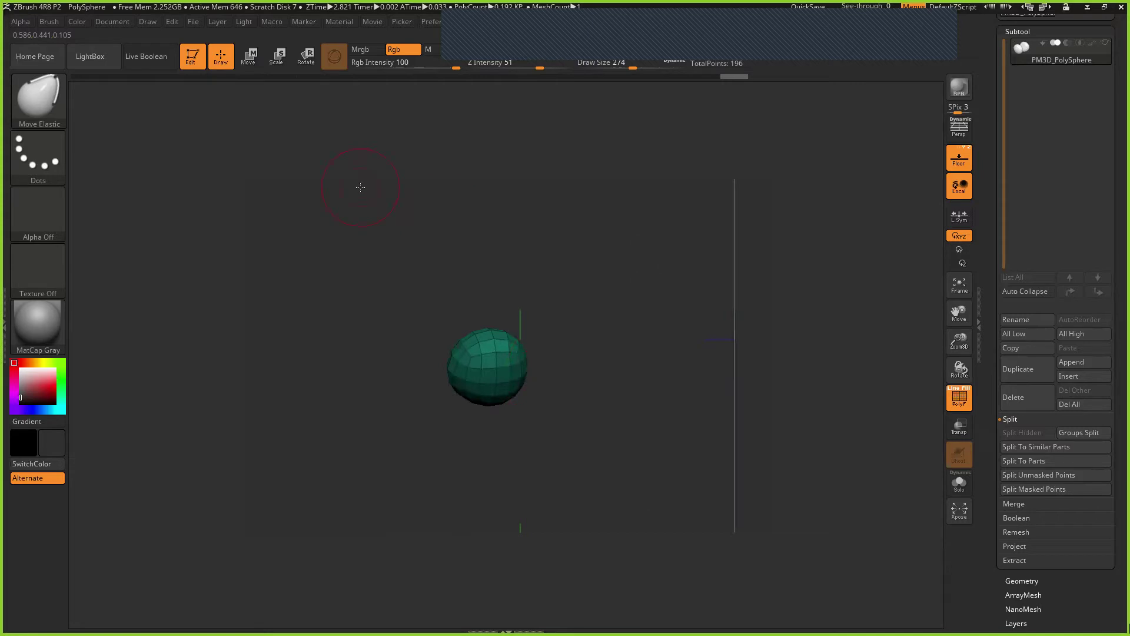
mouse_move(448, 371)
mouse_down()
mouse_move(523, 369)
mouse_move(511, 370)
mouse_up()
shift+drag(612, 430, 612, 431)
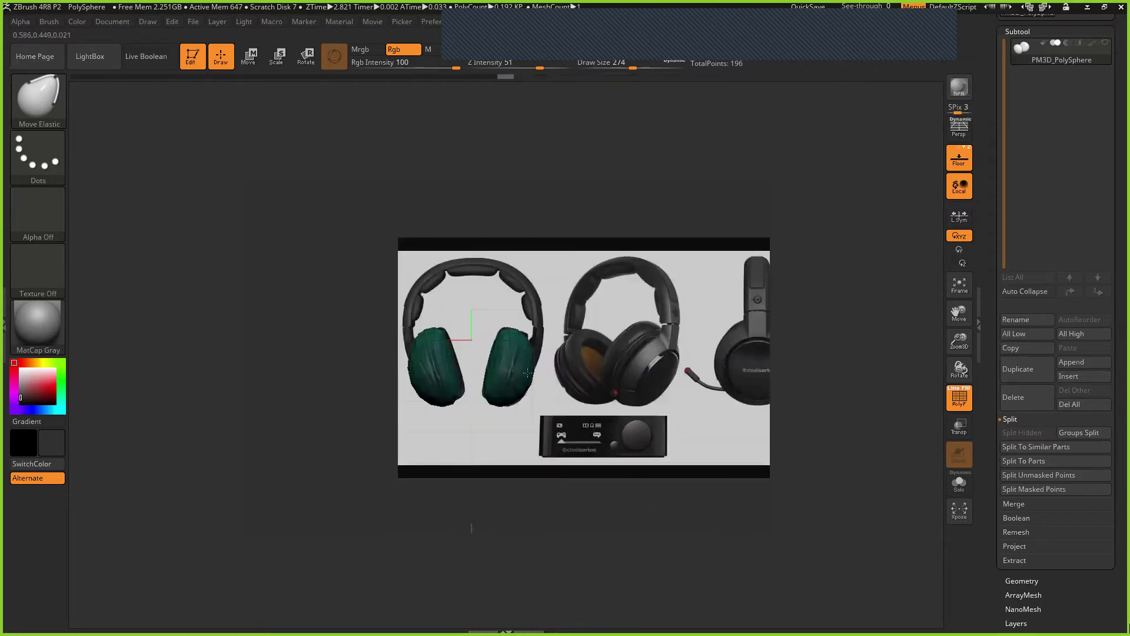
mouse_move(527, 372)
right_down()
mouse_move(501, 369)
mouse_move(524, 363)
right_up()
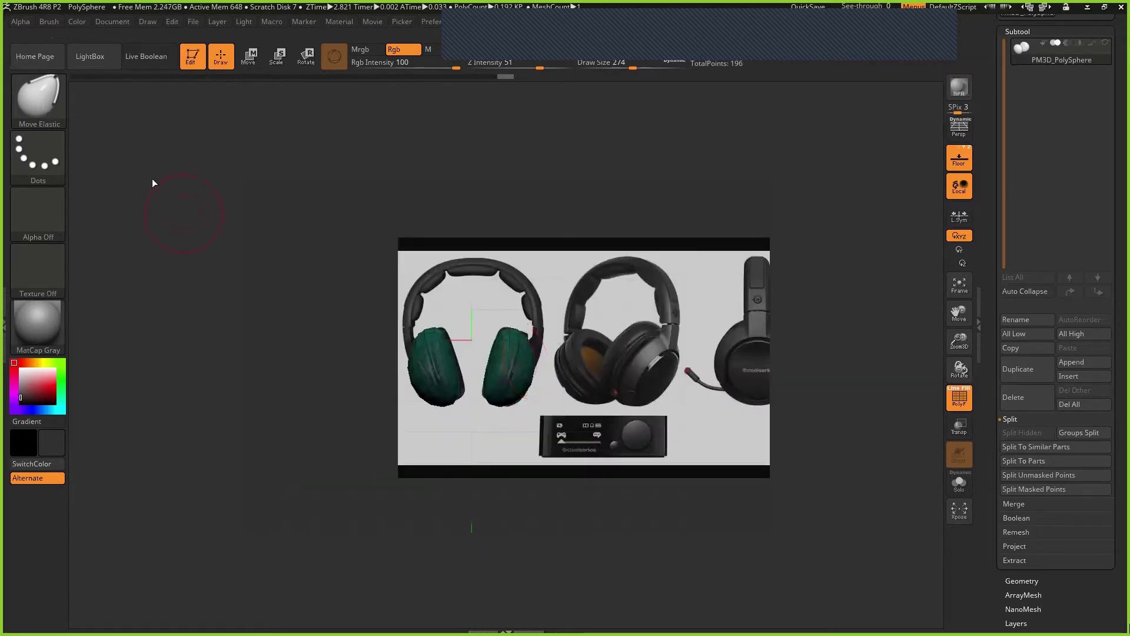
Step: Select the IMM Primitives brush and choose its Capsule mesh for insertion
key(b)
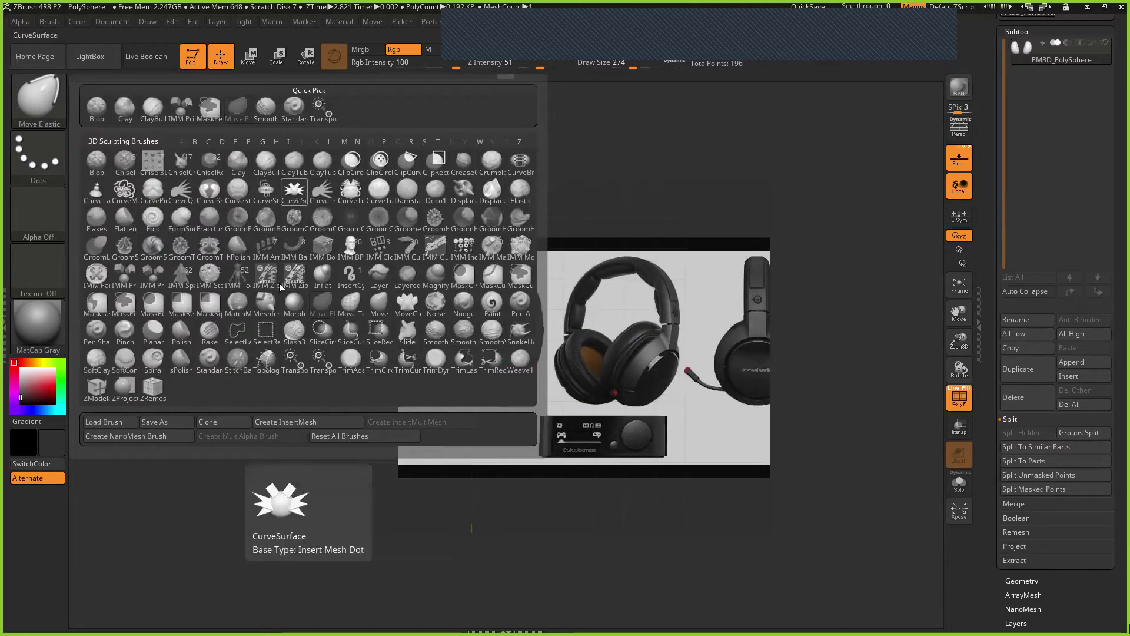
key(i)
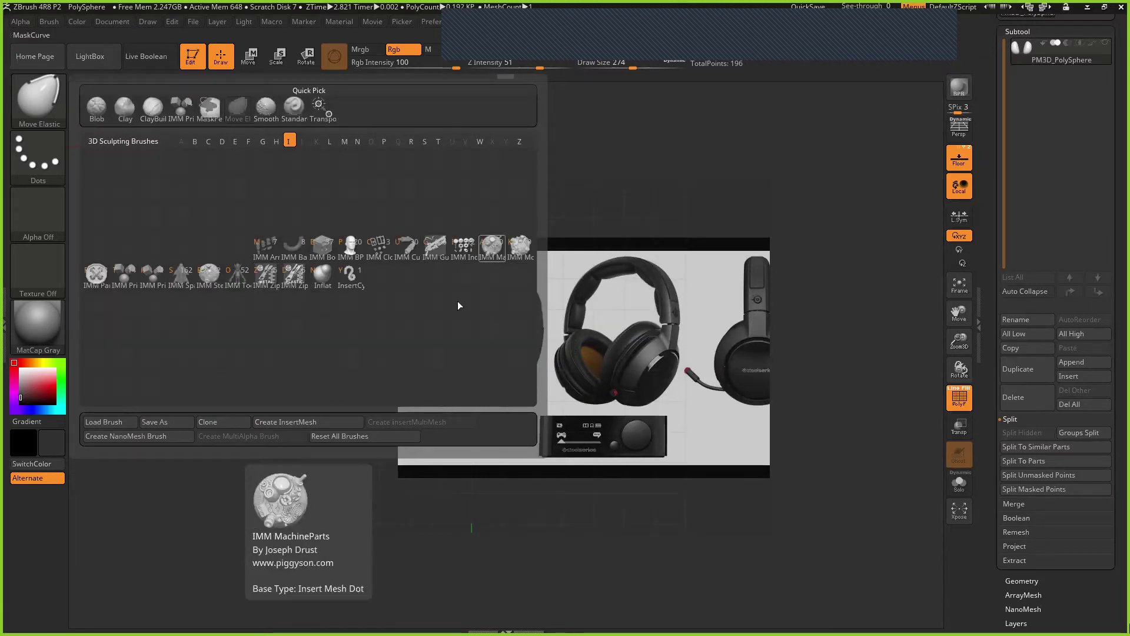
click(133, 285)
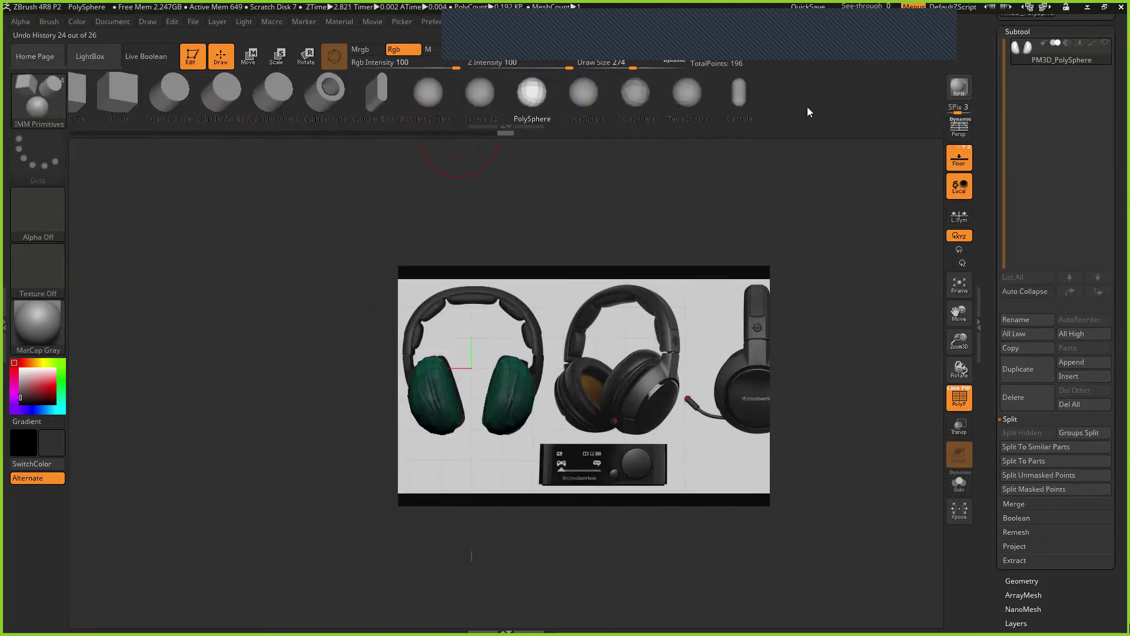
click(747, 91)
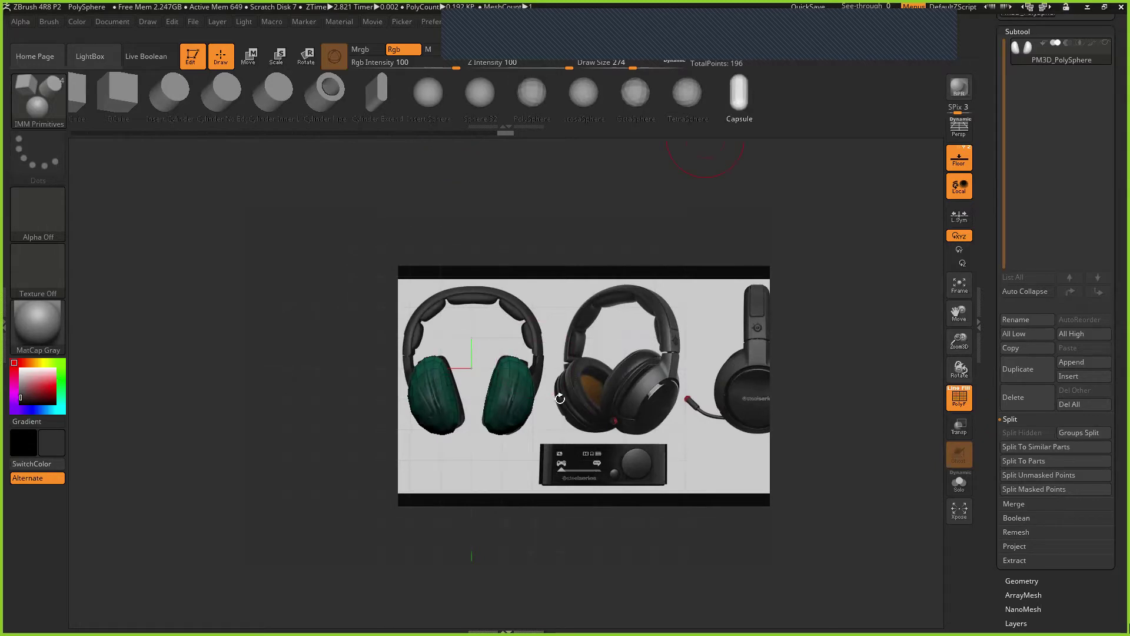
Step: Insert a mirrored pair of capsules, then rotate, move and scale them into one horizontal piece over the reference headband's top
drag(542, 351, 580, 350)
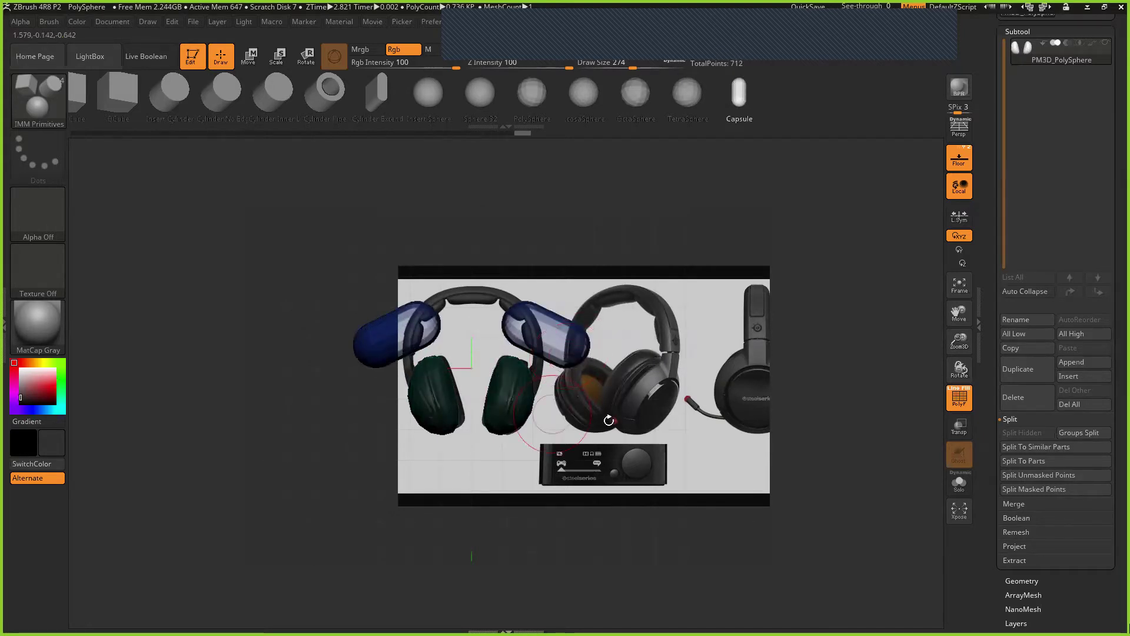
ctrl+right_drag(609, 420, 752, 274)
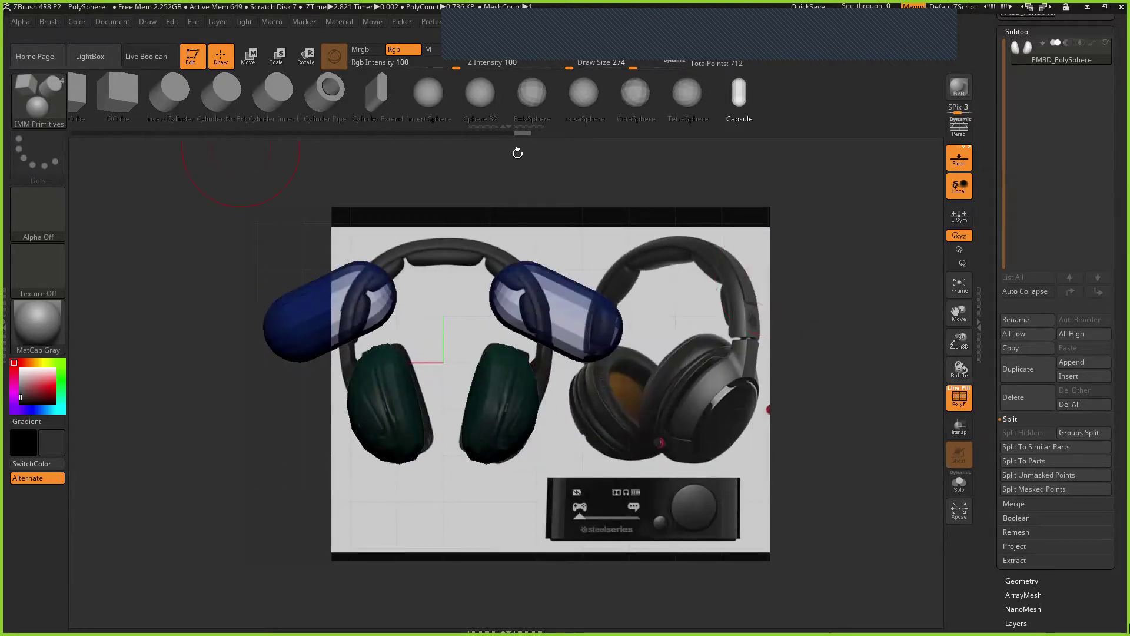
key(w)
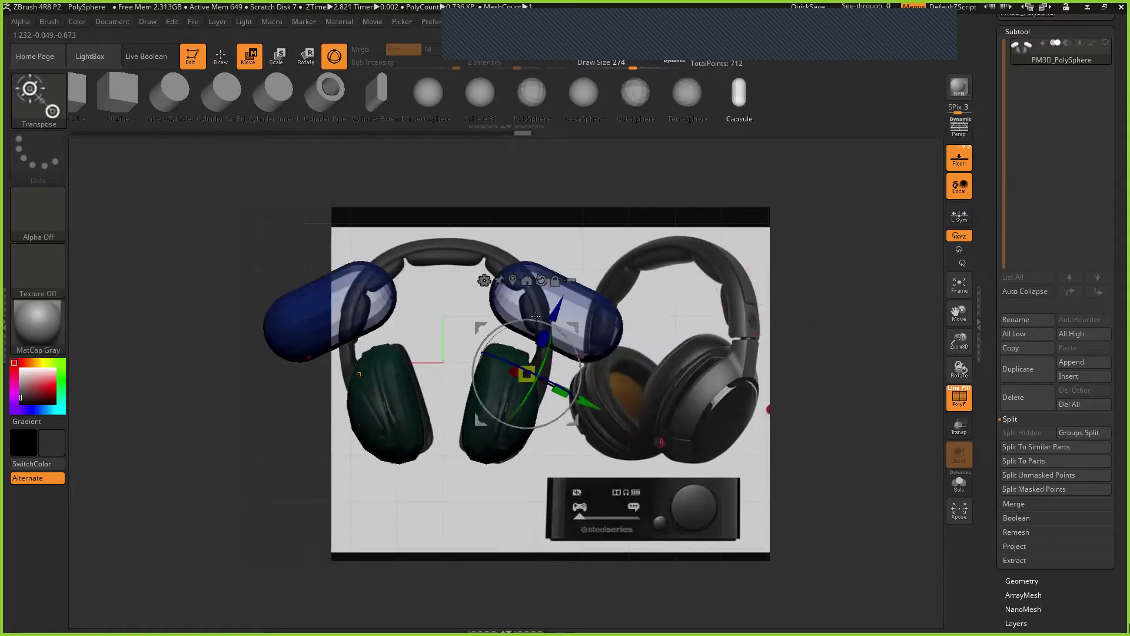
mouse_move(536, 316)
mouse_down()
mouse_move(511, 318)
mouse_move(526, 262)
mouse_move(537, 341)
mouse_move(546, 302)
mouse_move(569, 328)
mouse_move(513, 264)
mouse_up()
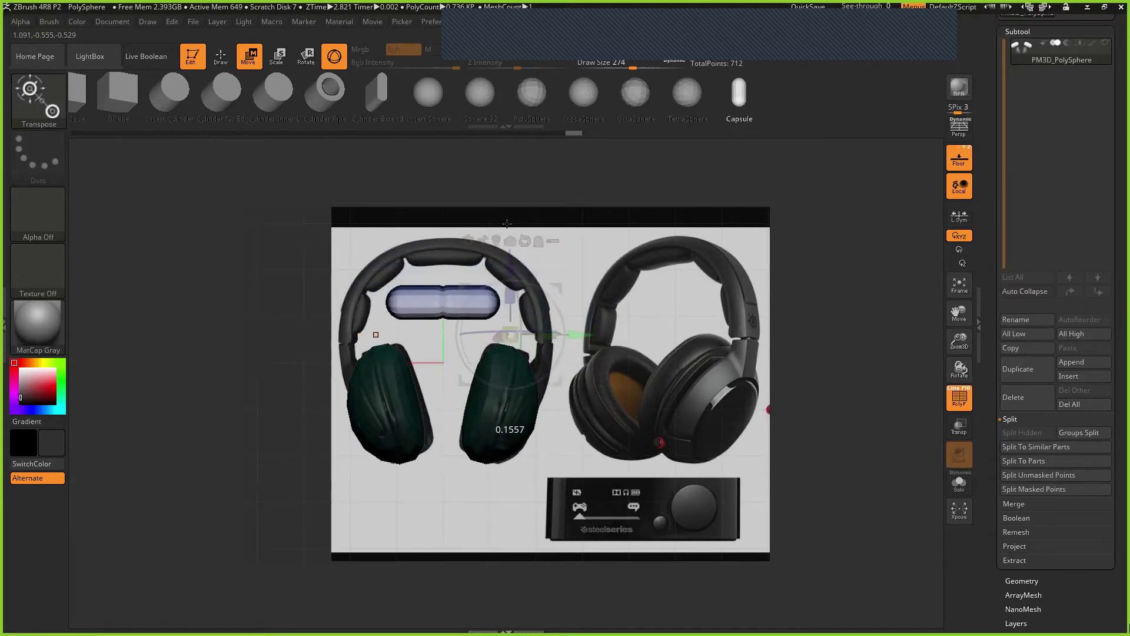
drag(507, 224, 527, 240)
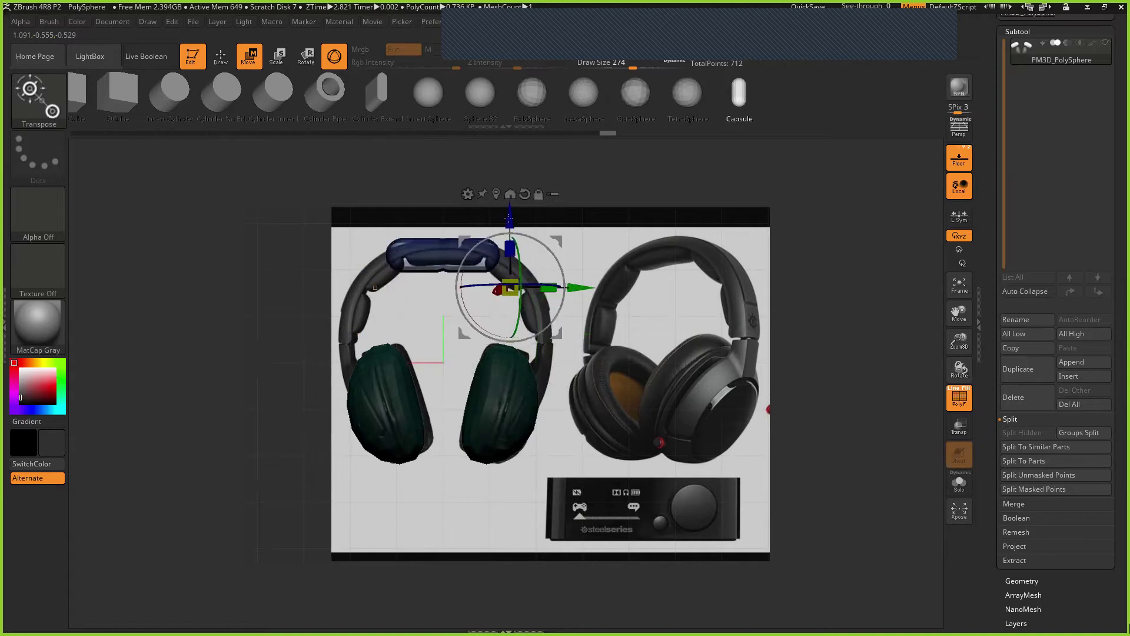
drag(570, 288, 569, 288)
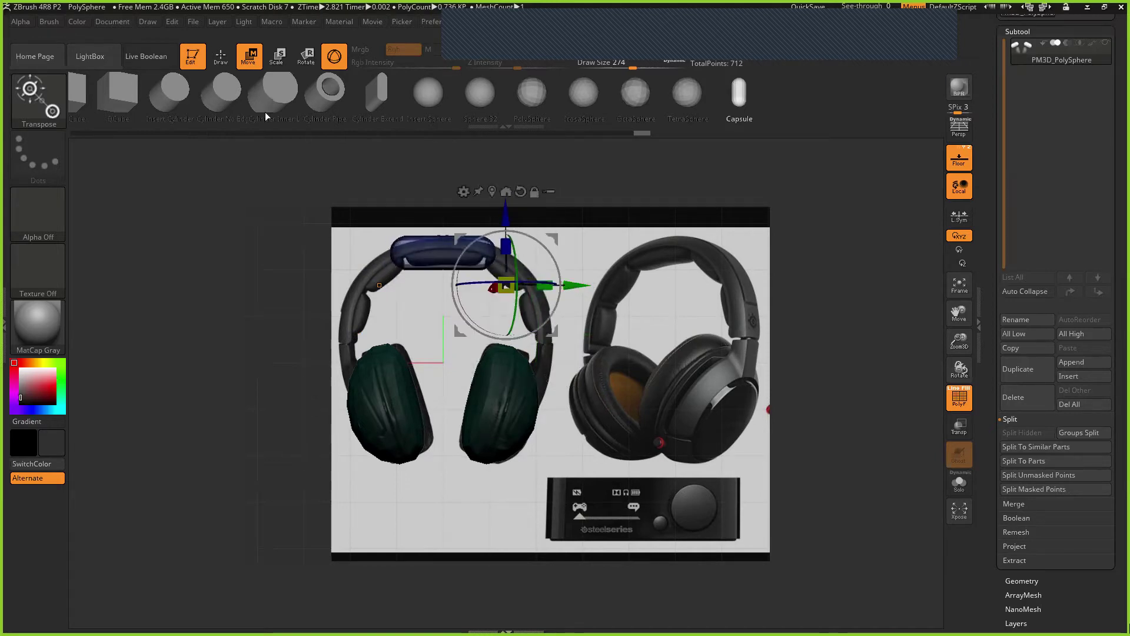
key(b)
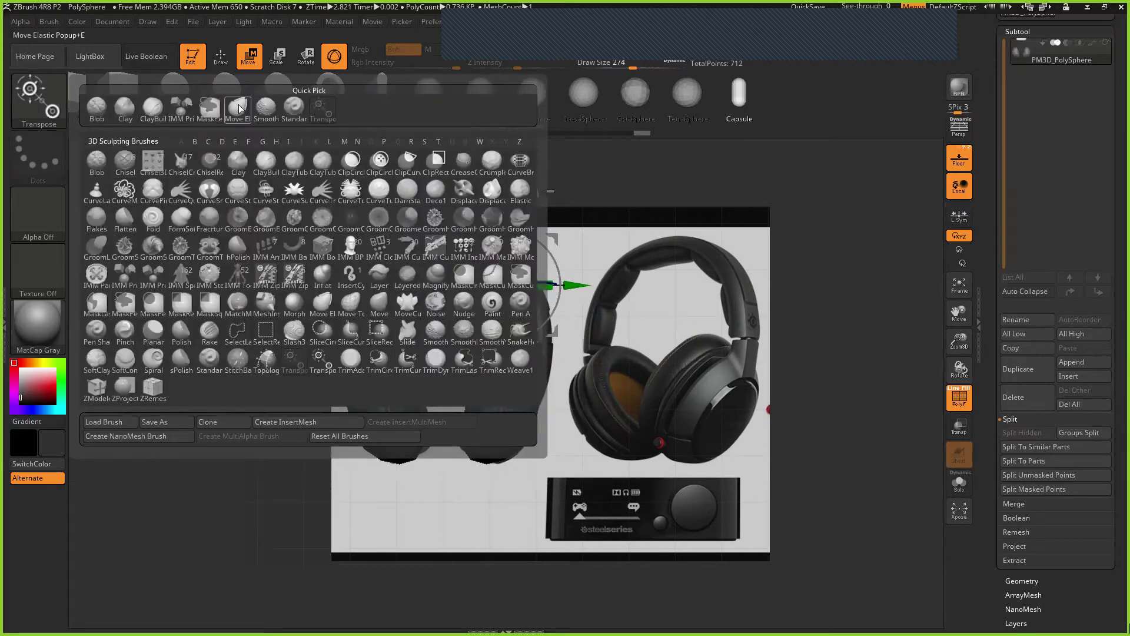
key(t)
key(r)
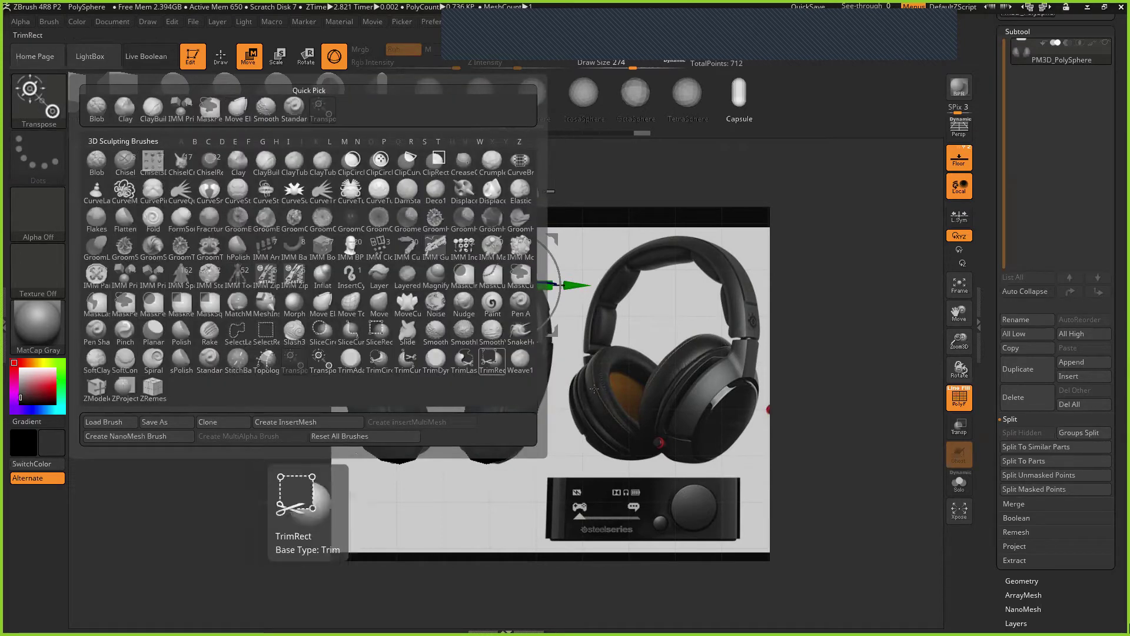
key(q)
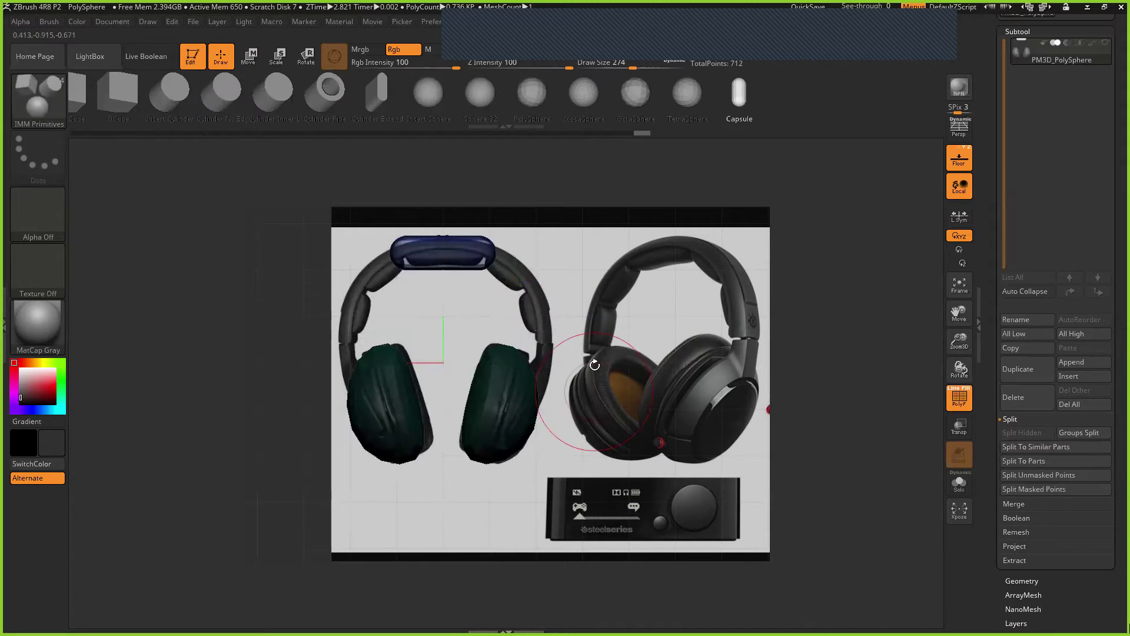
Step: Bend the capsule piece to follow the top of the reference headband with the Move brush, undoing the excess stretching
key(b)
key(m)
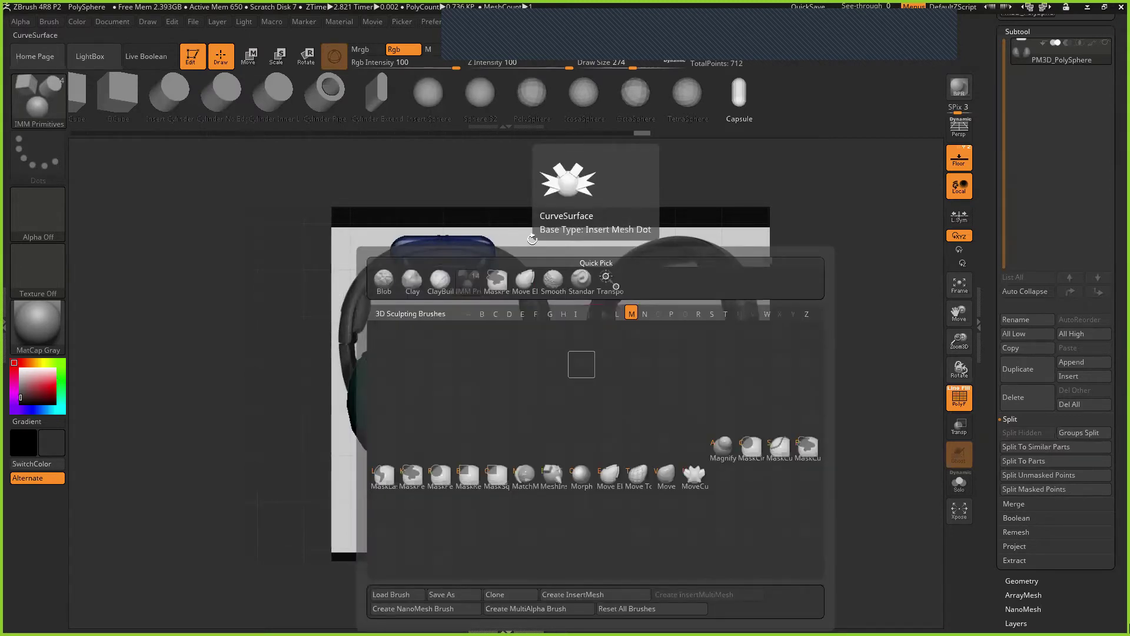
key(v)
mouse_move(529, 268)
mouse_down()
mouse_move(455, 227)
mouse_move(533, 262)
mouse_move(485, 213)
mouse_up()
key(ctrl+z)
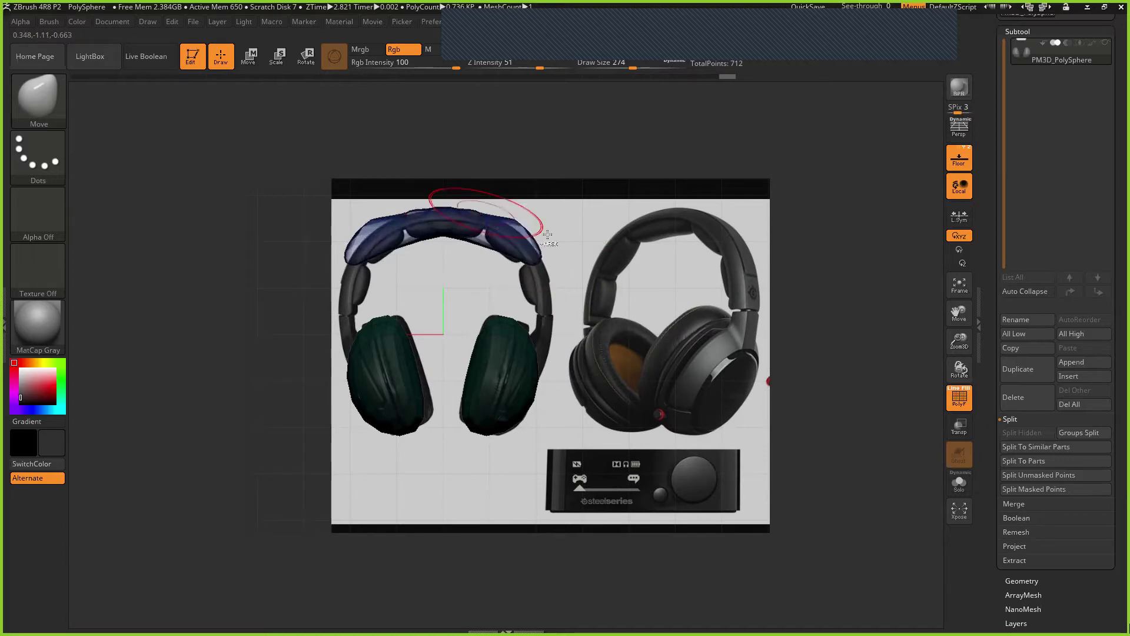
key(ctrl+z)
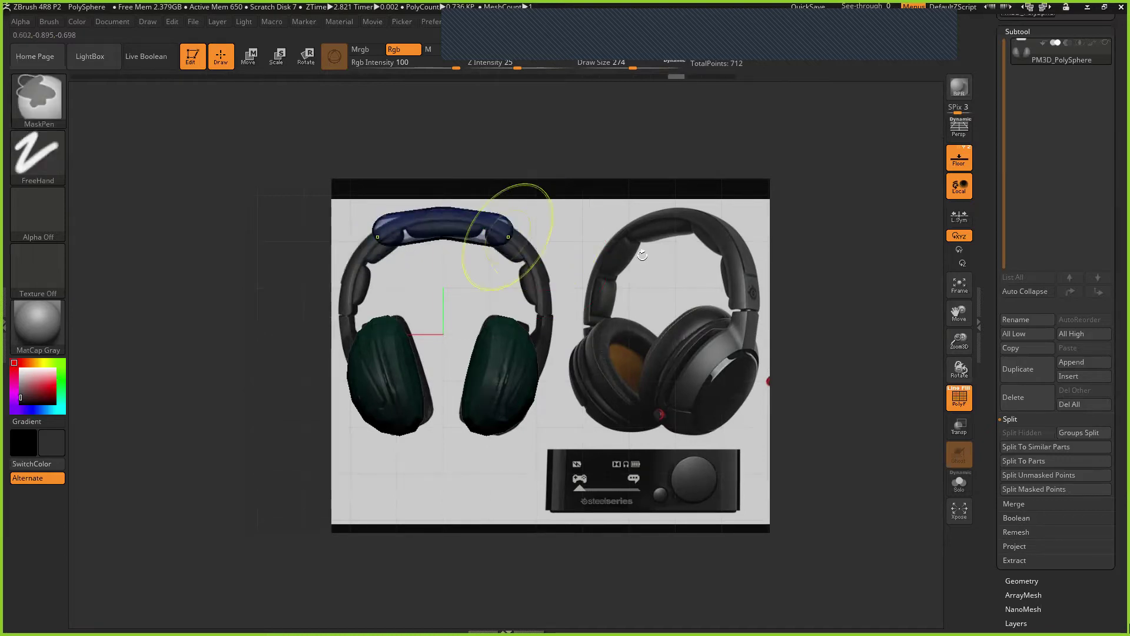
Step: Split the headband piece from the ear cups into its own subtool and DynaMesh it at resolution 128
scroll(1043, 441, down, 1)
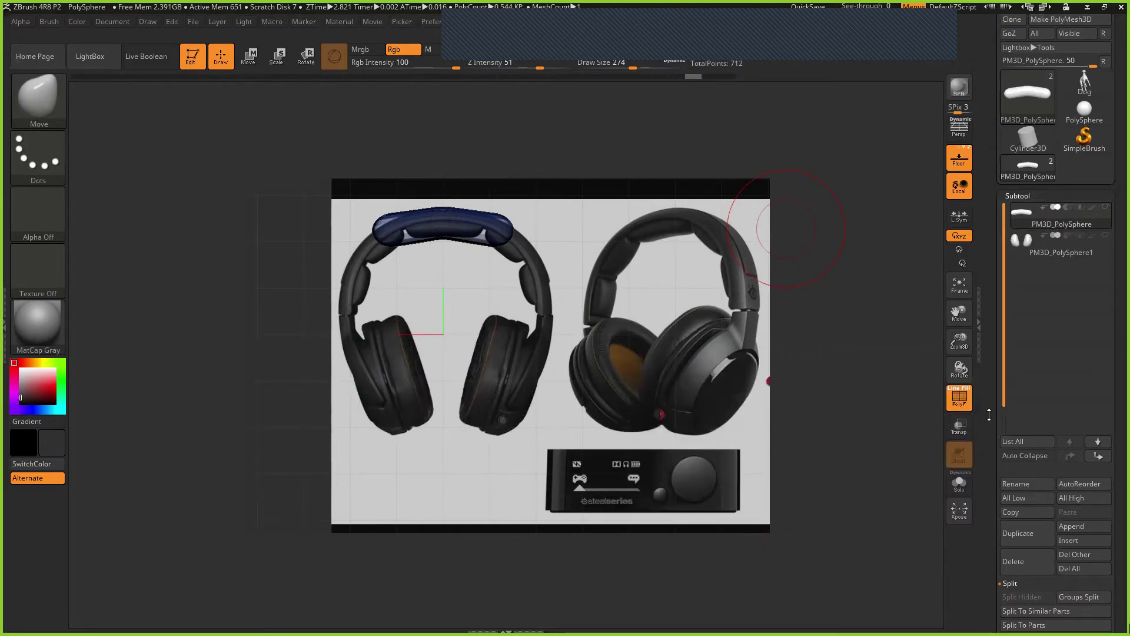
scroll(989, 414, down, 2)
scroll(992, 348, down, 10)
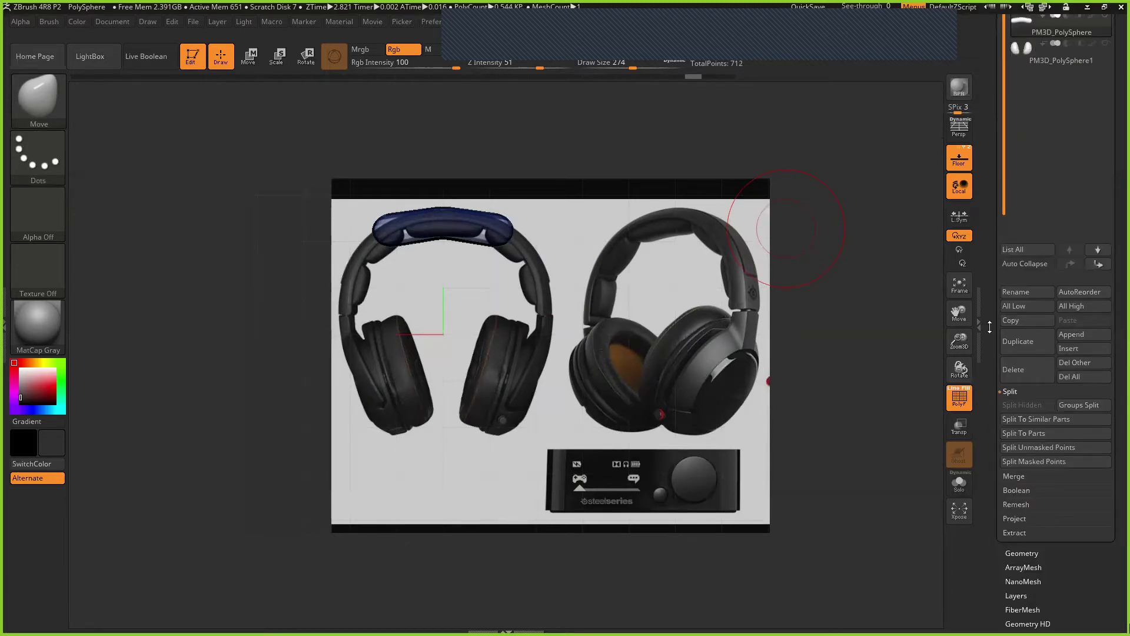
click(1023, 339)
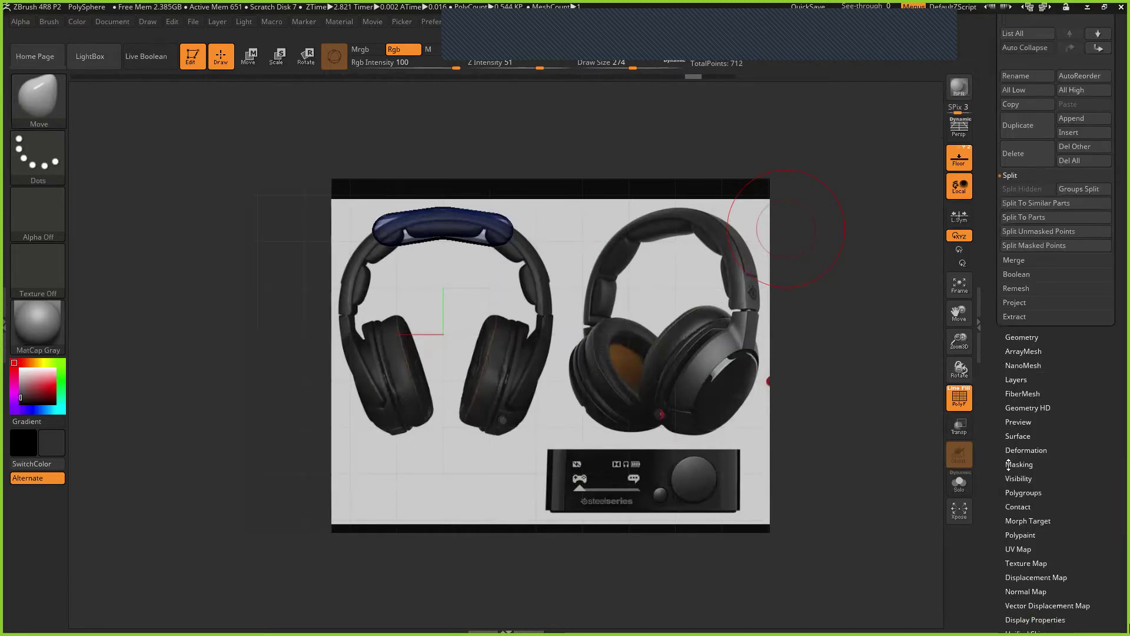
scroll(1003, 381, up, 3)
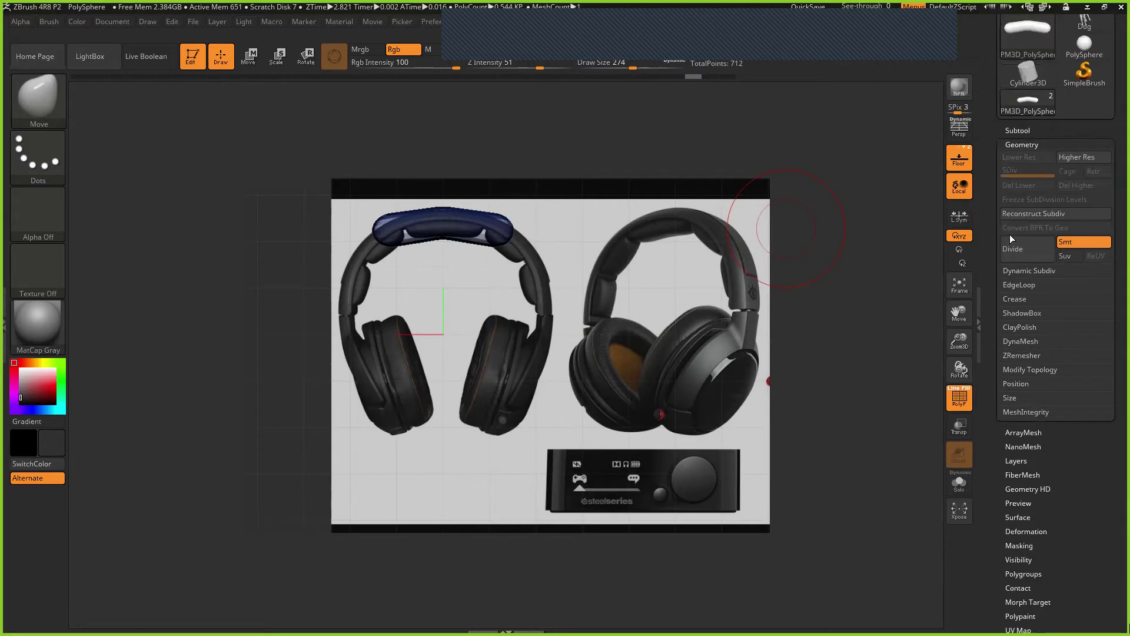
click(1036, 342)
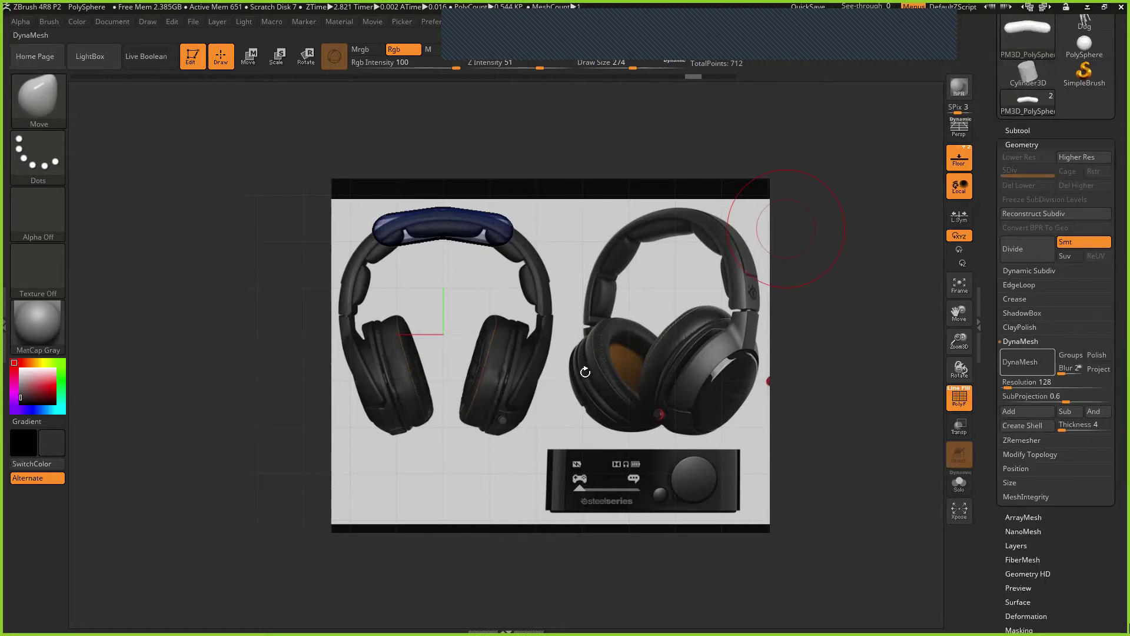
click(1020, 362)
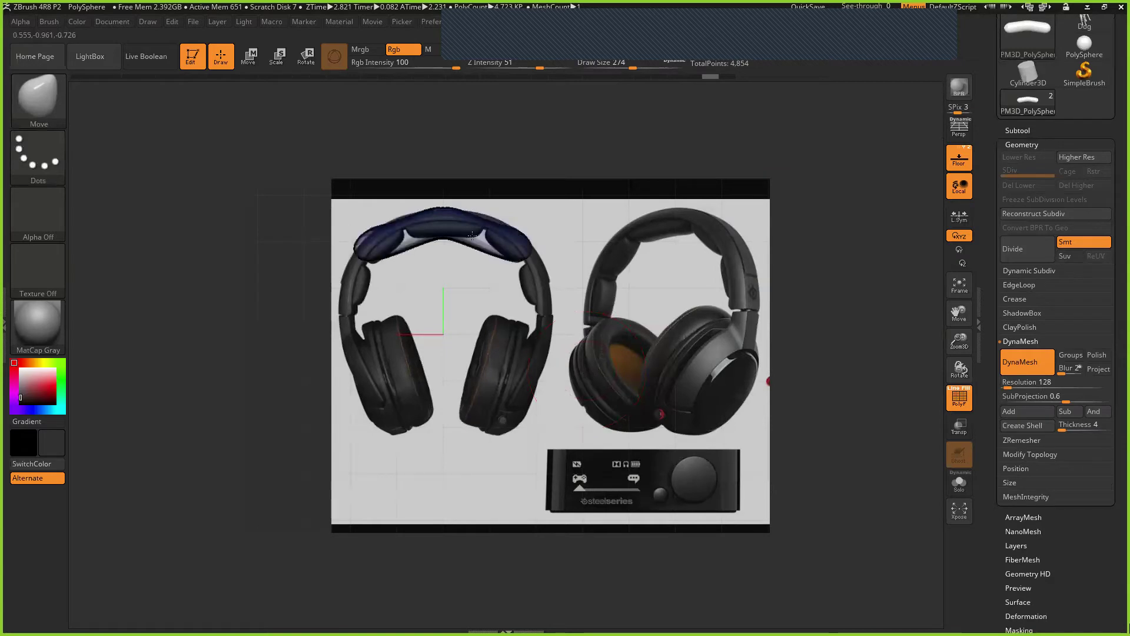
Step: Stretch the headband's two ends down along the reference arc with the Move brush and show the ear cups subtool
mouse_move(472, 235)
mouse_down()
mouse_move(549, 313)
mouse_move(553, 247)
mouse_up()
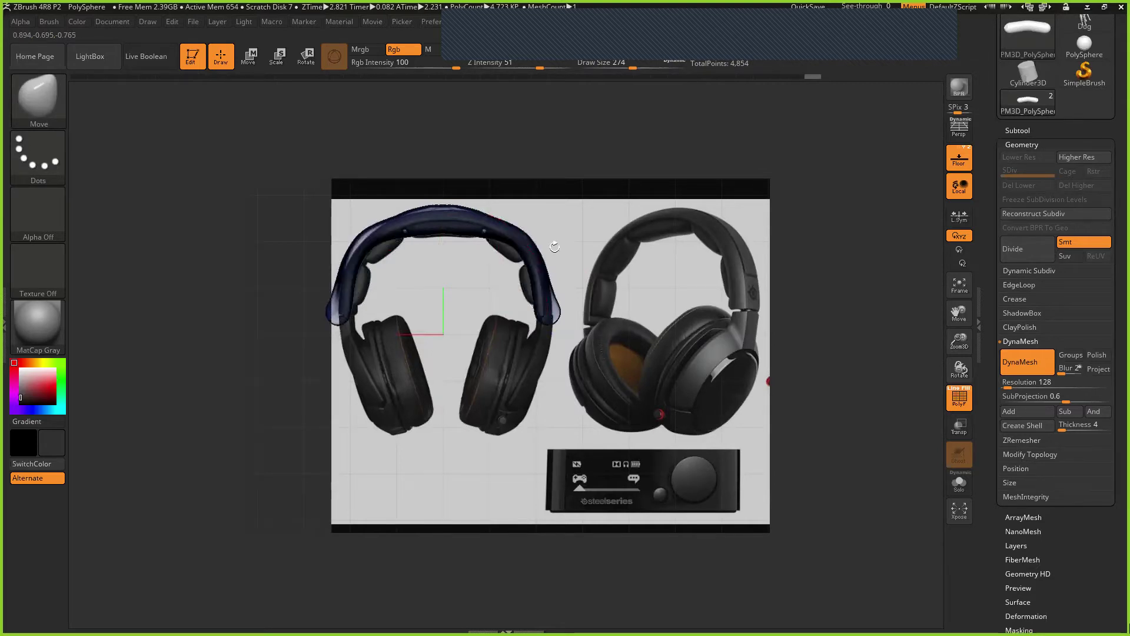
scroll(1061, 221, up, 3)
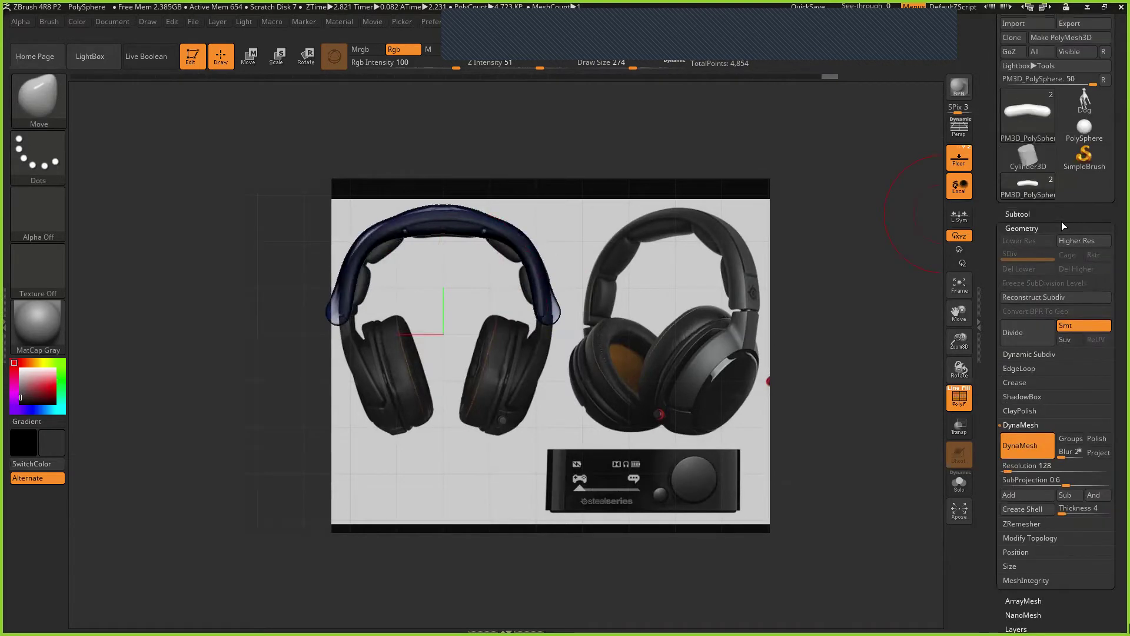
click(1062, 221)
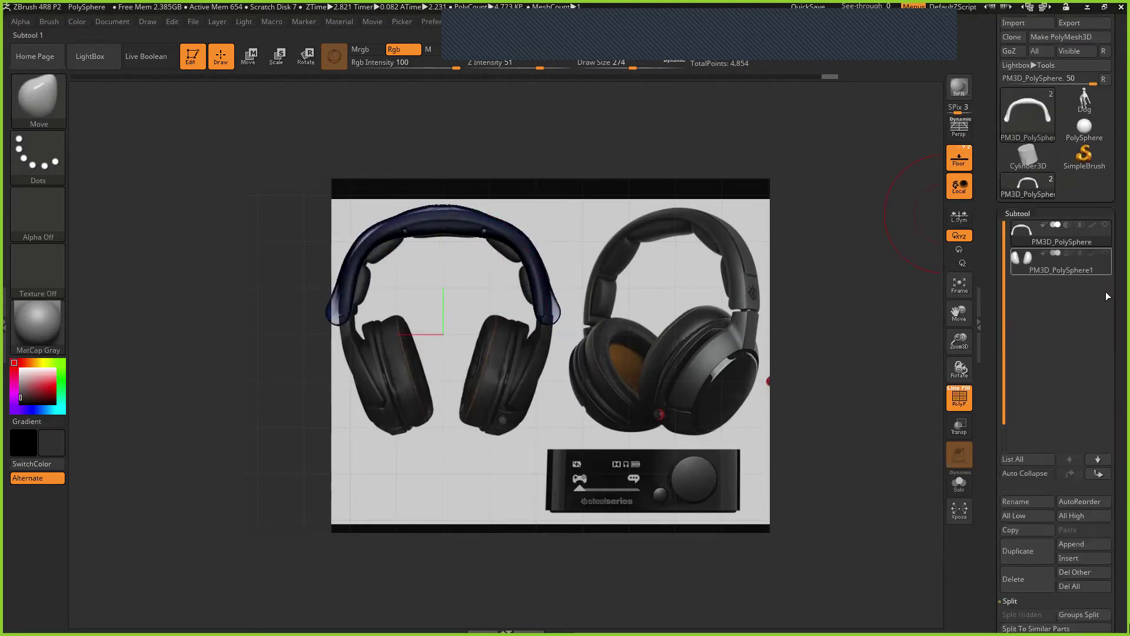
click(1105, 253)
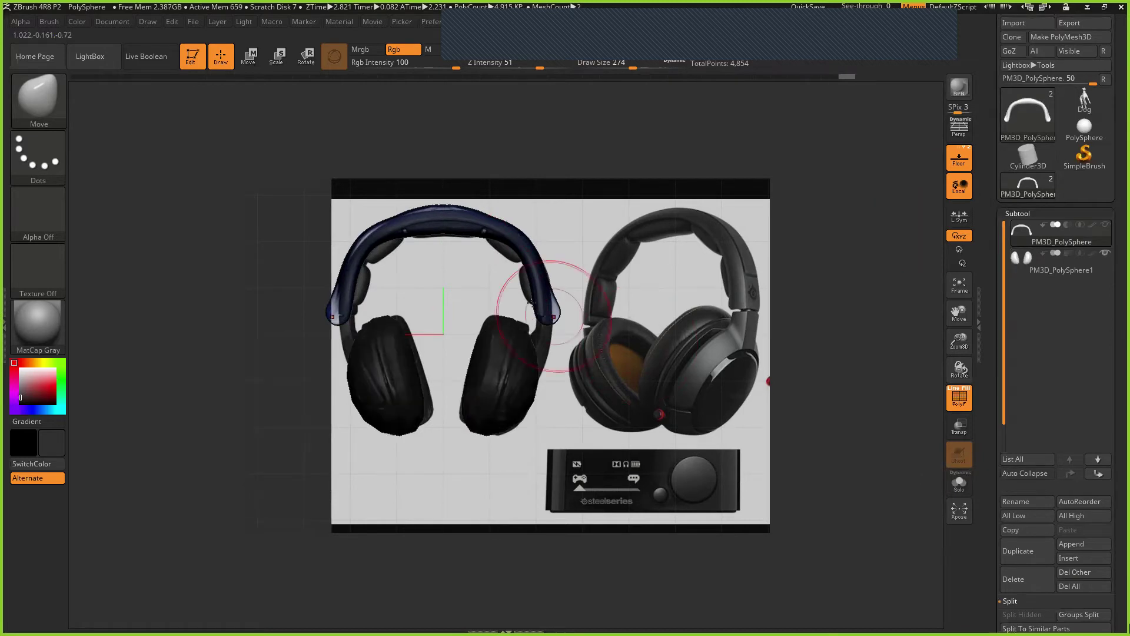
Step: Refine the headband with the Move brush, pulling its ends in and down over the ear cups' outer sides and adjusting its top
key(ctrl+shift+z)
drag(533, 303, 542, 306)
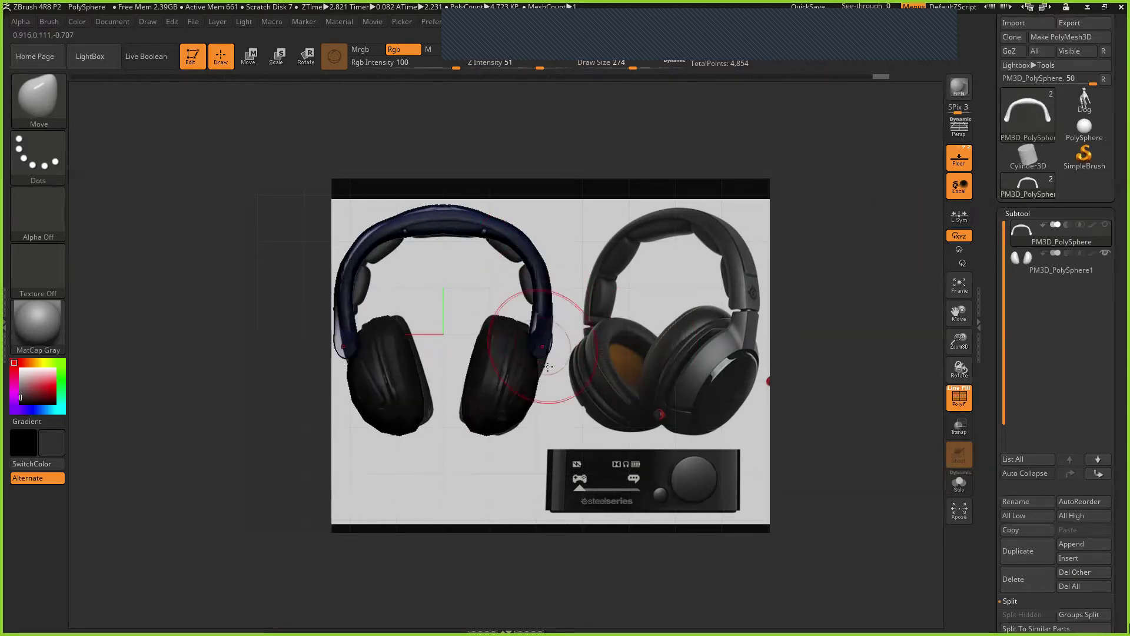
drag(542, 350, 546, 356)
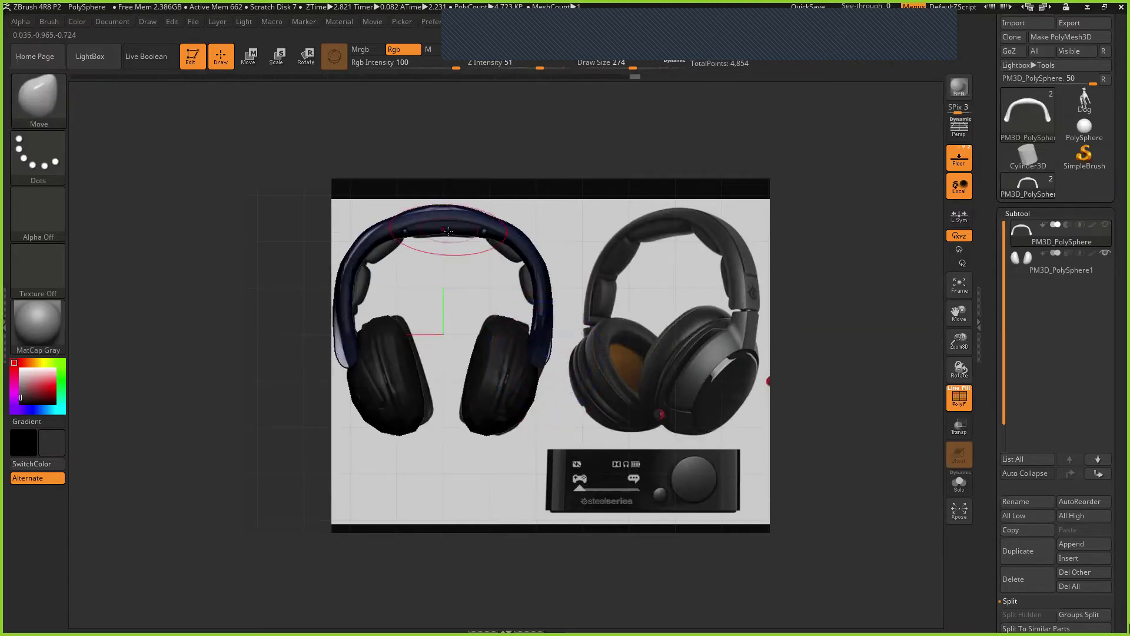
mouse_move(457, 216)
mouse_down()
mouse_move(439, 227)
mouse_move(484, 234)
mouse_up()
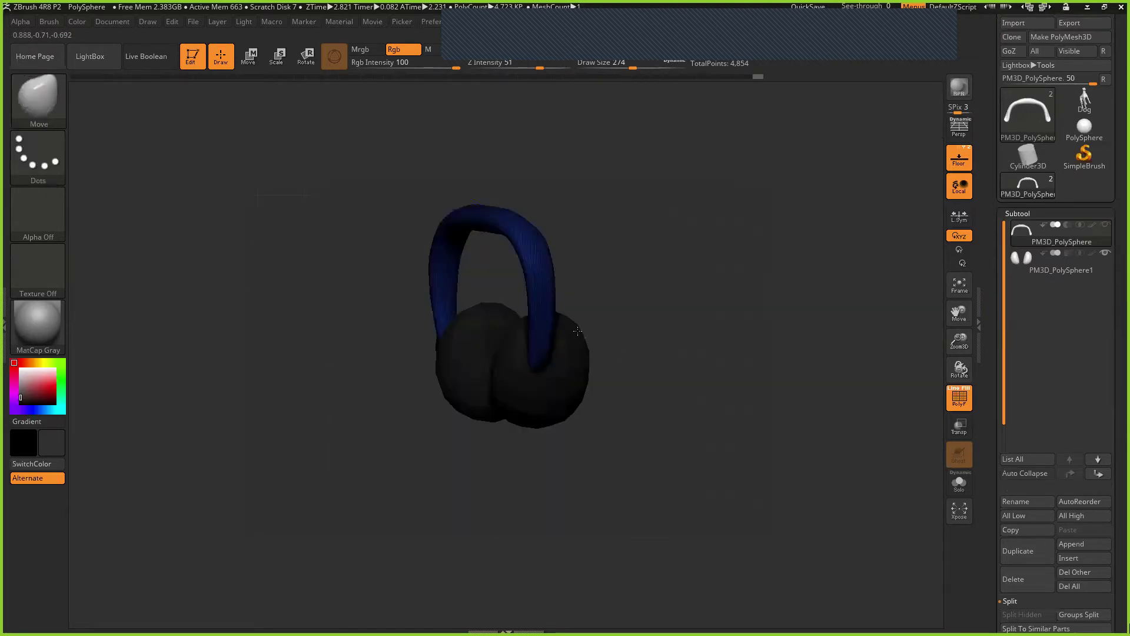
Step: From the side view, try to shift the headband's lower ends toward the middle of the ear cups
drag(578, 331, 589, 332)
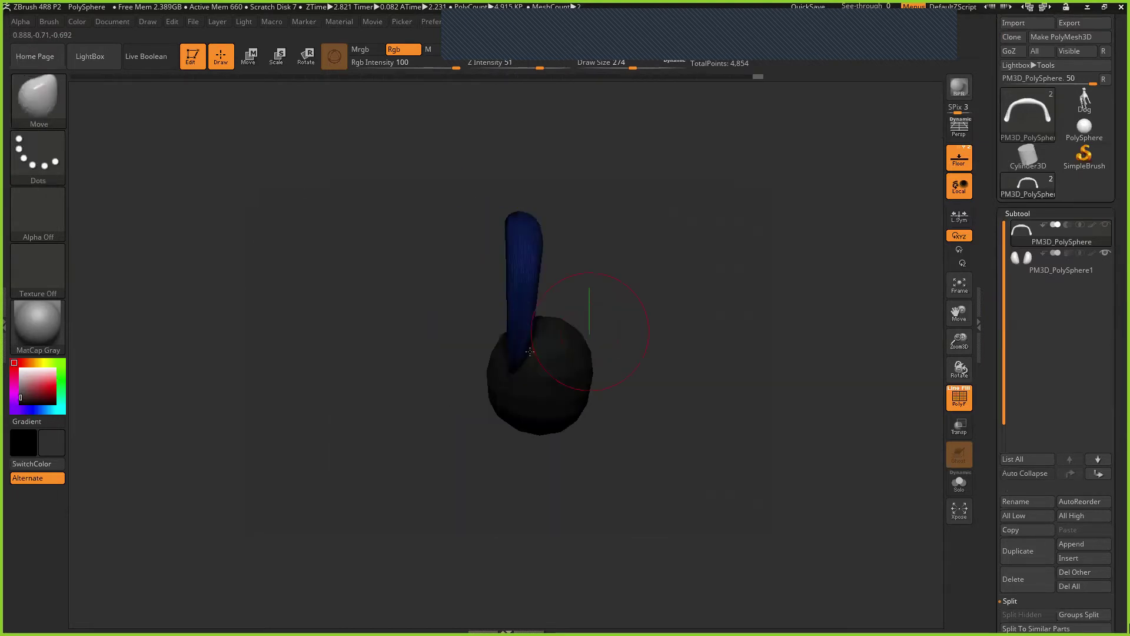
drag(529, 351, 521, 363)
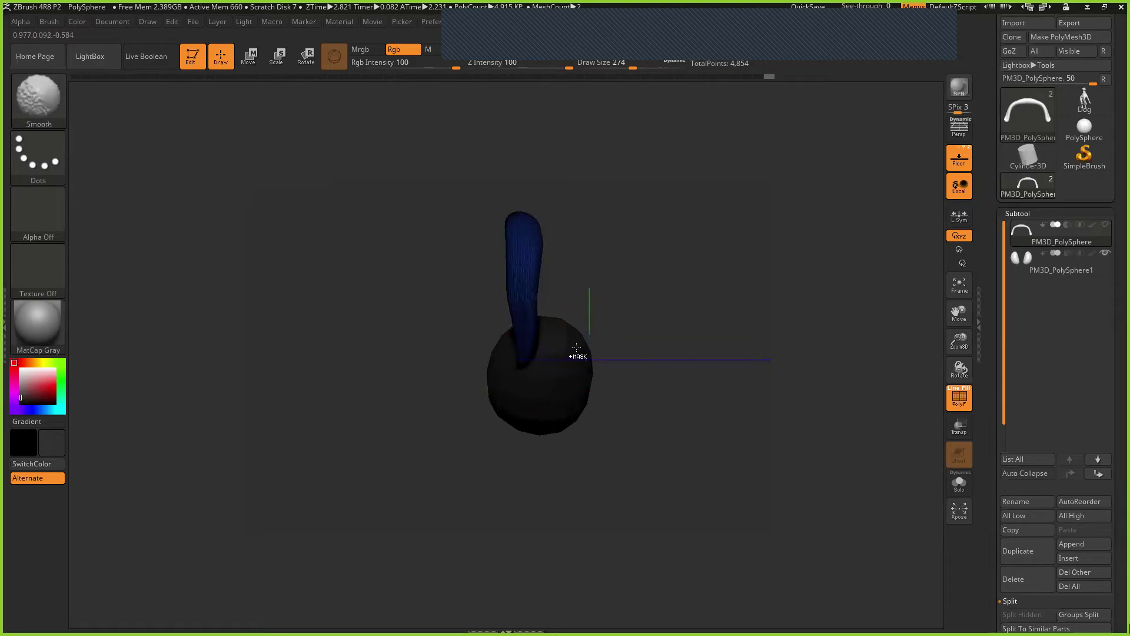
key(ctrl)
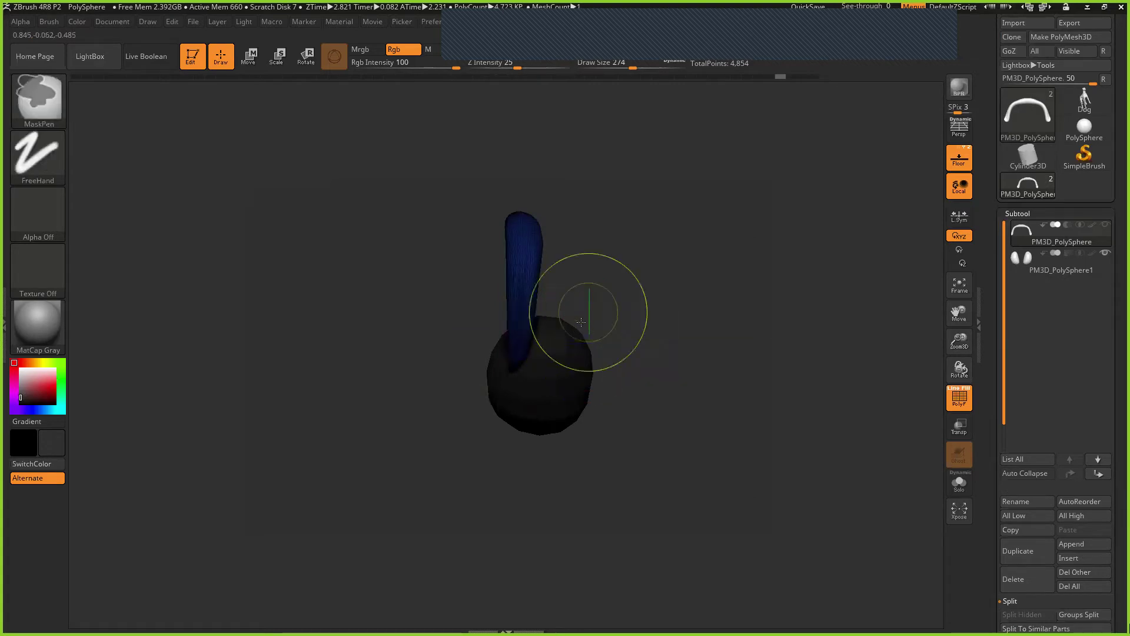
key(shift)
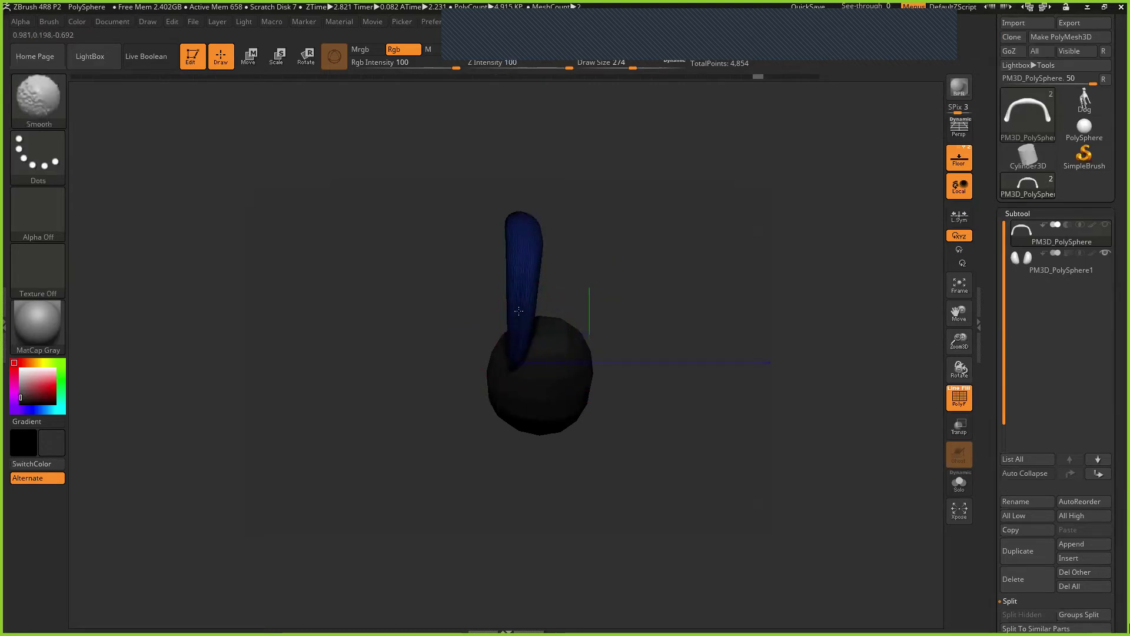
Step: Thicken the headband's lower ends with the Inflat brush and turn off the PolyFrame display, ending in the front view
key(b)
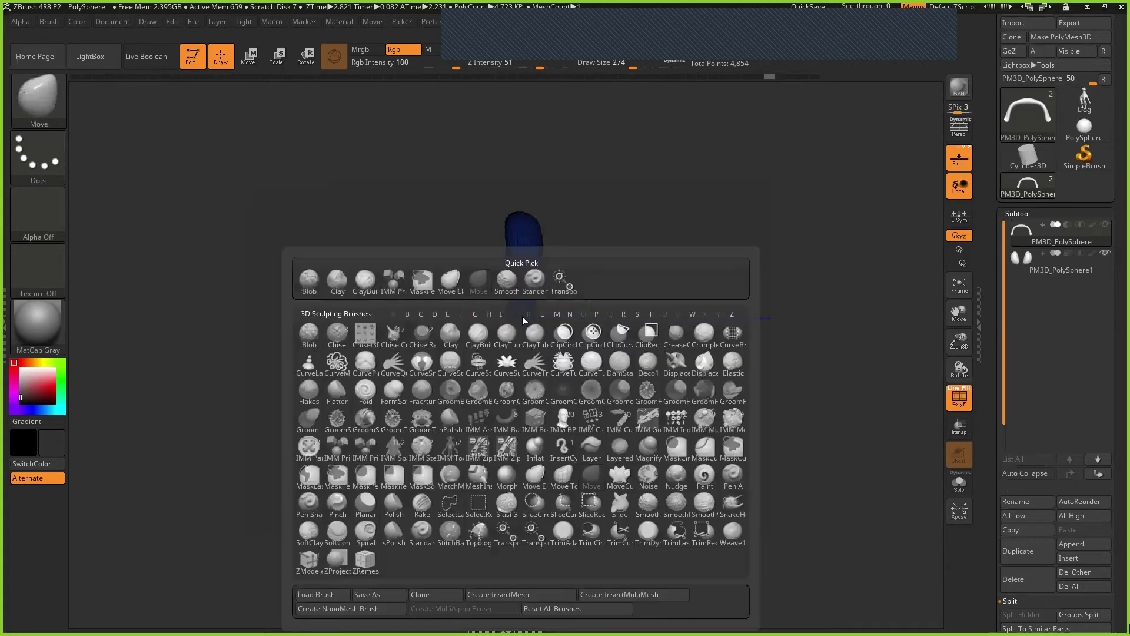
key(i)
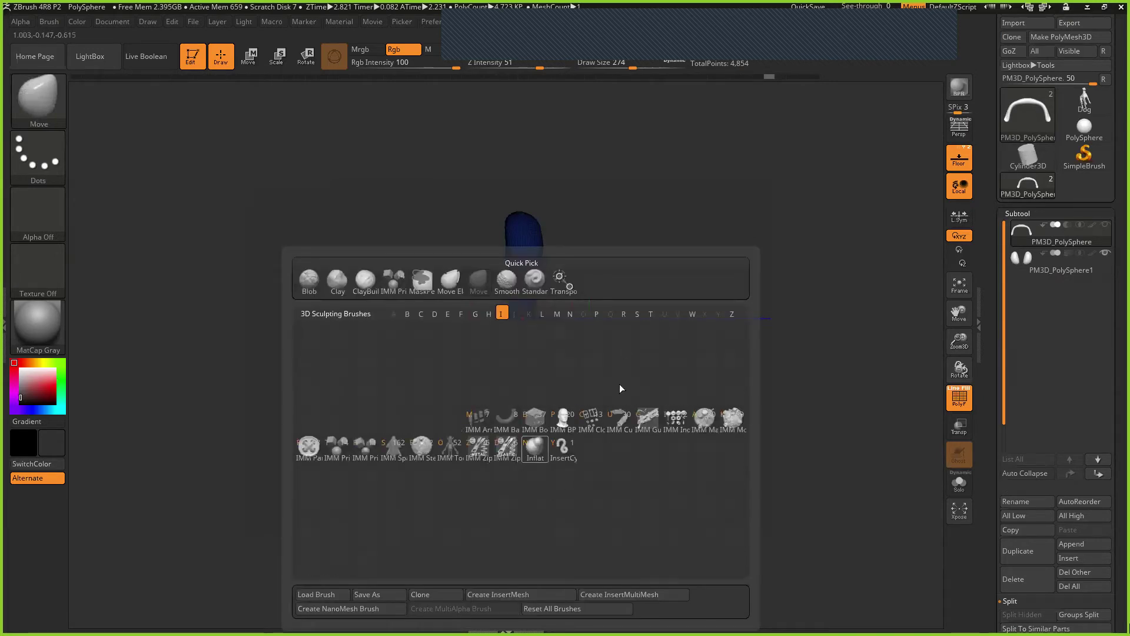
key(n)
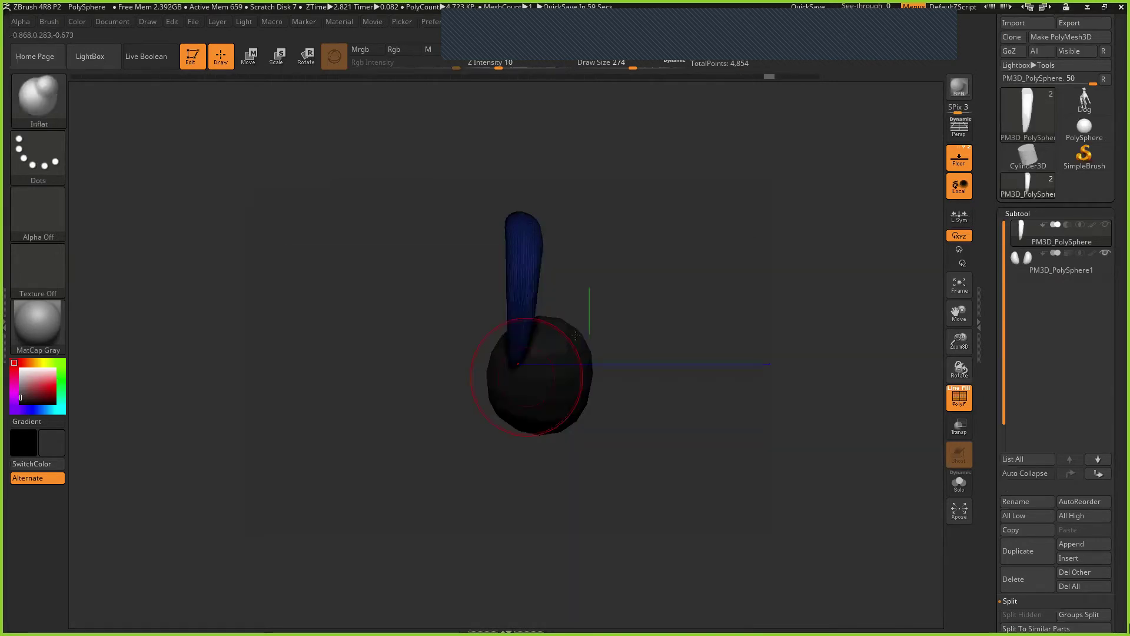
drag(664, 325, 765, 328)
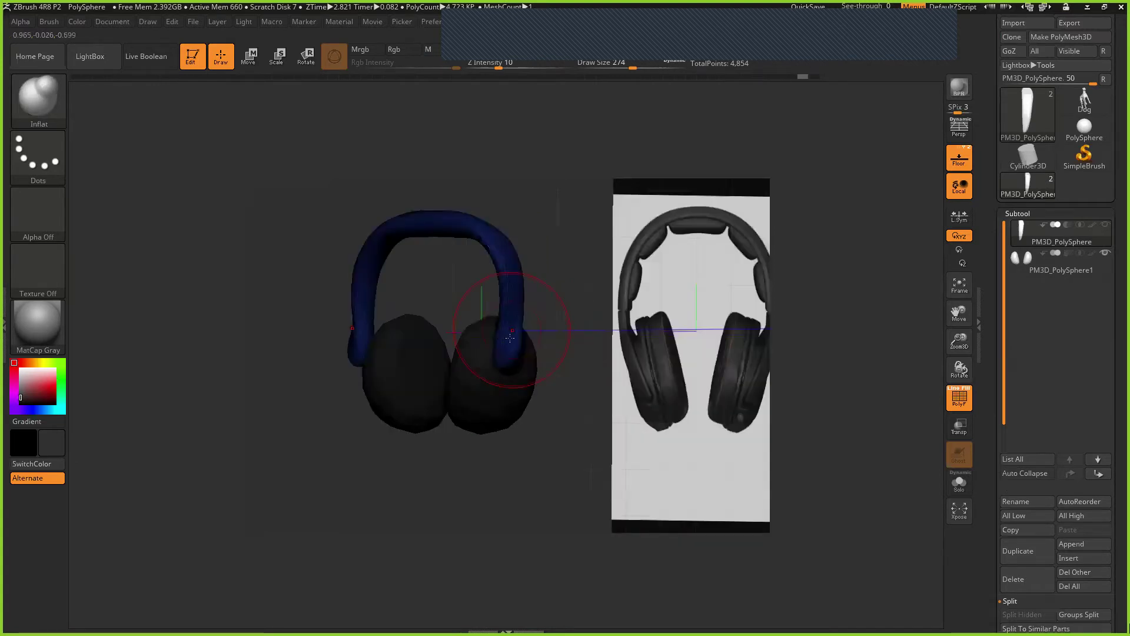
click(965, 399)
mouse_move(576, 365)
mouse_down()
mouse_move(595, 333)
mouse_move(642, 341)
mouse_up()
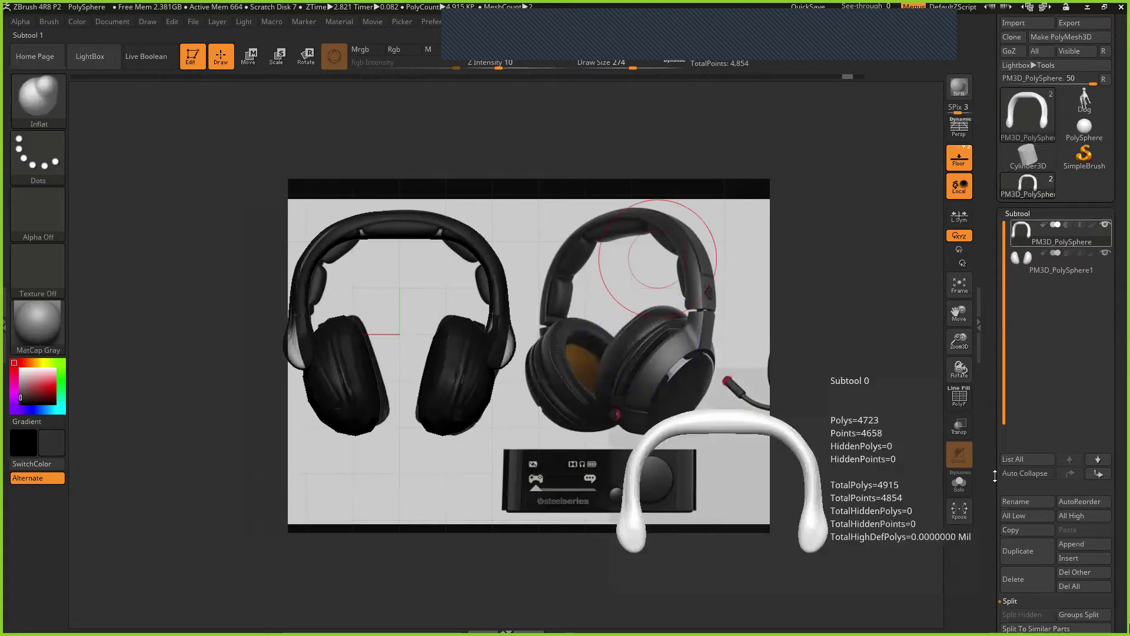
scroll(1022, 514, down, 2)
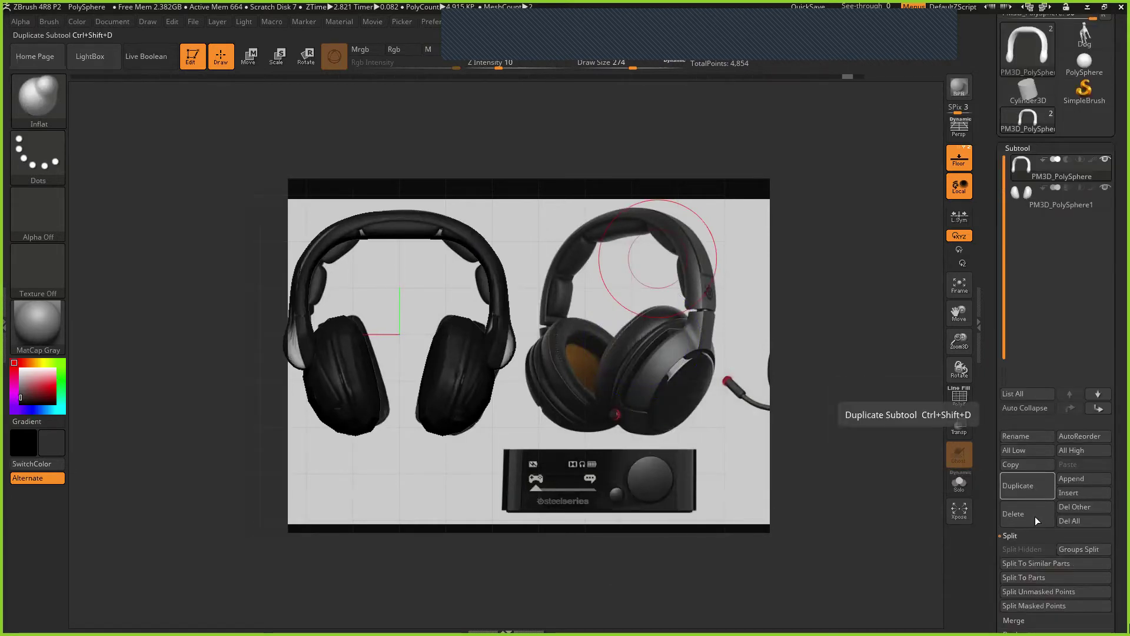
Step: Delete the headband subtool, keeping only the mirrored ear cups
click(1035, 518)
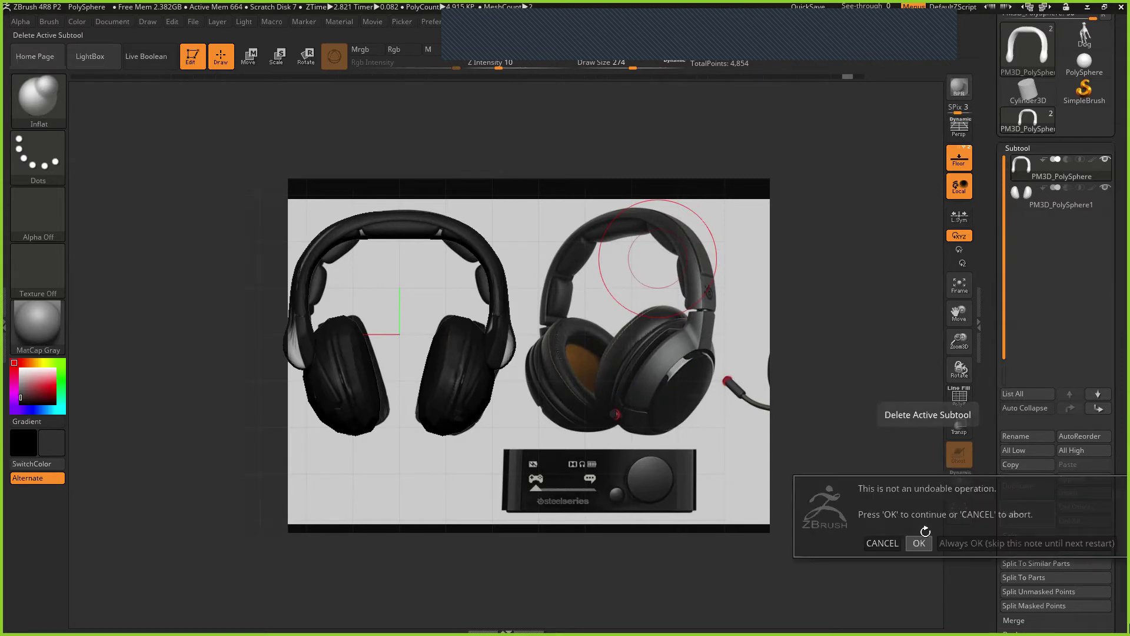
click(919, 542)
mouse_move(550, 384)
mouse_down()
mouse_move(616, 358)
mouse_move(549, 353)
mouse_up()
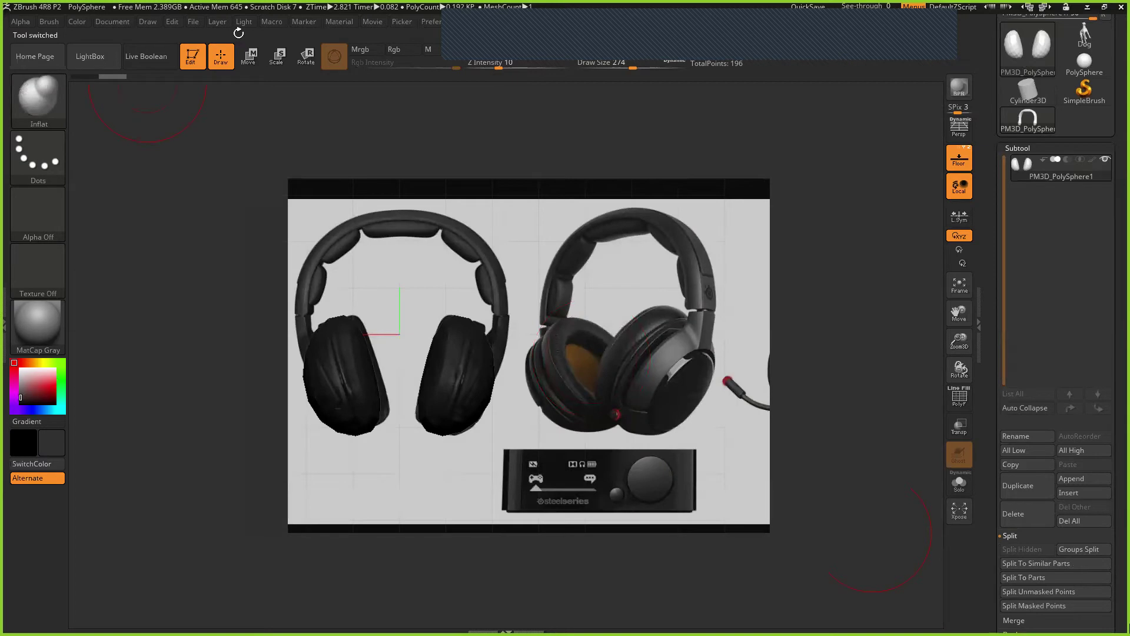
Step: Insert a mirrored pair of PolySphere primitives with the IMM Primitives brush at the ear cups' outer sides
key(b)
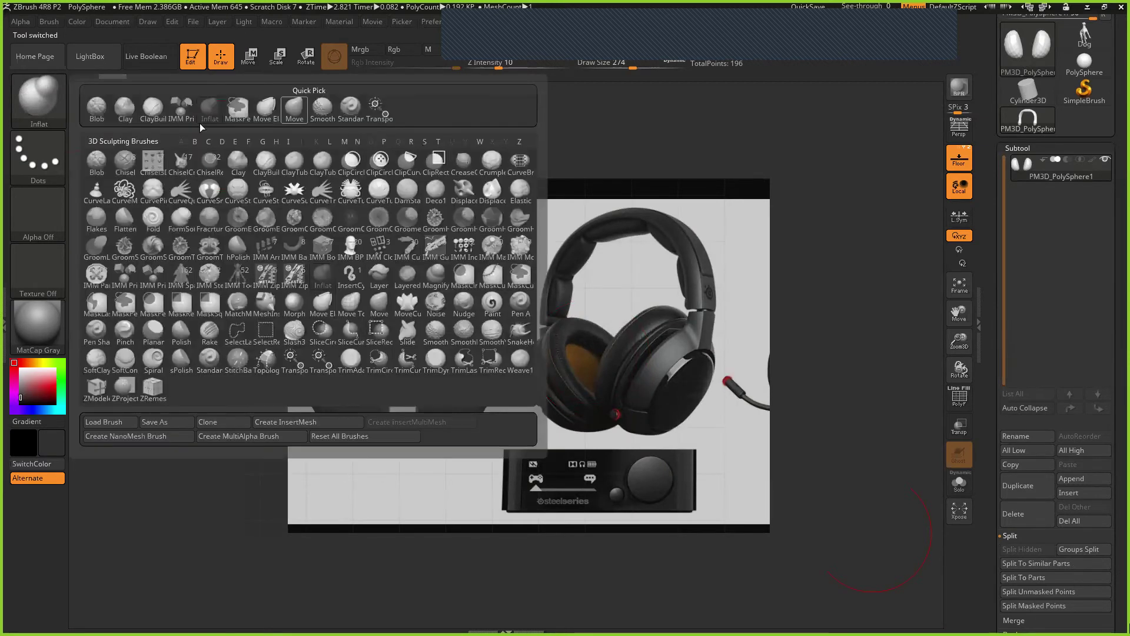
key(i)
key(p)
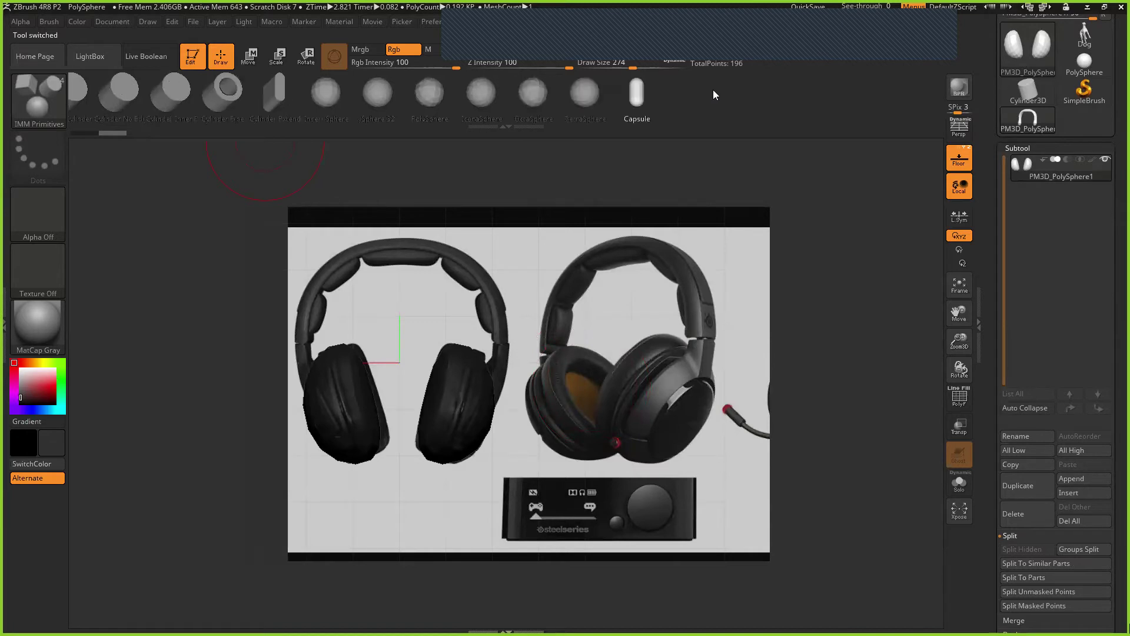
click(505, 127)
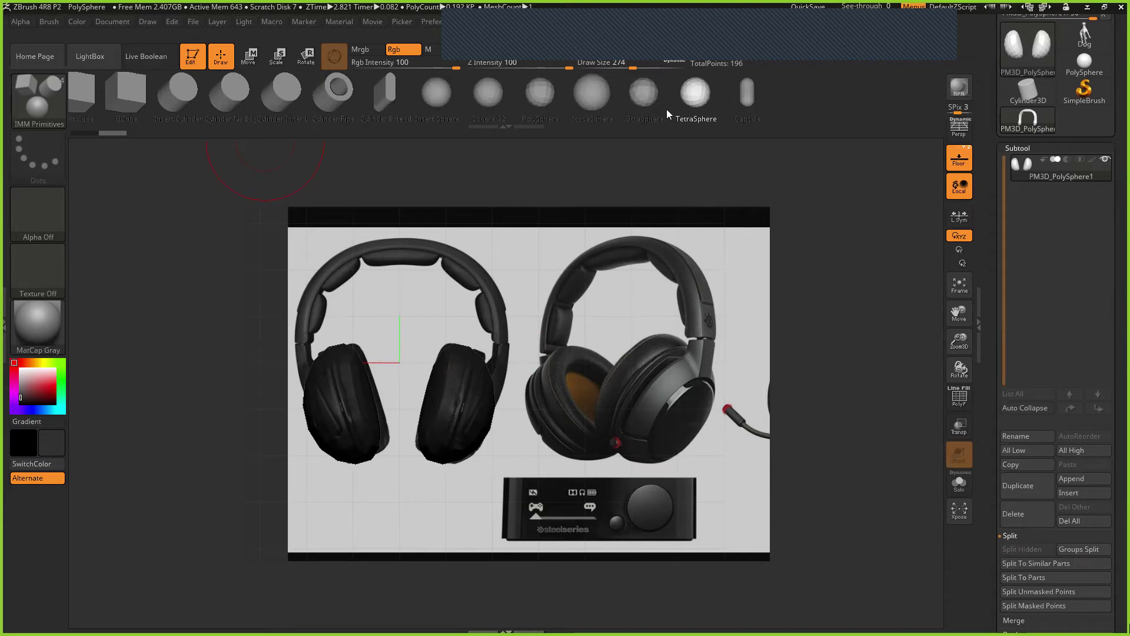
click(545, 99)
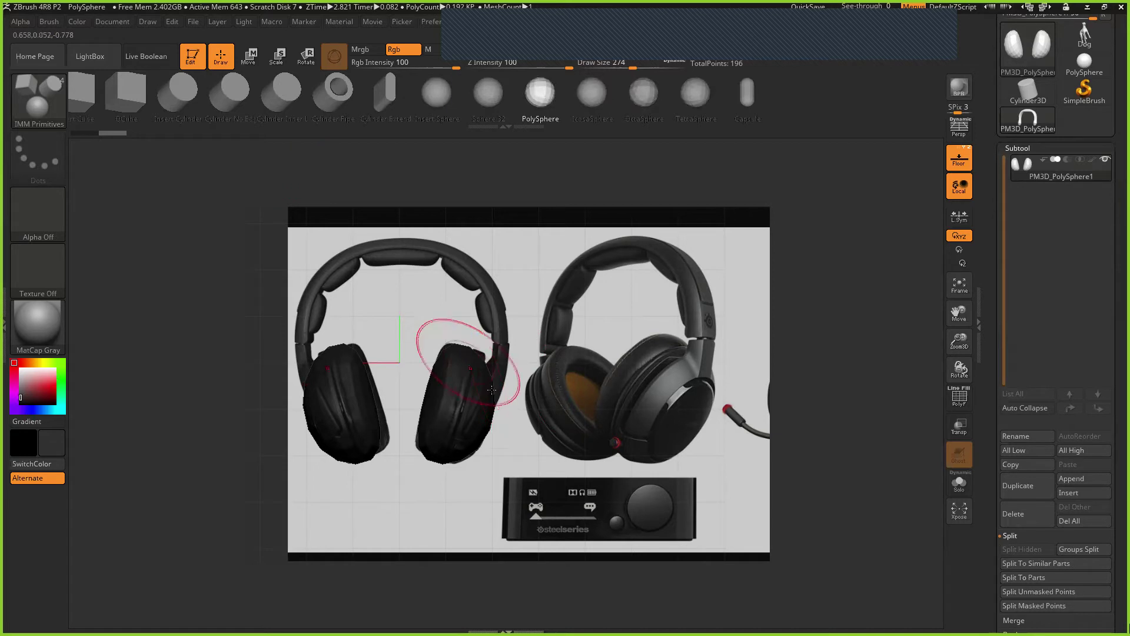
drag(493, 388, 510, 365)
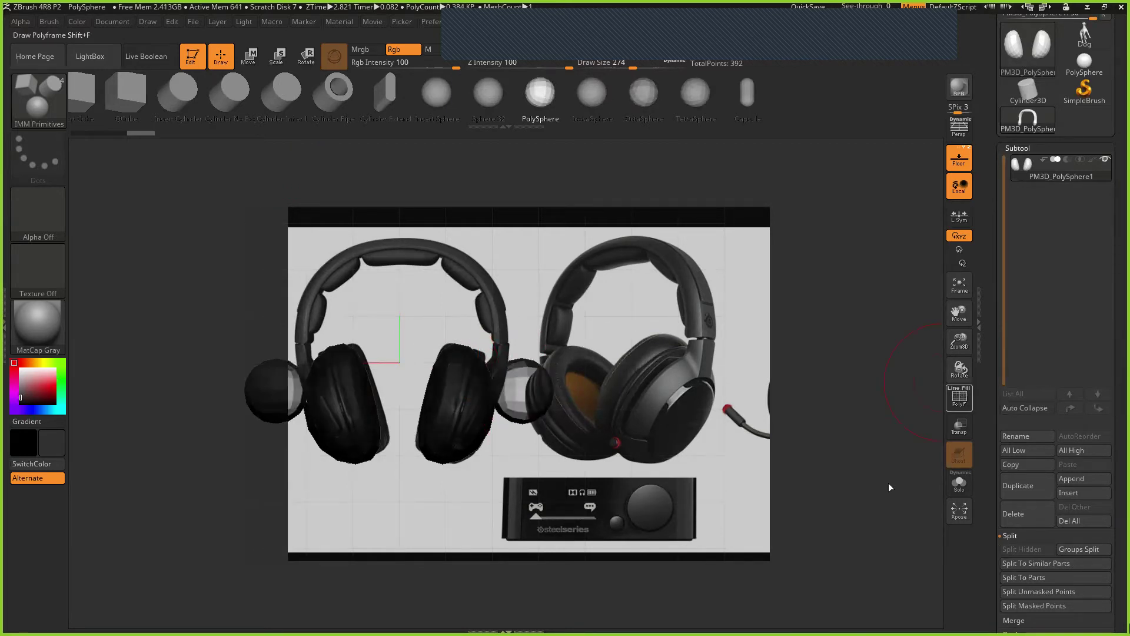
Step: Set the secondary color to white, turn off Ghost and Transp, and turn on the PolyFrame display
click(50, 449)
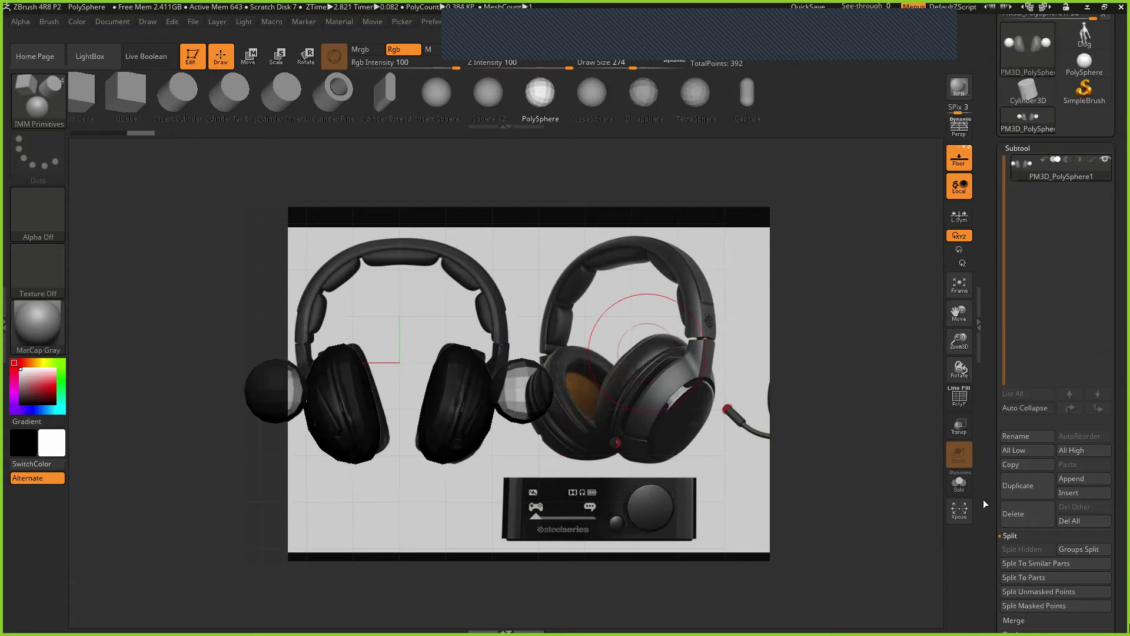
click(970, 438)
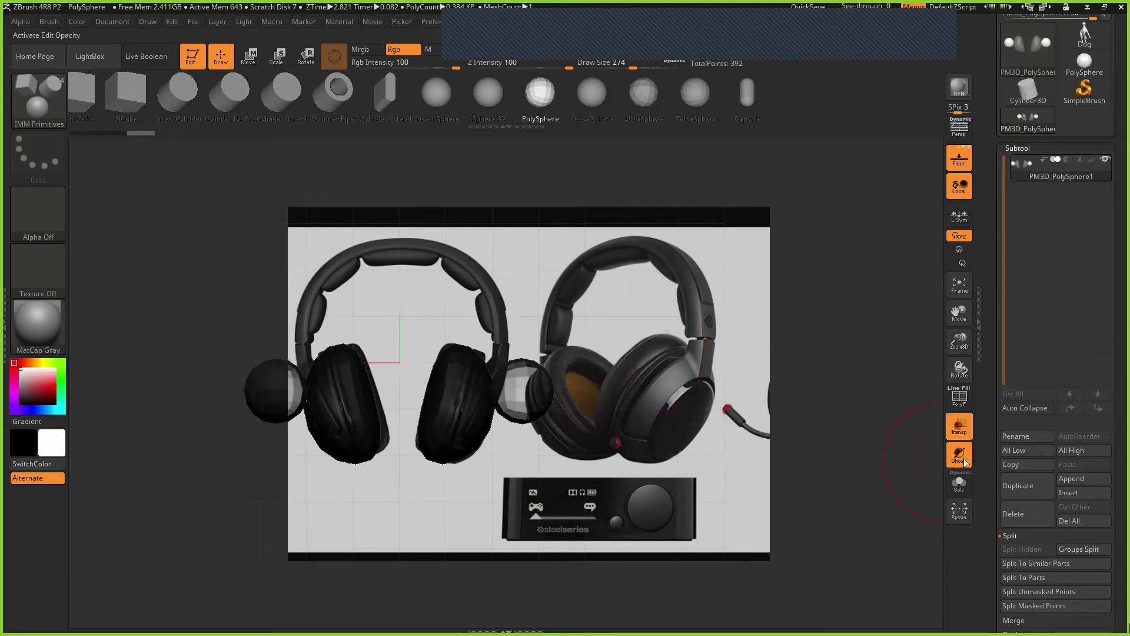
click(966, 460)
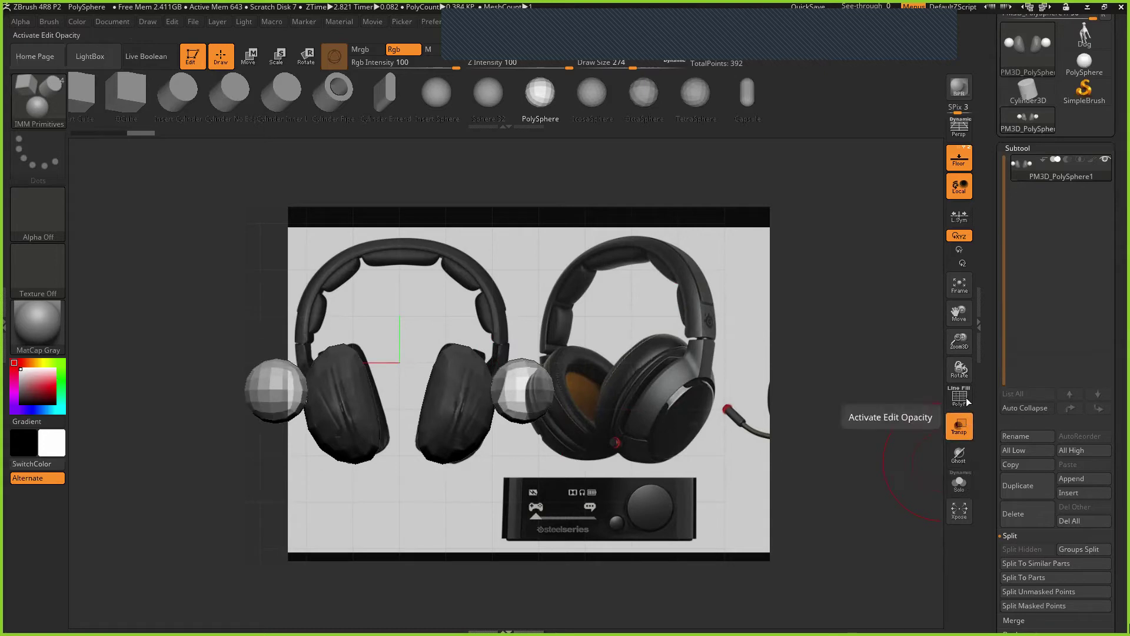
click(961, 431)
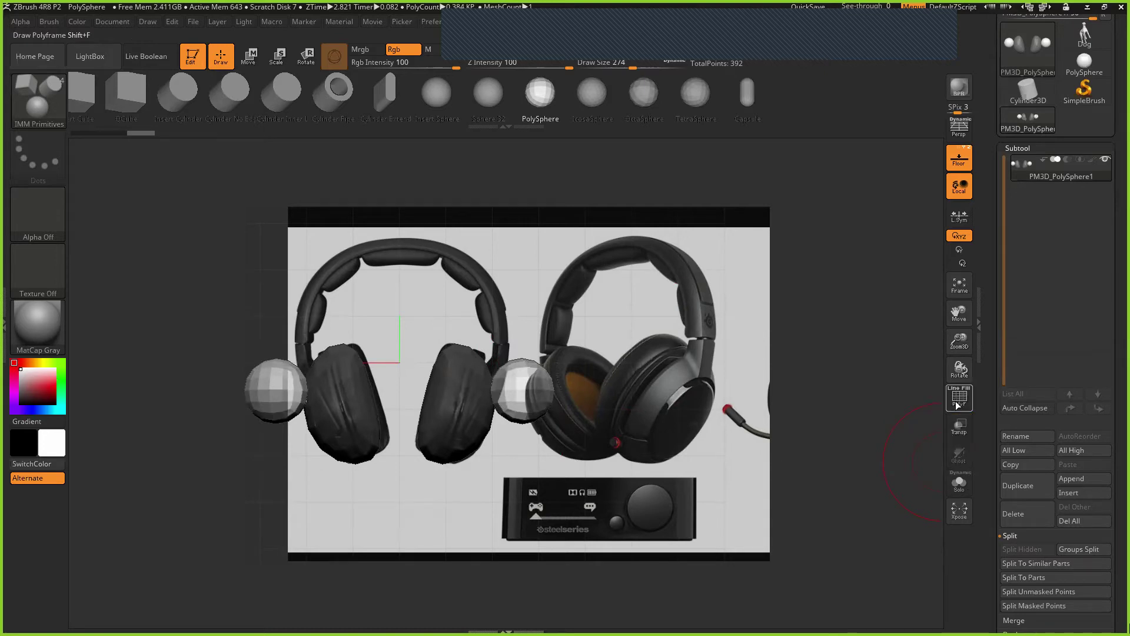
click(954, 406)
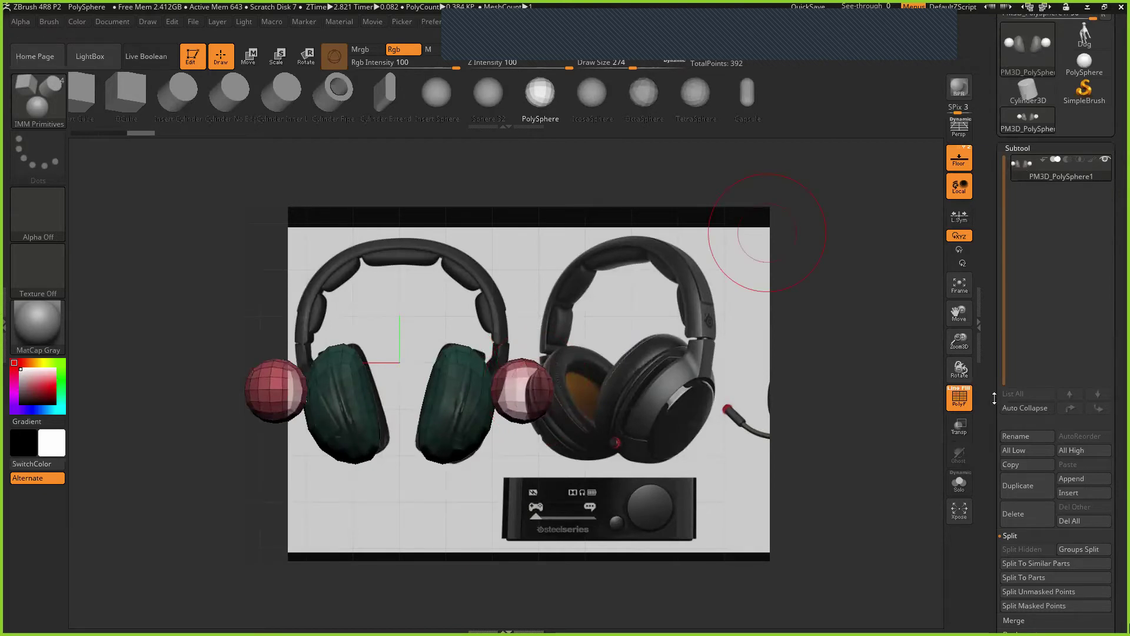
Step: Split the inserted spheres off the ear cups into their own subtool
drag(995, 398, 994, 380)
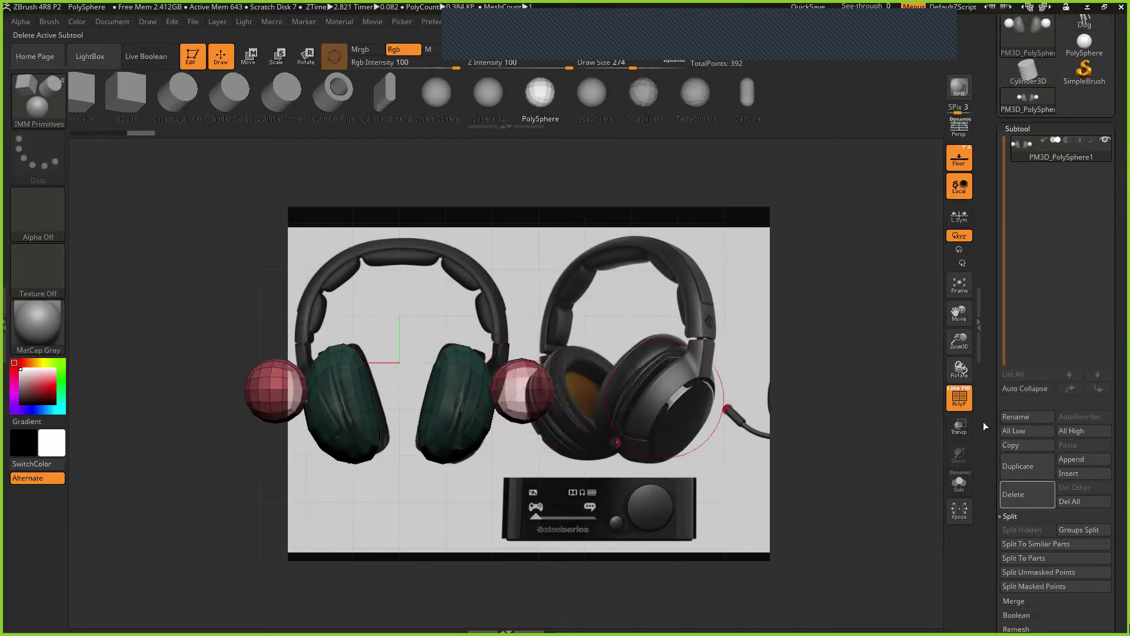
scroll(983, 426, down, 3)
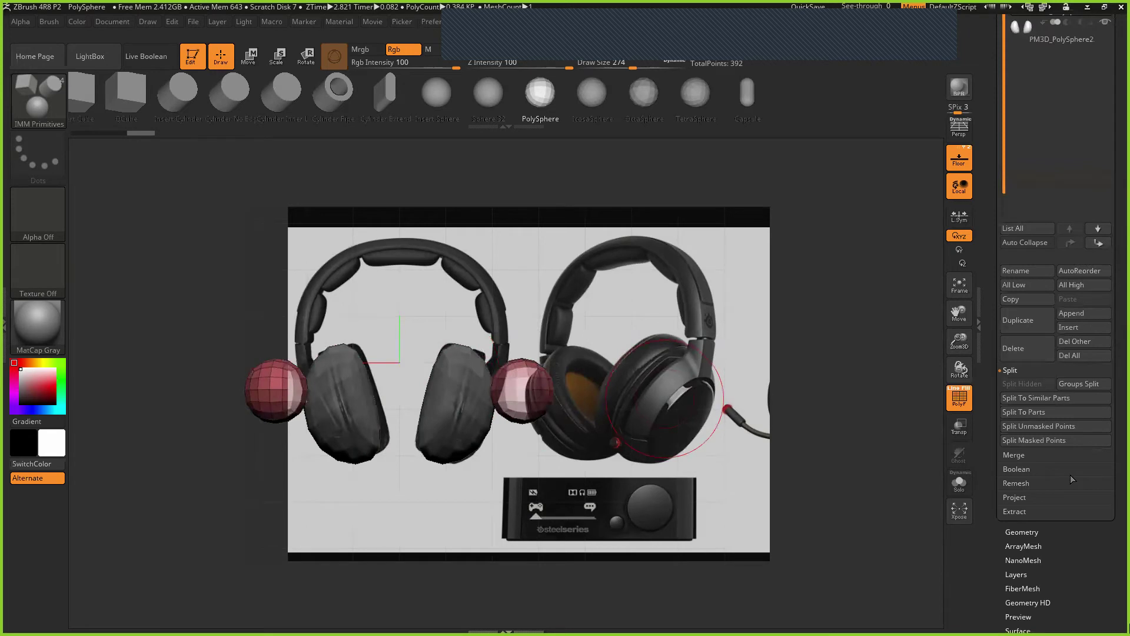
scroll(1071, 479, up, 5)
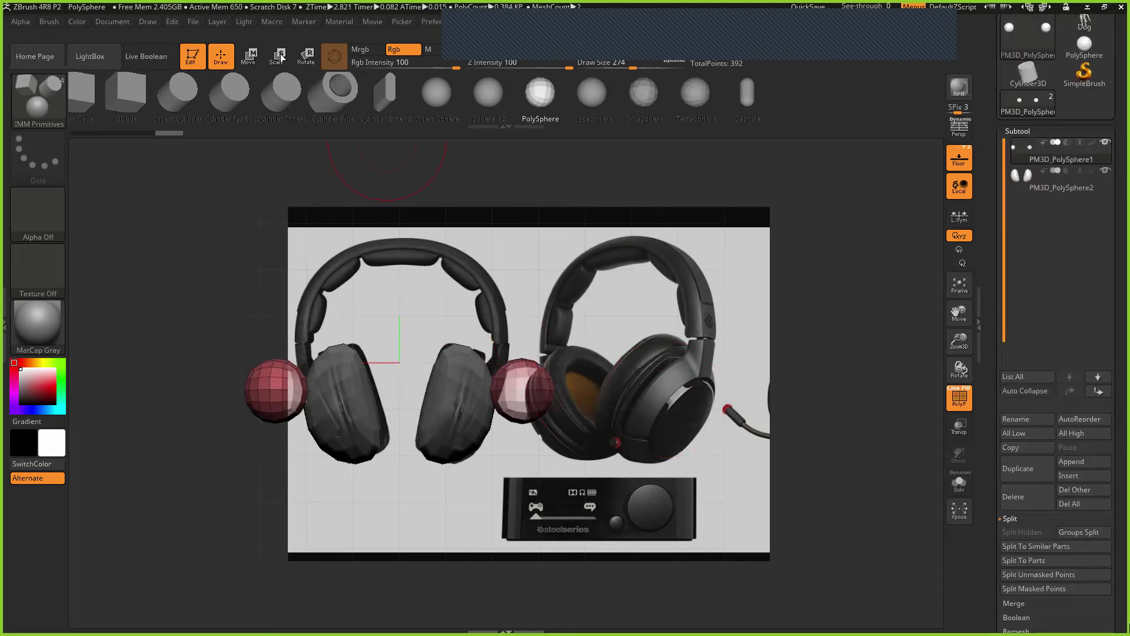
Step: Move the spheres up to the ear cups' upper outer sides and tilt the gizmo to follow the reference headband
click(250, 57)
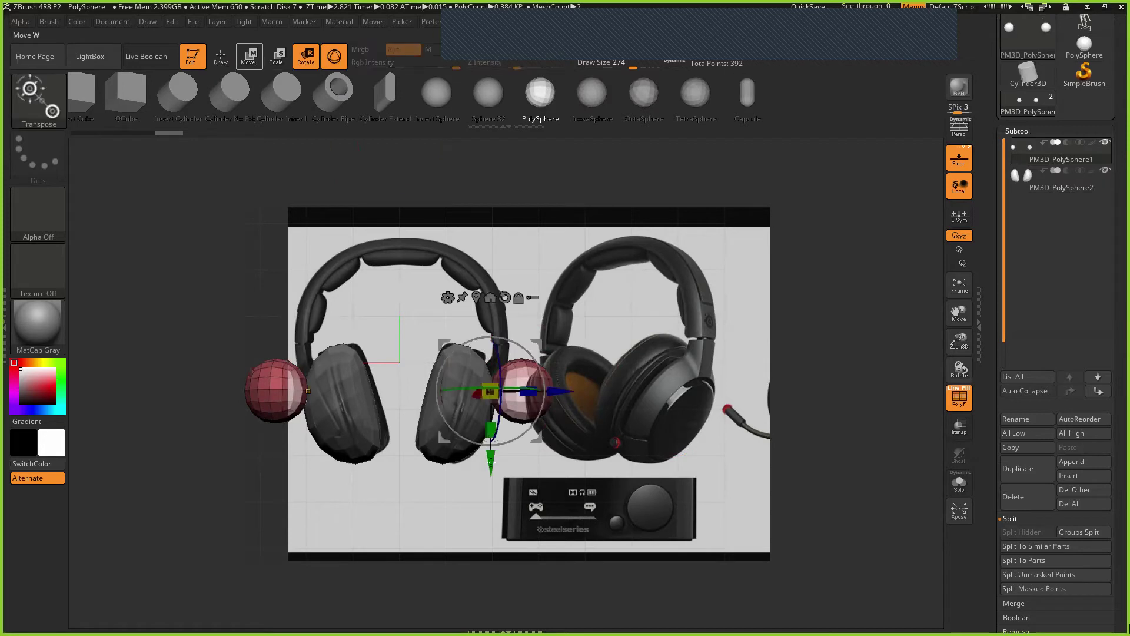
drag(491, 433, 530, 393)
drag(528, 347, 524, 336)
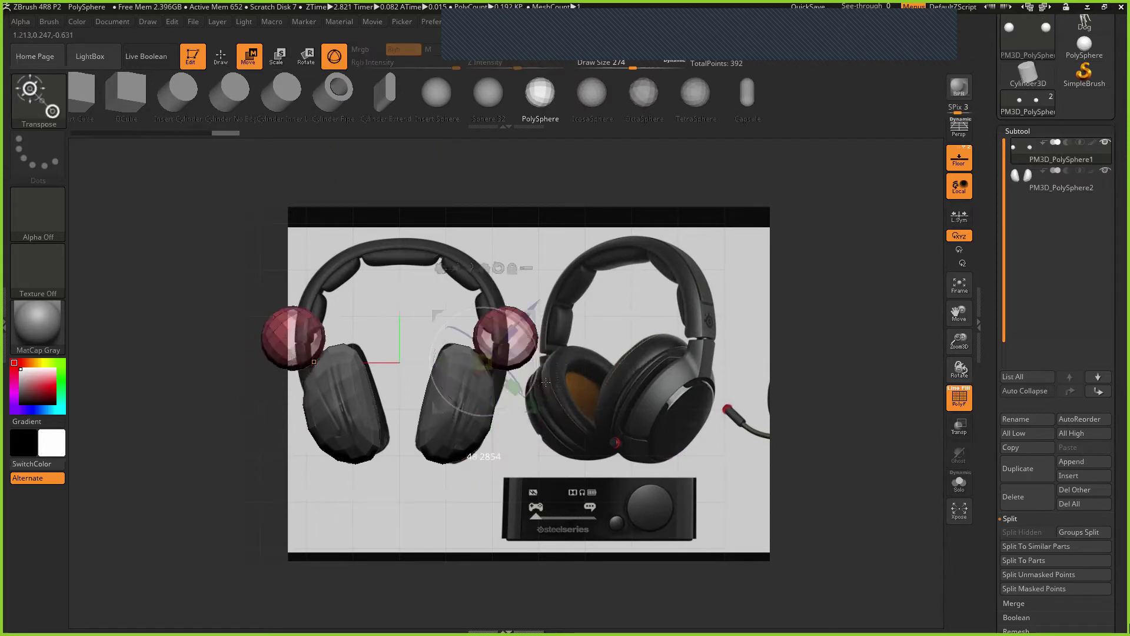
drag(546, 382, 575, 407)
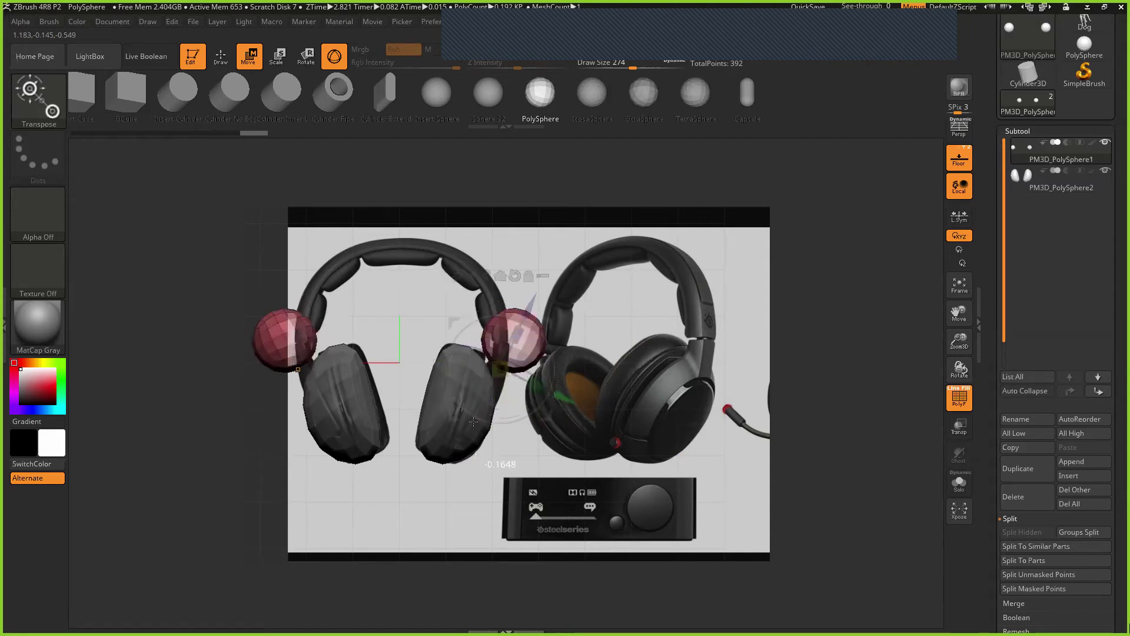
drag(526, 320, 519, 335)
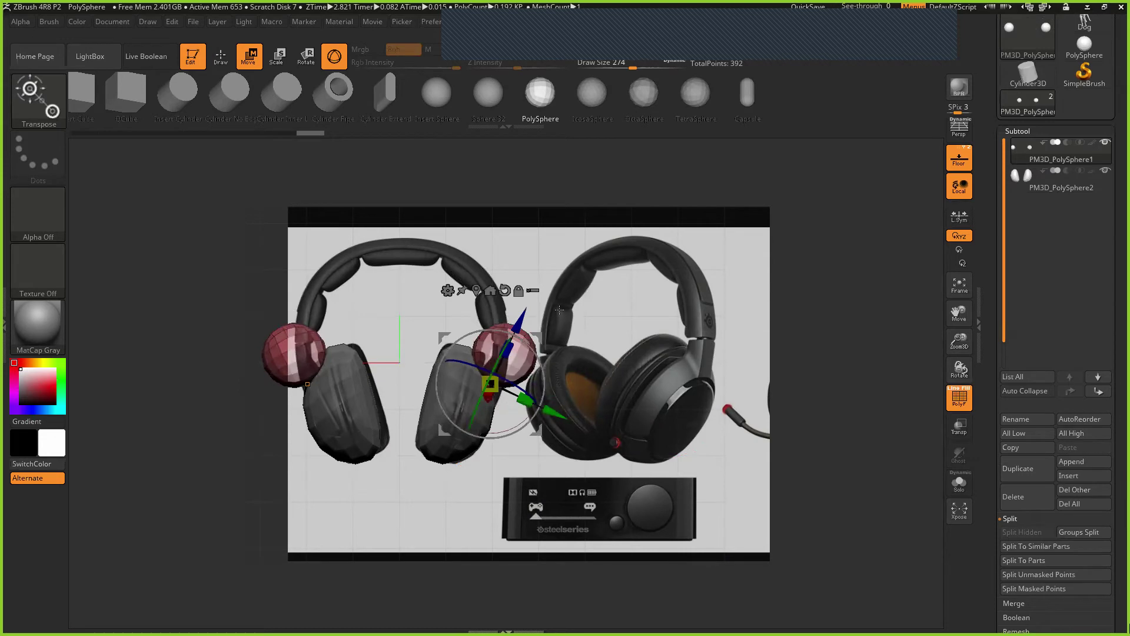
Step: From the side view, center the spheres over the tops of the ear cups, ending in the front view
shift+drag(560, 312, 506, 313)
ctrl+drag(560, 401, 578, 398)
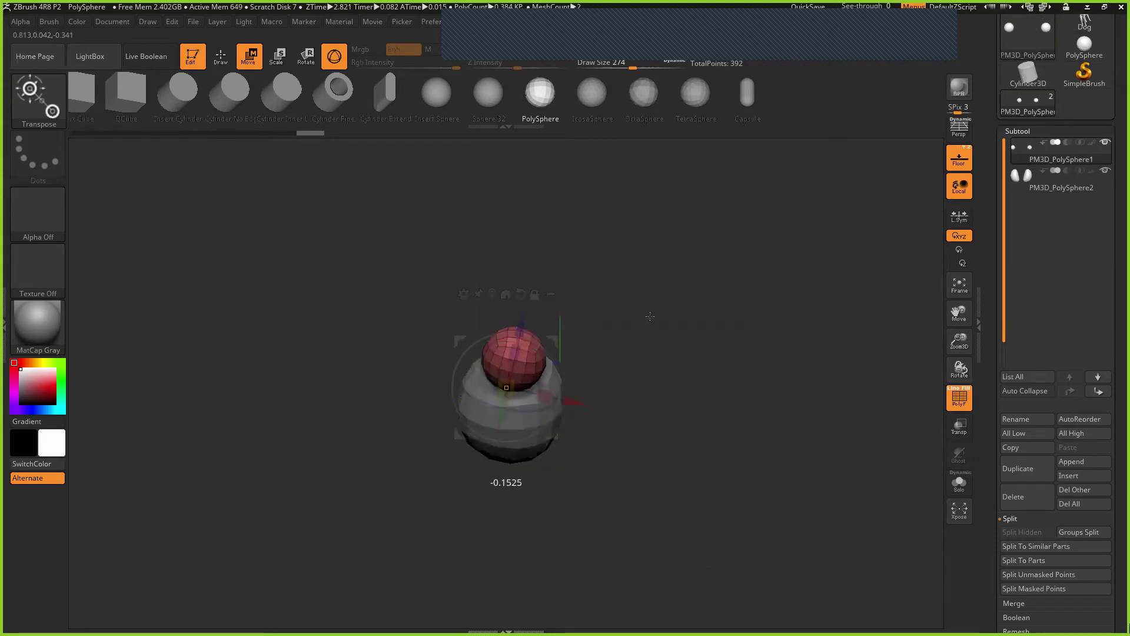
ctrl+drag(650, 316, 653, 318)
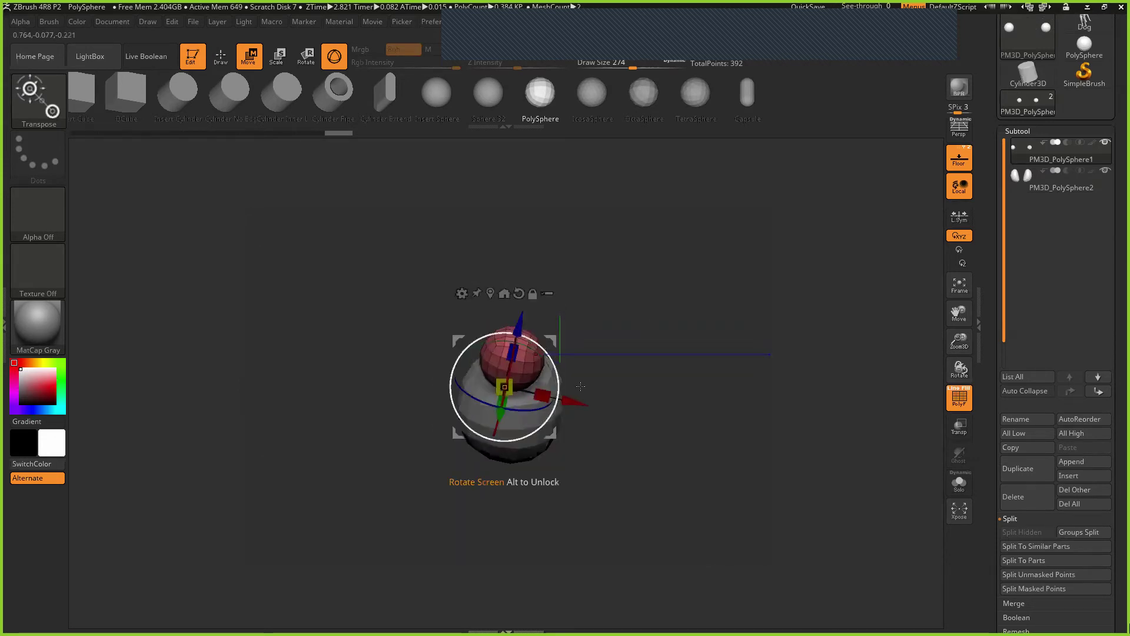
drag(550, 358, 544, 351)
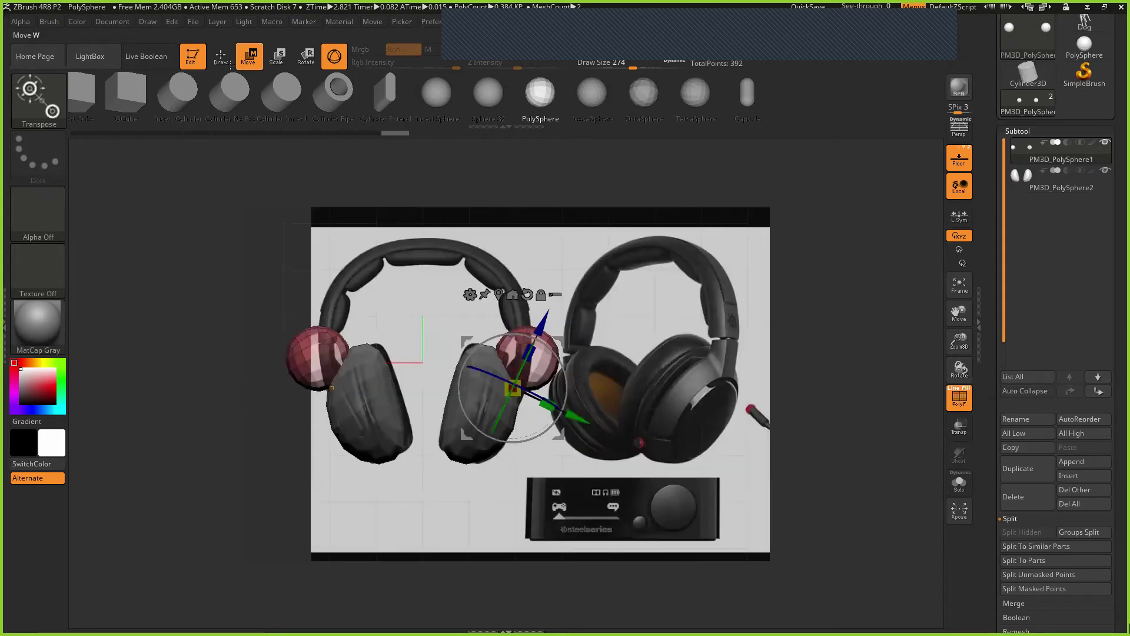
Step: Stretch the spheres upward into elongated side pieces along the reference headband with the Move brush
click(229, 62)
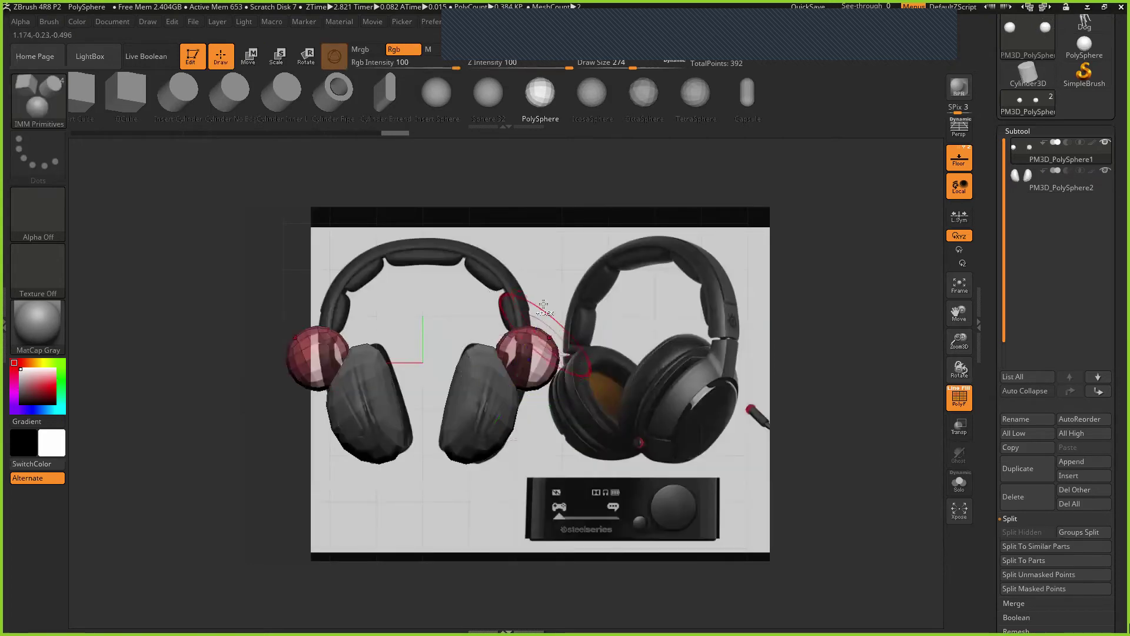
key(ctrl)
click(51, 103)
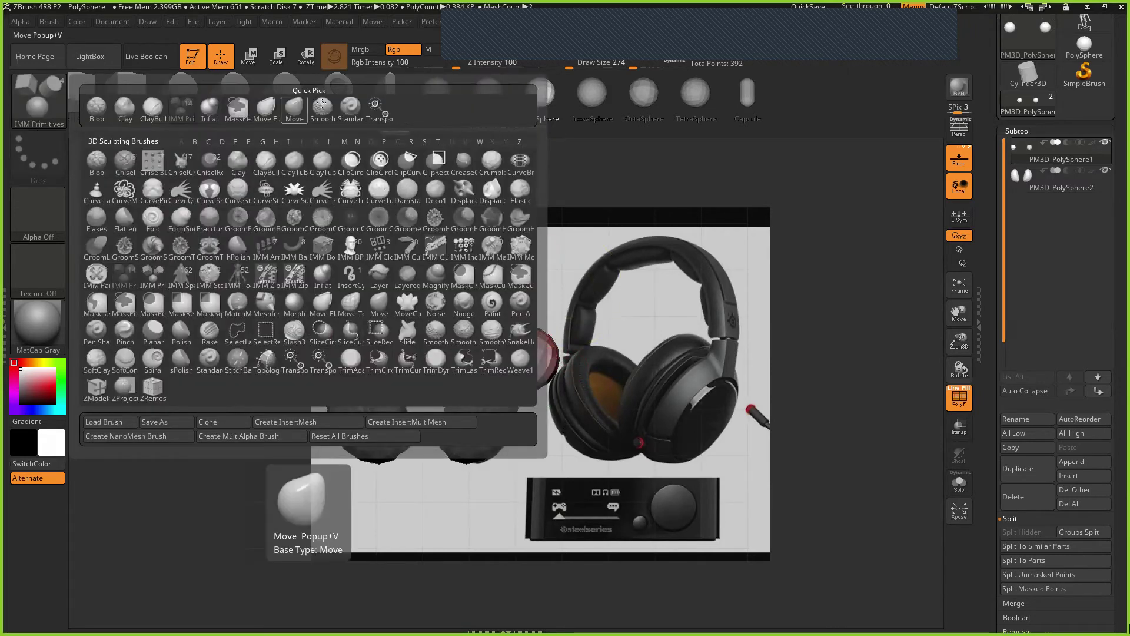
click(300, 103)
drag(523, 253, 524, 251)
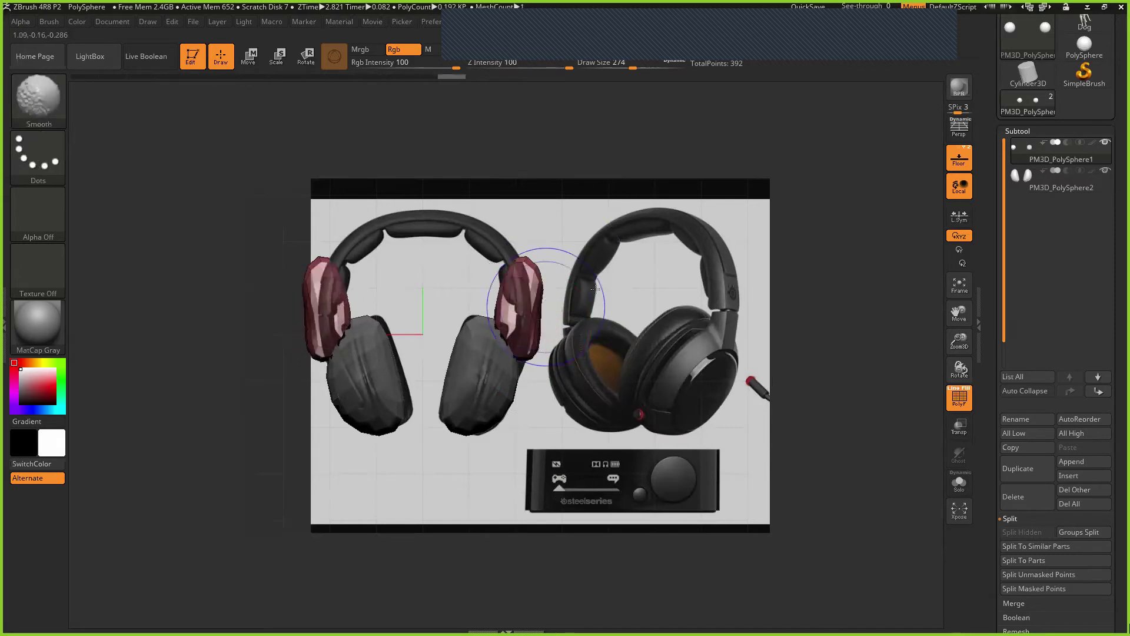
mouse_move(547, 303)
mouse_down()
mouse_move(595, 290)
mouse_move(582, 298)
mouse_move(547, 236)
mouse_up()
Step: Bend the side pieces' upper ends inward along the reference arc and slim them into narrow curved bands
shift+drag(676, 312, 681, 300)
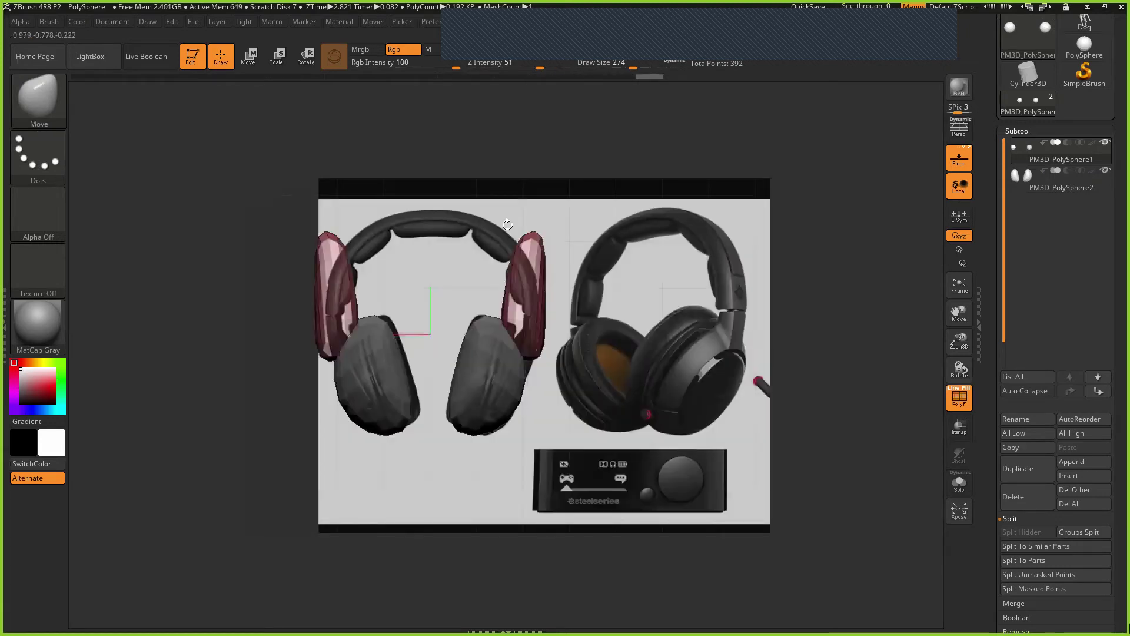
drag(529, 237, 508, 224)
key(shift)
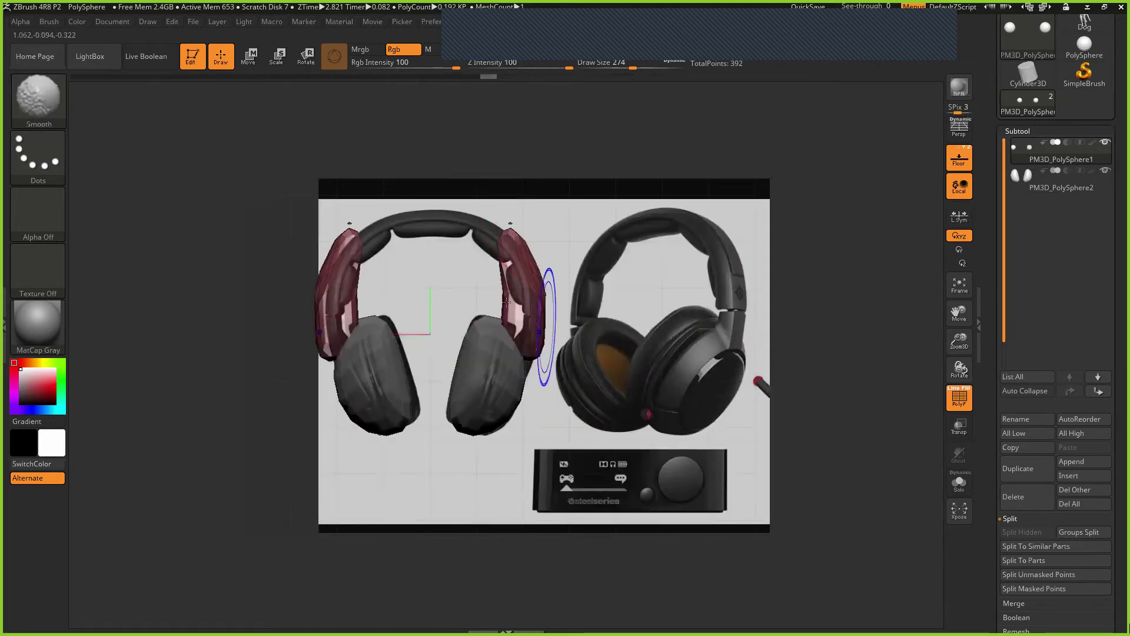
mouse_move(511, 335)
mouse_down()
mouse_move(541, 297)
mouse_move(508, 291)
mouse_up()
drag(648, 315, 593, 317)
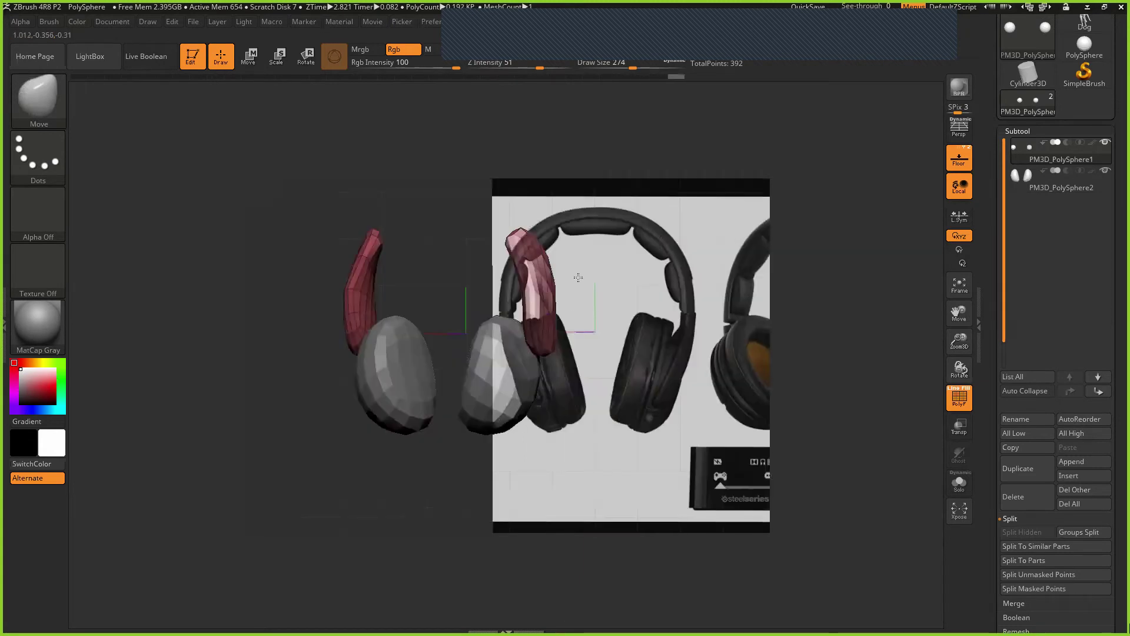
drag(578, 278, 577, 261)
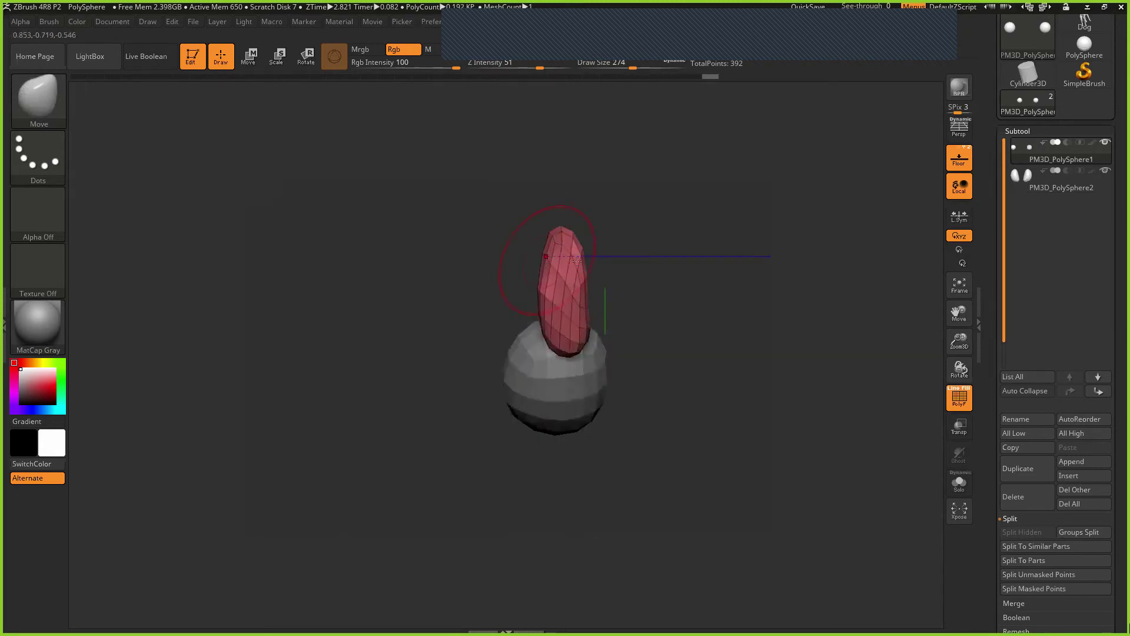
Step: Smooth the side pieces' lower ends and adjust their upper tips to the reference arc, checking the side view
shift+drag(690, 306, 609, 313)
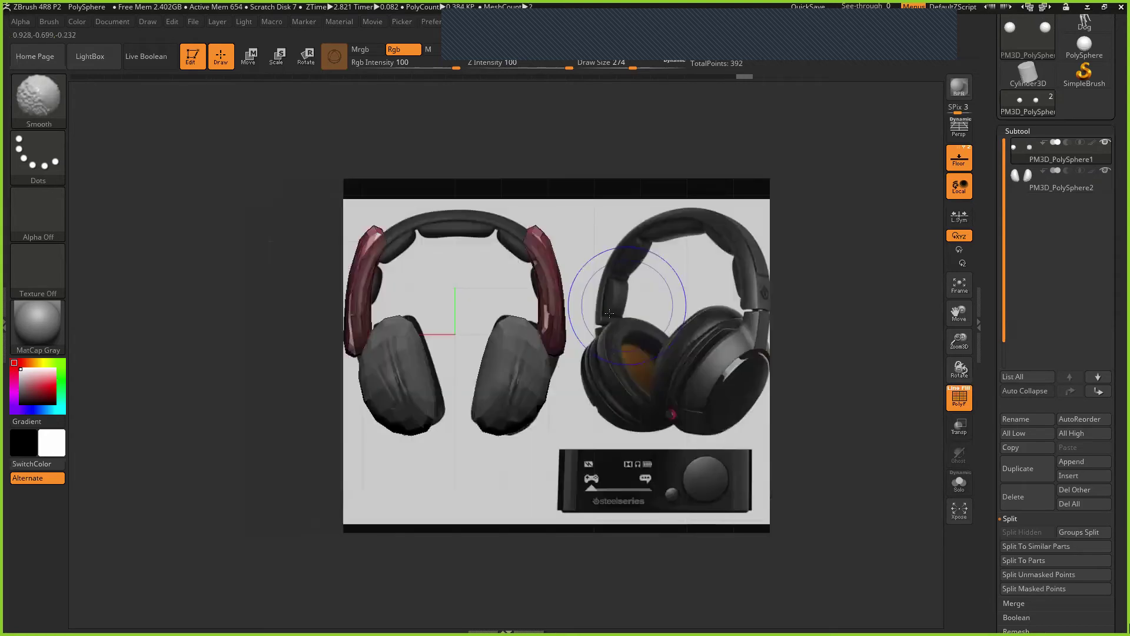
shift+click(553, 360)
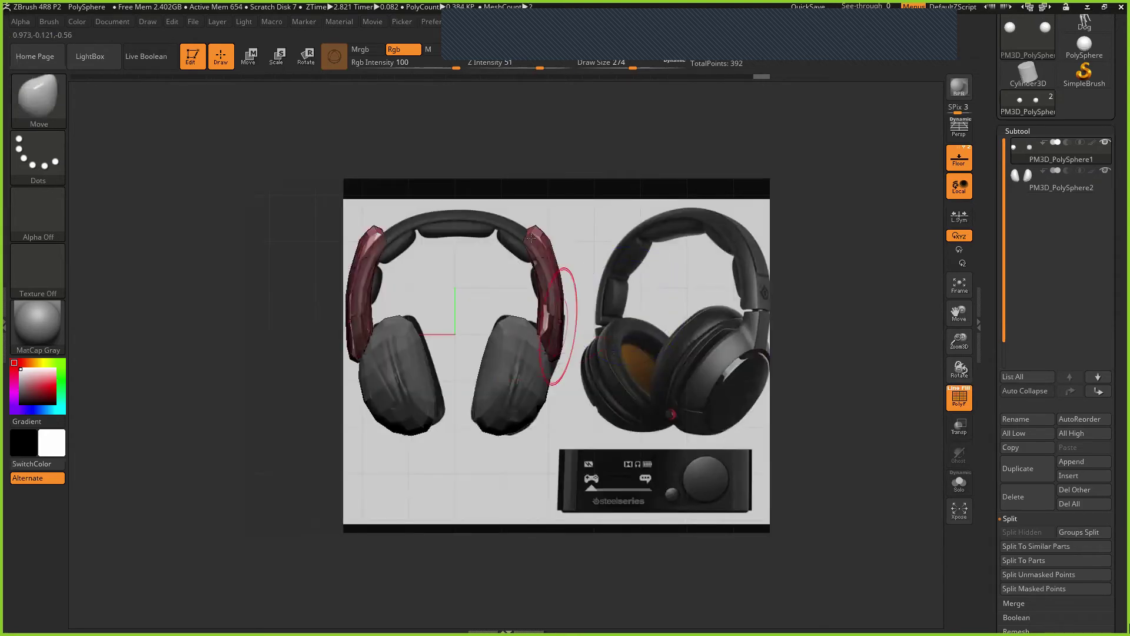
drag(534, 232, 527, 231)
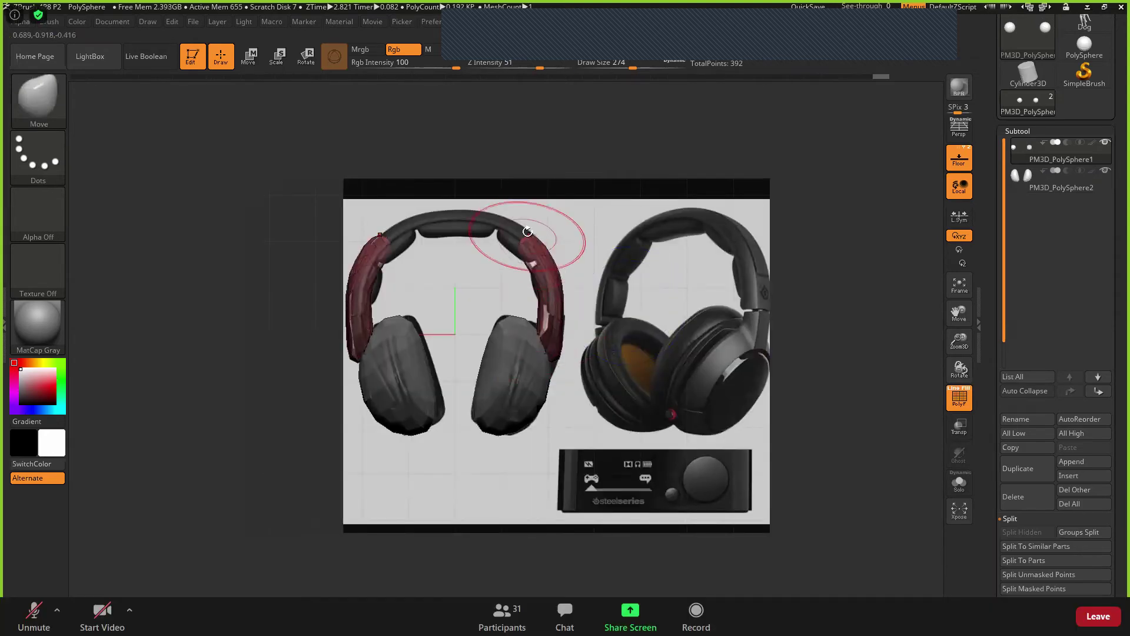
shift+drag(597, 300, 540, 255)
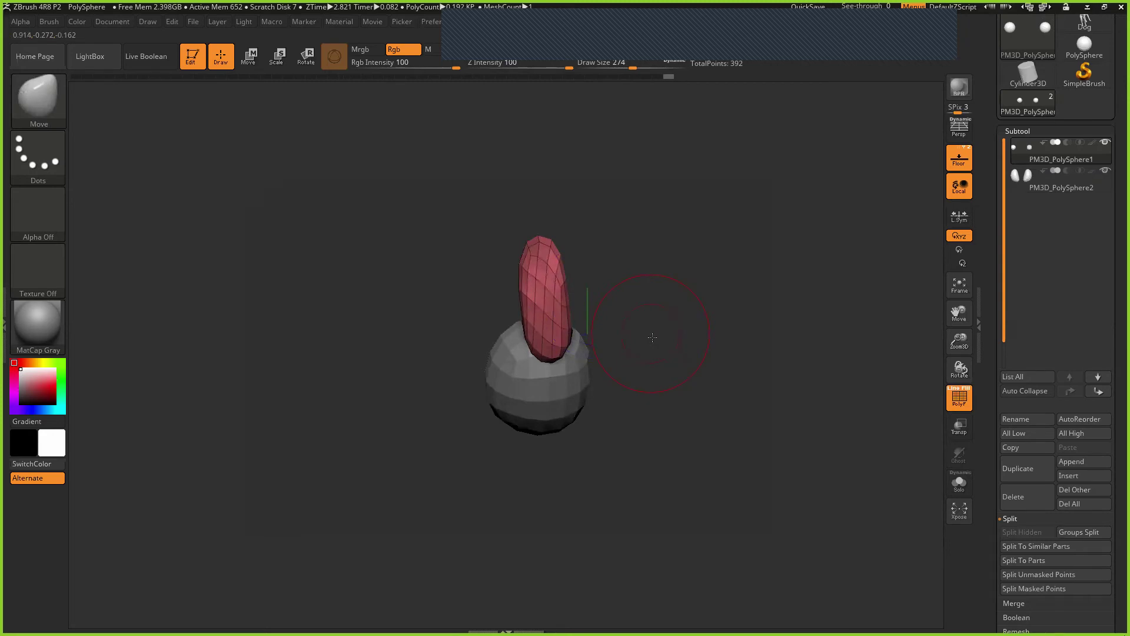
shift+drag(652, 337, 708, 332)
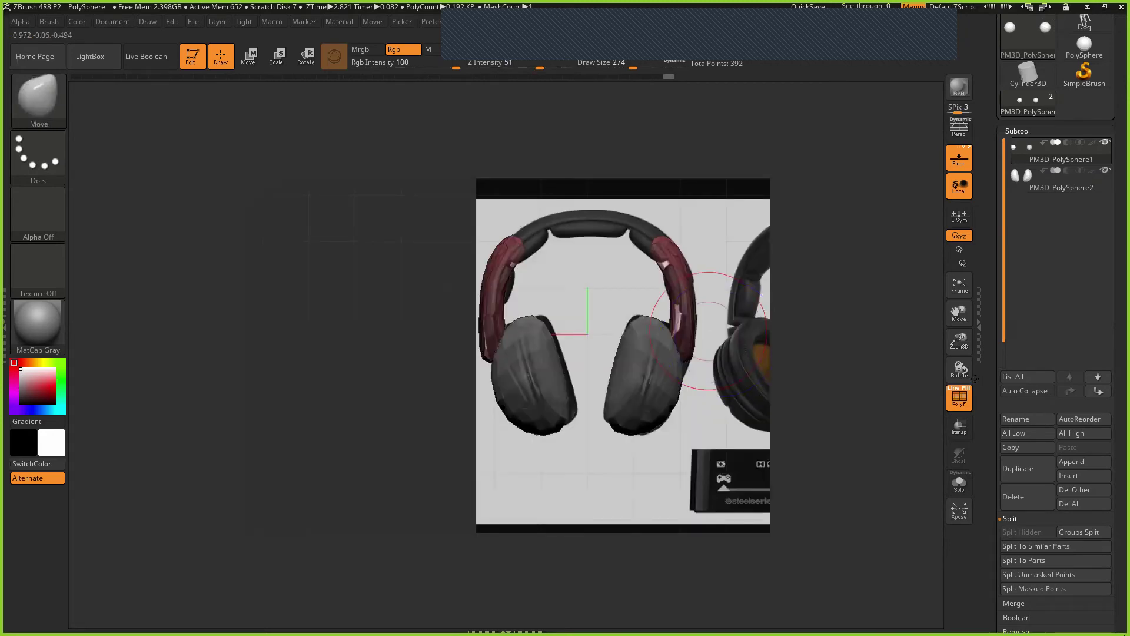
key(shift)
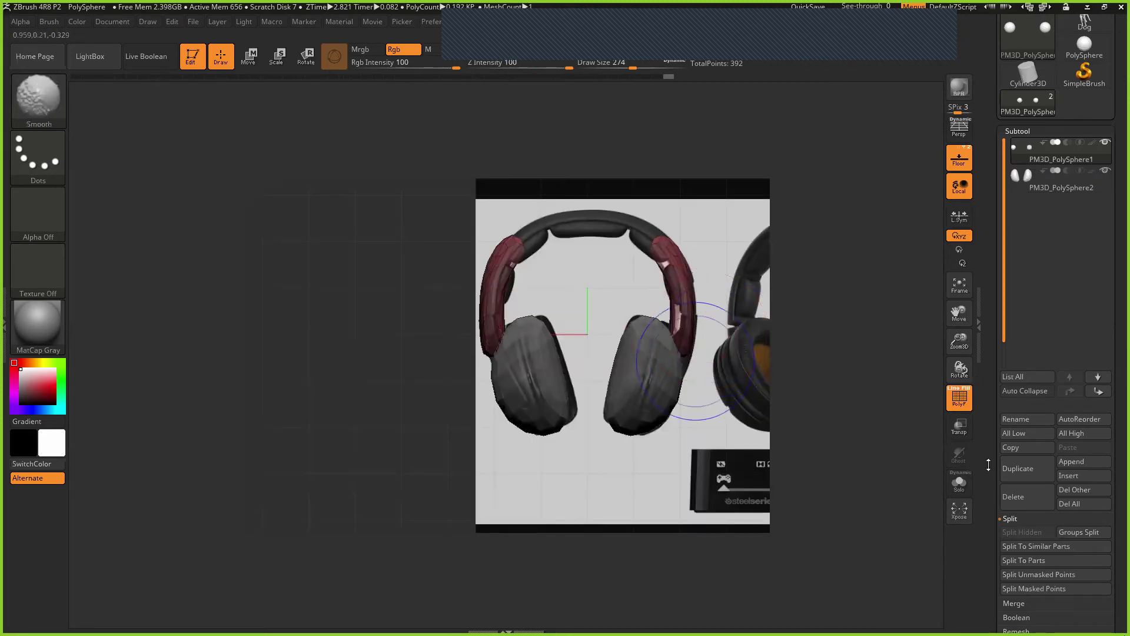
Step: Bring up the geometry and topology modification options for the side-piece subtool
scroll(989, 465, down, 3)
scroll(999, 489, down, 1)
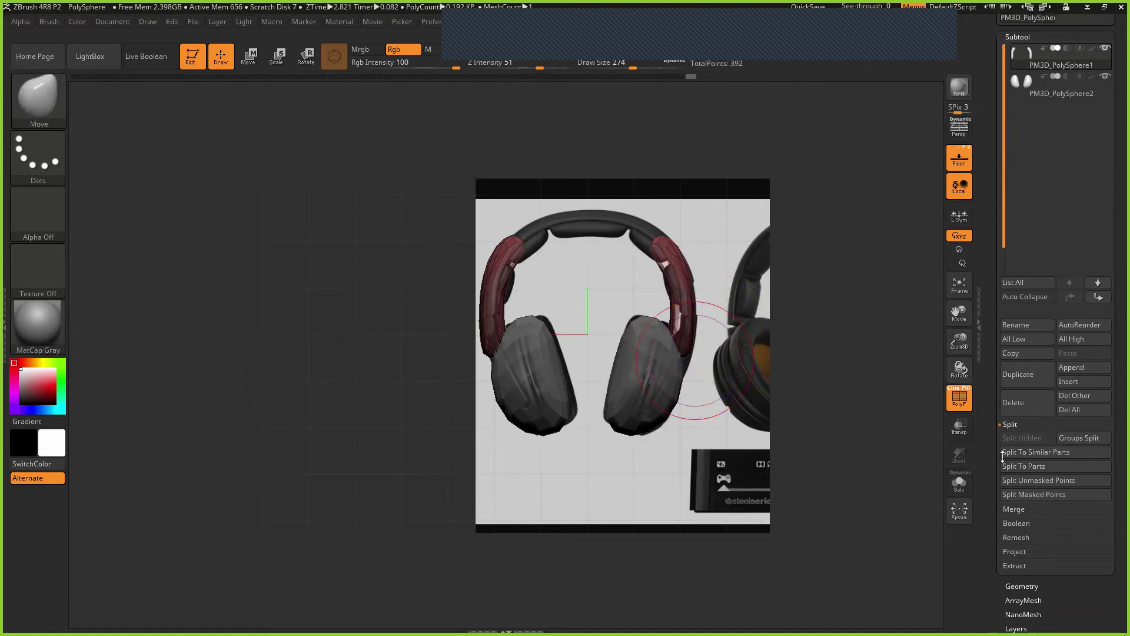
scroll(1003, 456, down, 3)
click(1027, 494)
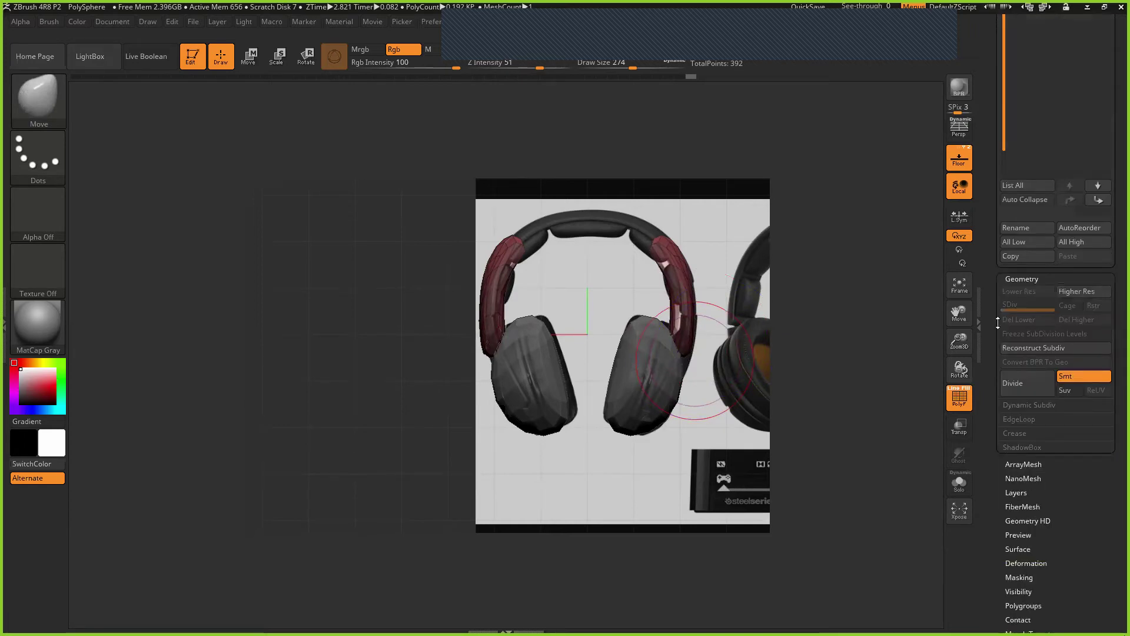
drag(998, 323, 1054, 245)
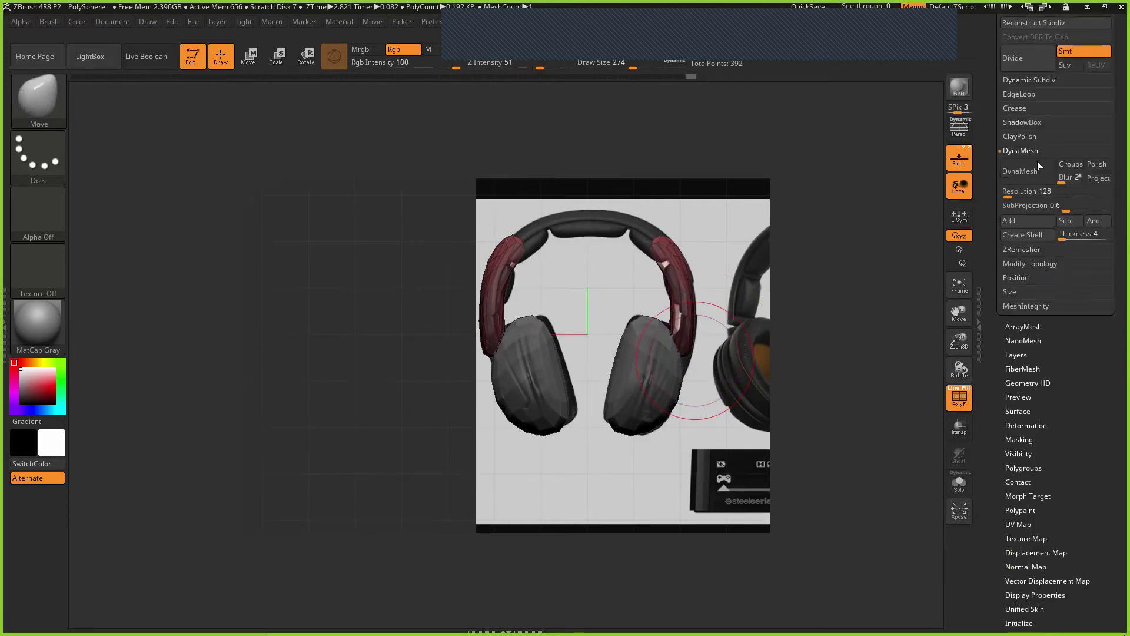
click(1030, 264)
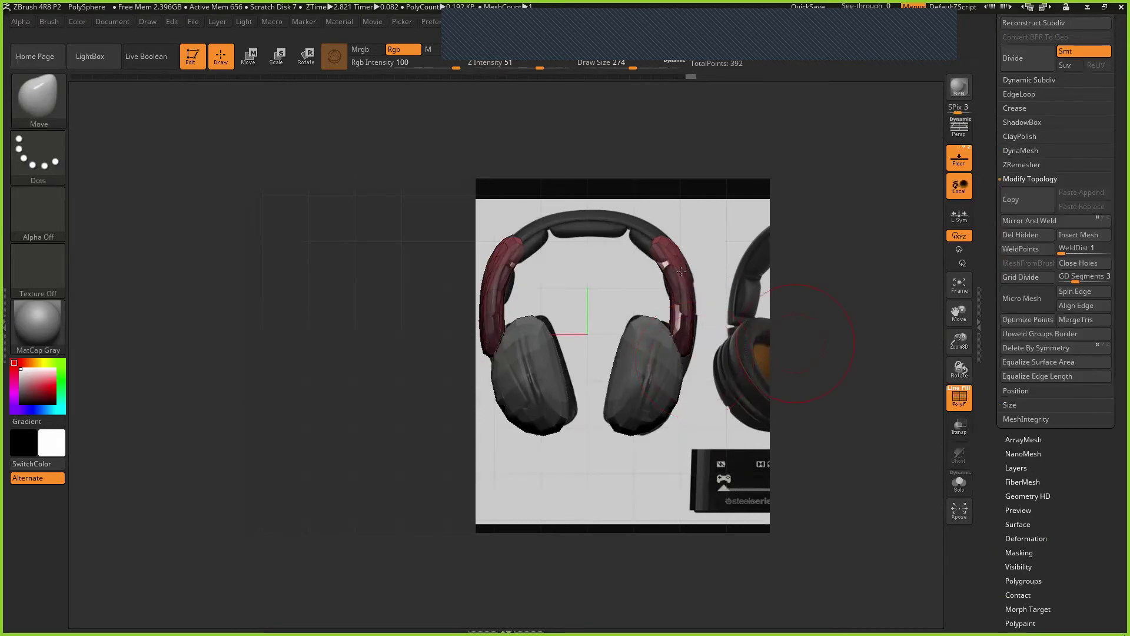
Step: From the side view, adjust the side pieces' upper ends with the Move brush and smooth them
mouse_move(812, 344)
mouse_down()
mouse_move(697, 286)
mouse_move(675, 254)
mouse_up()
drag(744, 264, 697, 320)
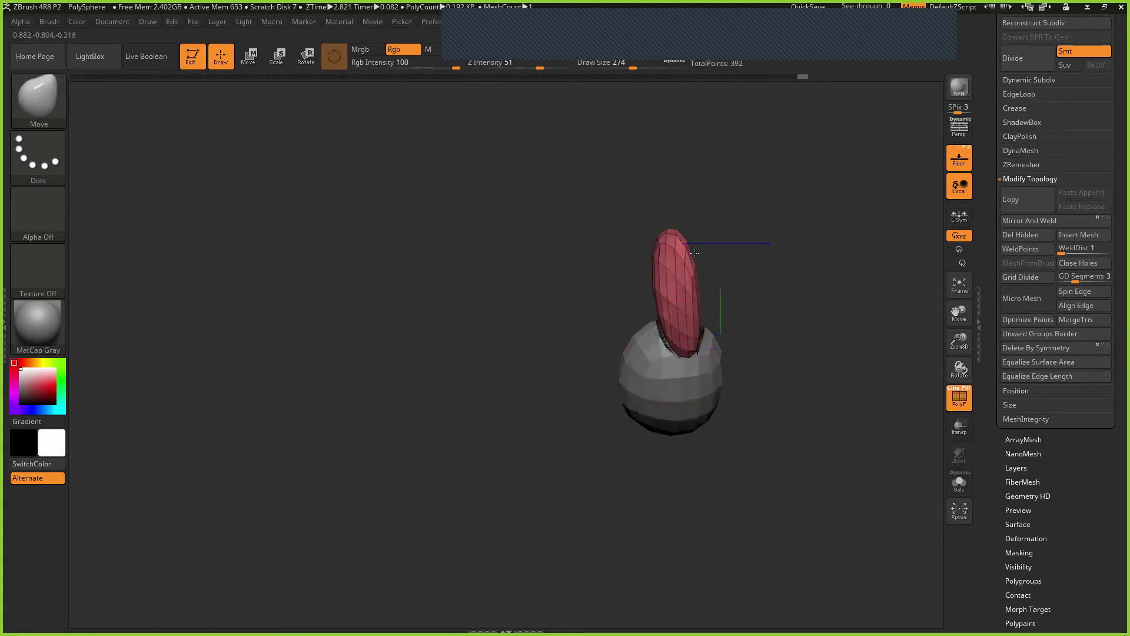
mouse_move(691, 258)
mouse_down()
mouse_move(717, 233)
mouse_move(665, 243)
mouse_up()
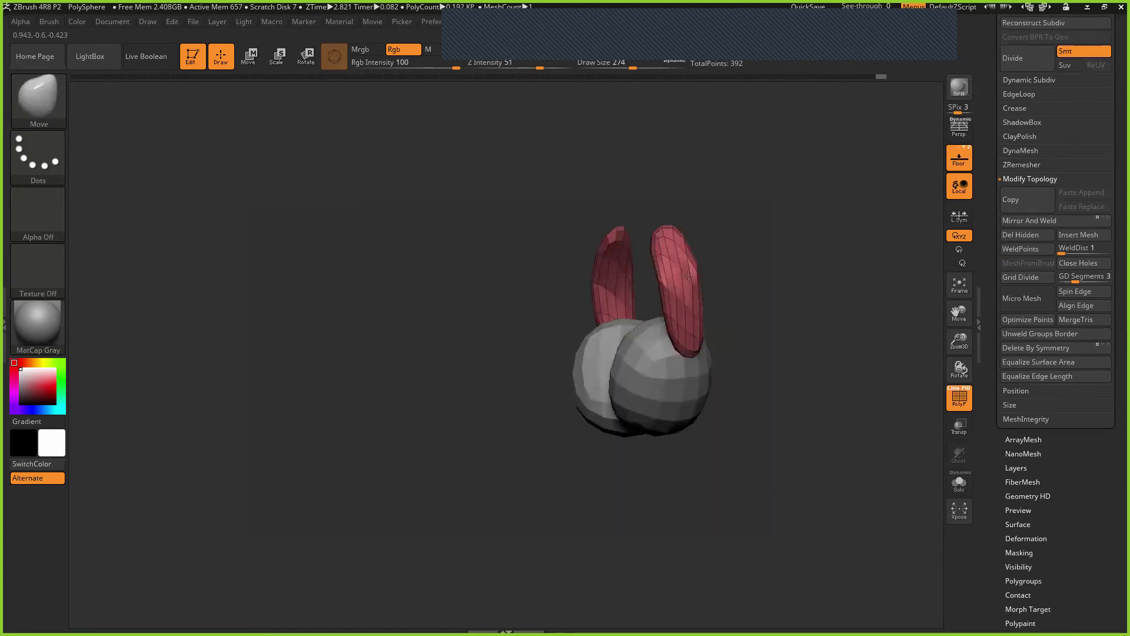
shift+drag(688, 276, 709, 272)
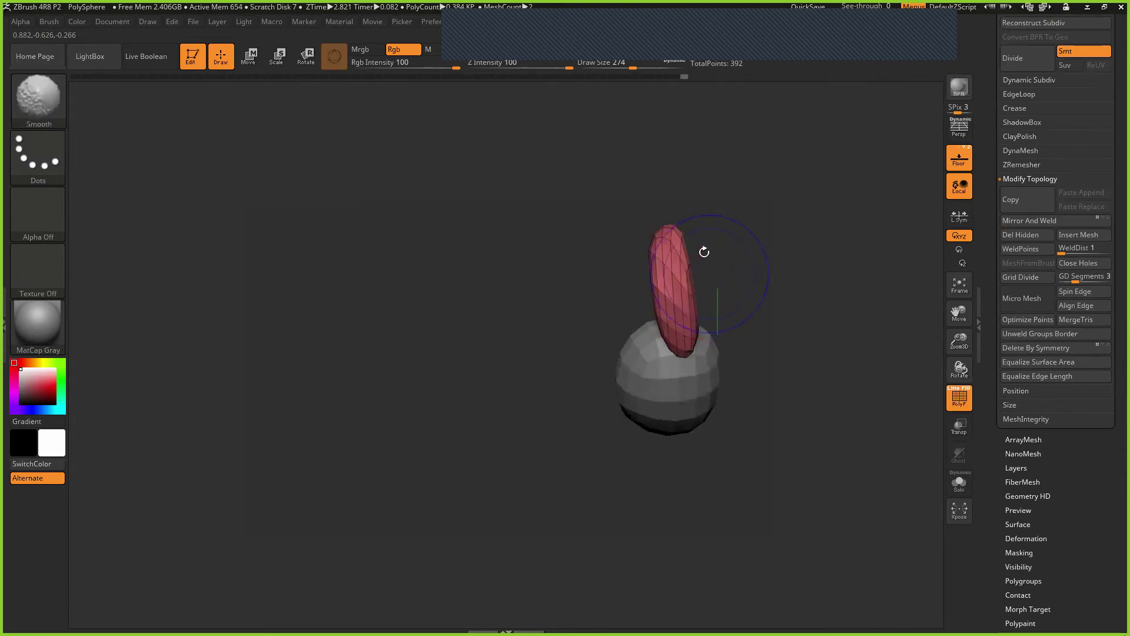
Step: Remesh the side pieces with DynaMesh at a resolution of 80
click(1026, 237)
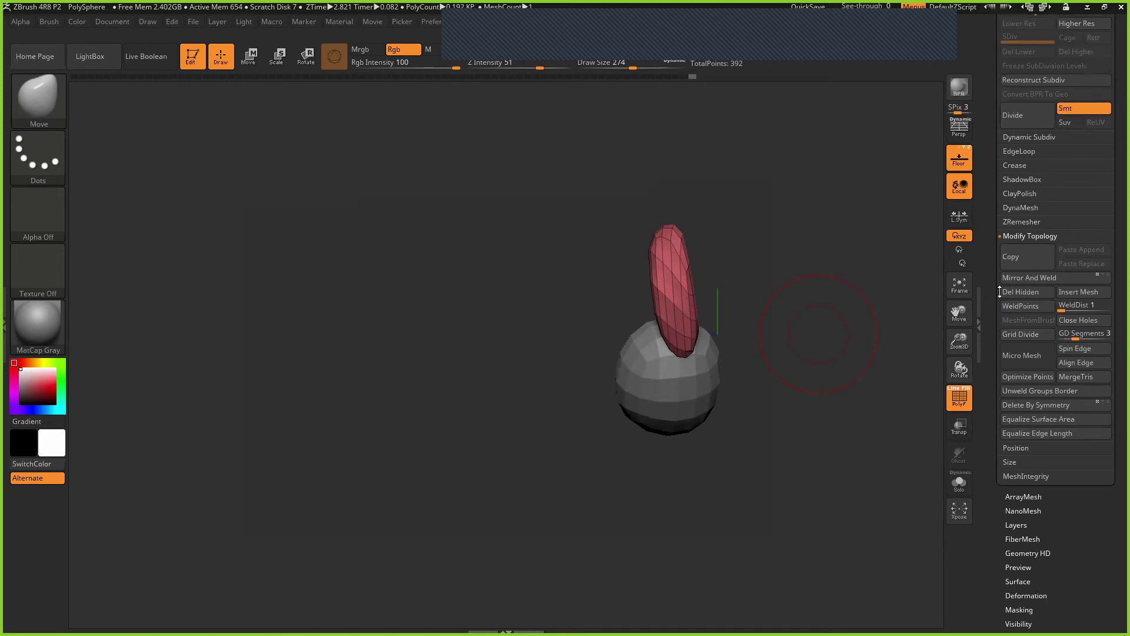
scroll(999, 292, up, 1)
click(1023, 180)
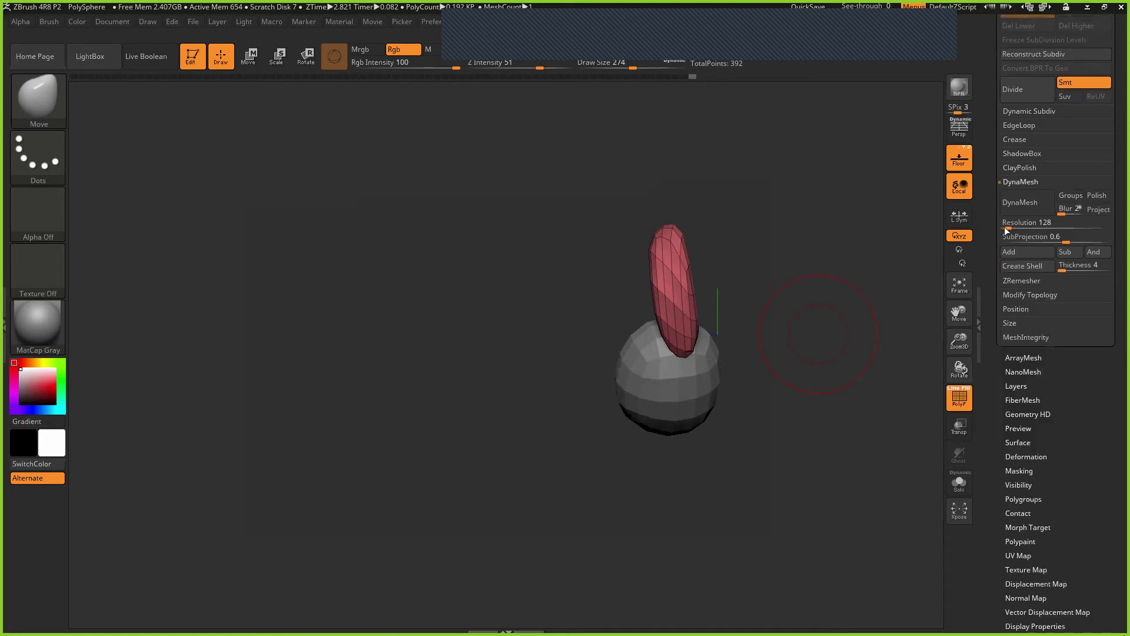
click(1028, 252)
text(80)
key(Return)
click(1027, 202)
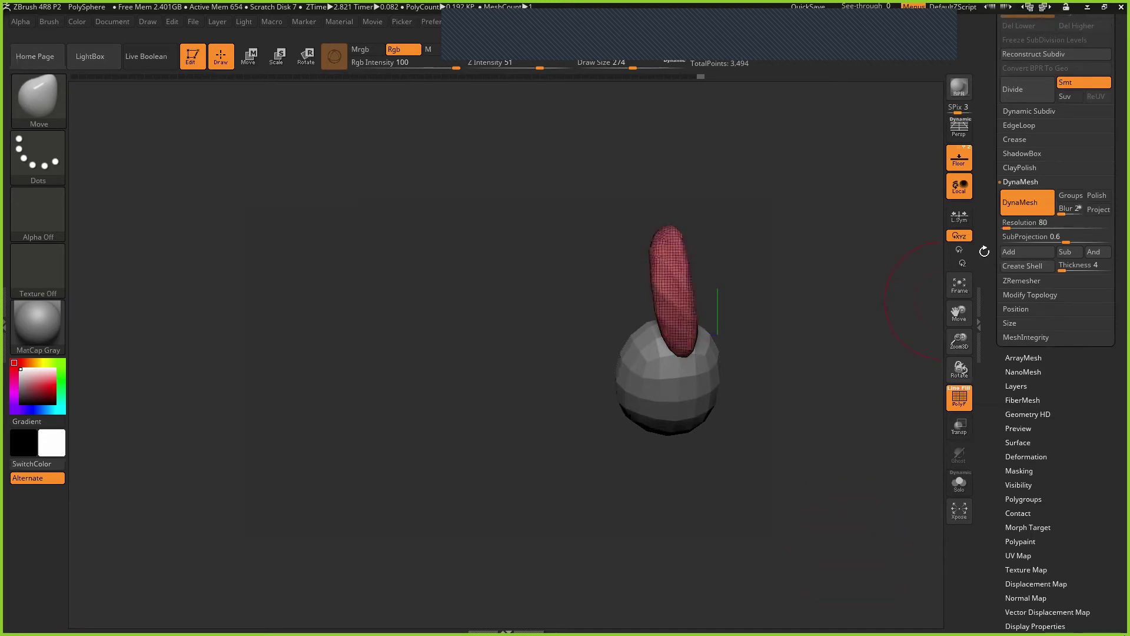
Step: Smooth the remeshed side pieces and return to the front view
shift+drag(806, 313, 759, 312)
key(shift)
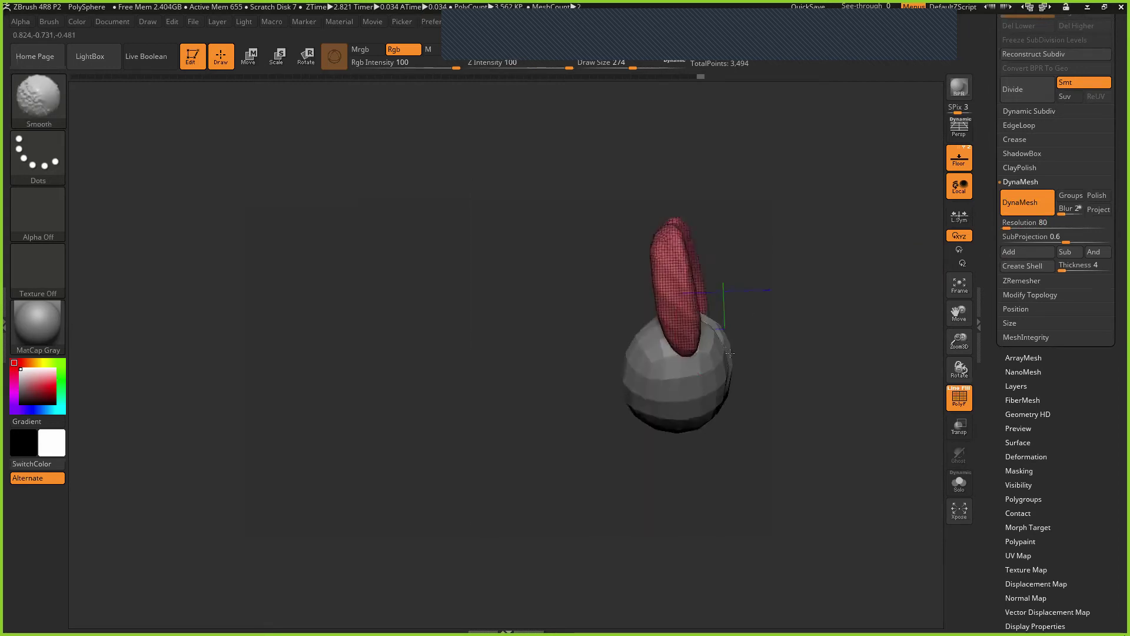
shift+drag(835, 303, 835, 301)
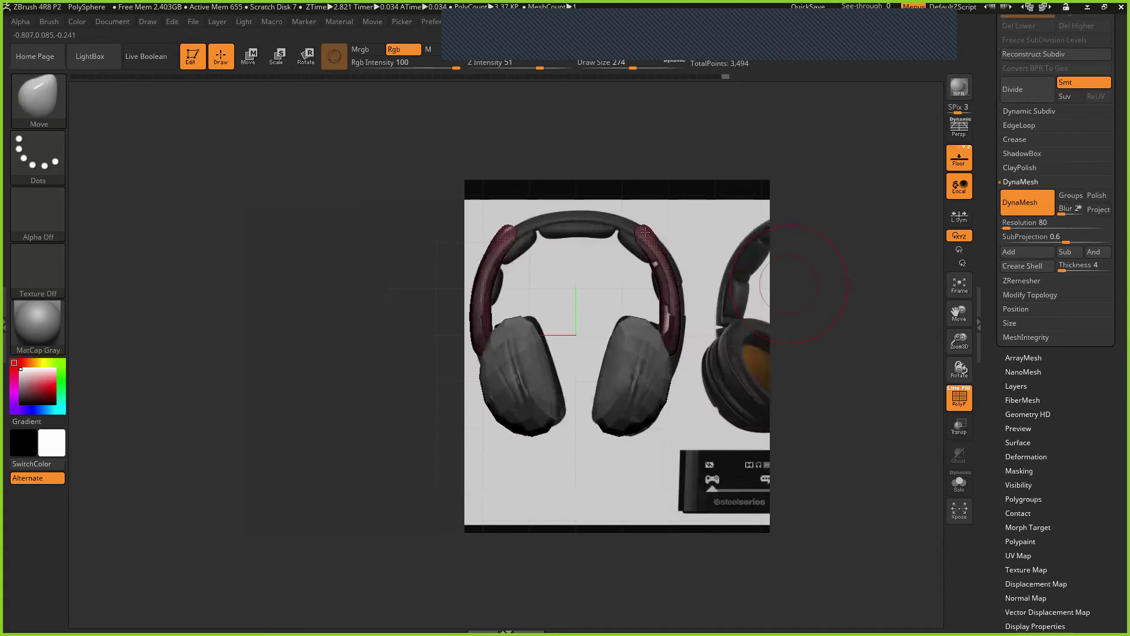
Step: Extend the side pieces' upper ends inward along the reference headband arc
mouse_move(643, 228)
mouse_down()
mouse_move(618, 227)
mouse_move(614, 208)
mouse_up()
key(ctrl)
key(ctrl+z)
mouse_move(744, 248)
mouse_down()
mouse_move(736, 268)
mouse_move(744, 256)
mouse_up()
ctrl+drag(600, 202, 642, 251)
key(ctrl+i)
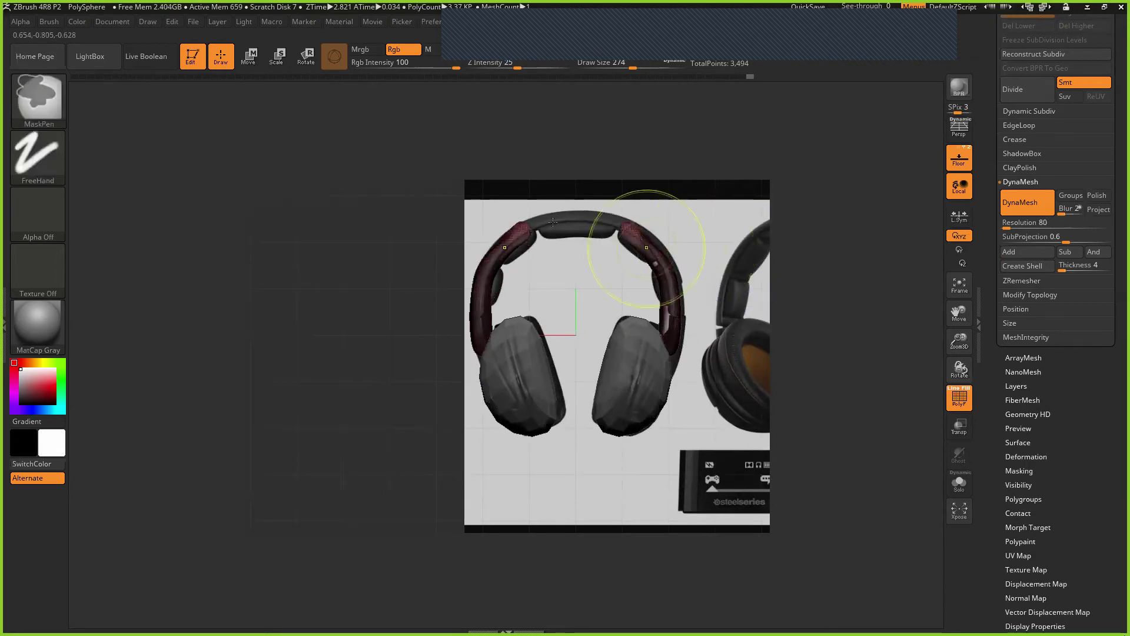
Step: Pull the upper ends close together at the headband's top center and update the DynaMesh, ending in the front view
drag(525, 231, 616, 226)
key(ctrl+z)
mouse_move(822, 302)
ctrl+mouse_down()
mouse_move(833, 304)
mouse_move(845, 365)
mouse_move(800, 318)
mouse_move(618, 187)
mouse_move(595, 207)
ctrl+mouse_up()
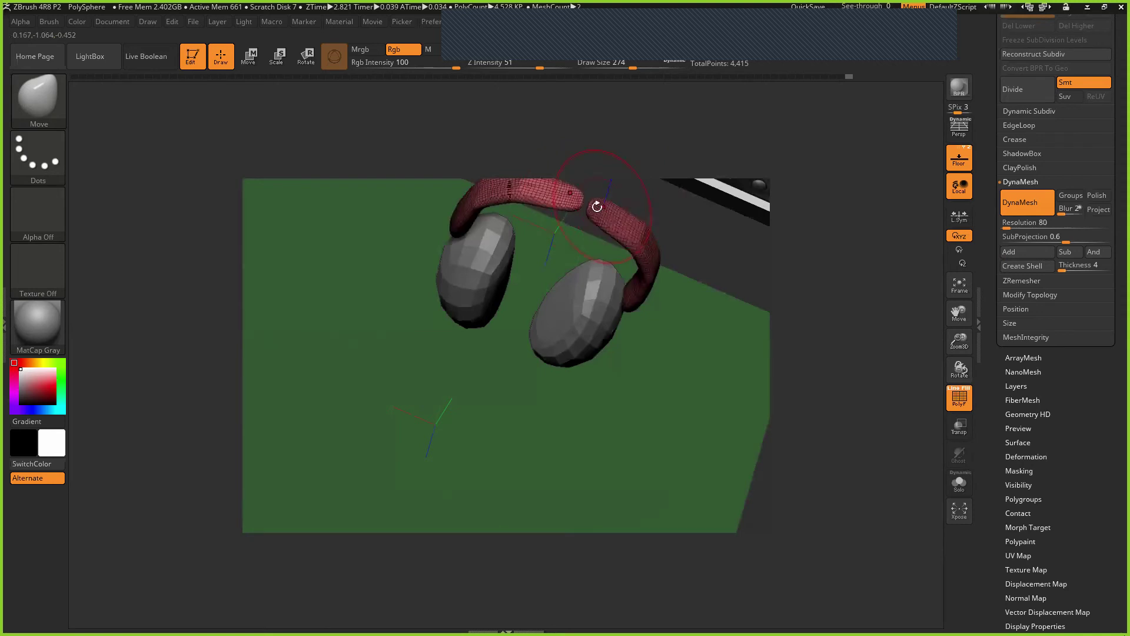
shift+click(596, 207)
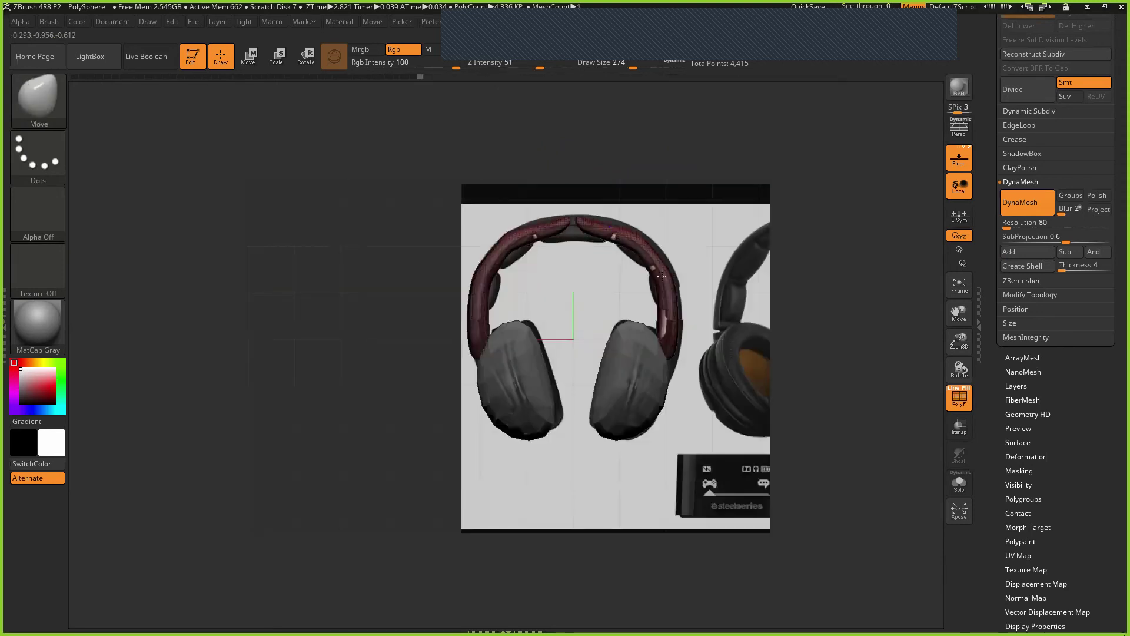
Step: Thicken the outer sides of the headband with the Inflat brush and enlarge the front view
click(38, 102)
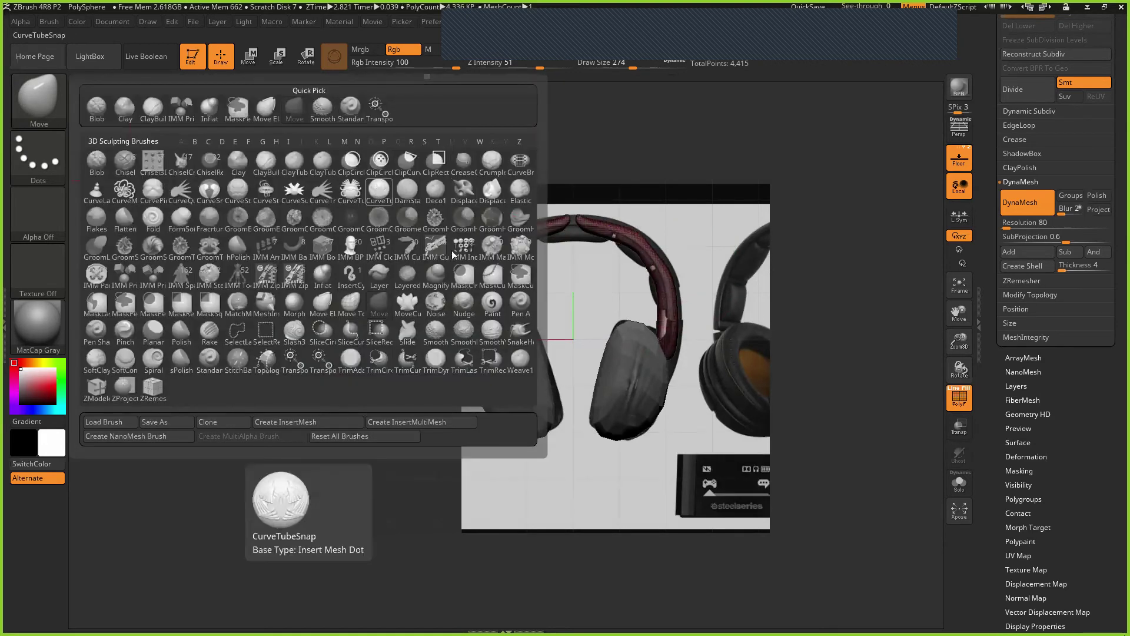
key(i)
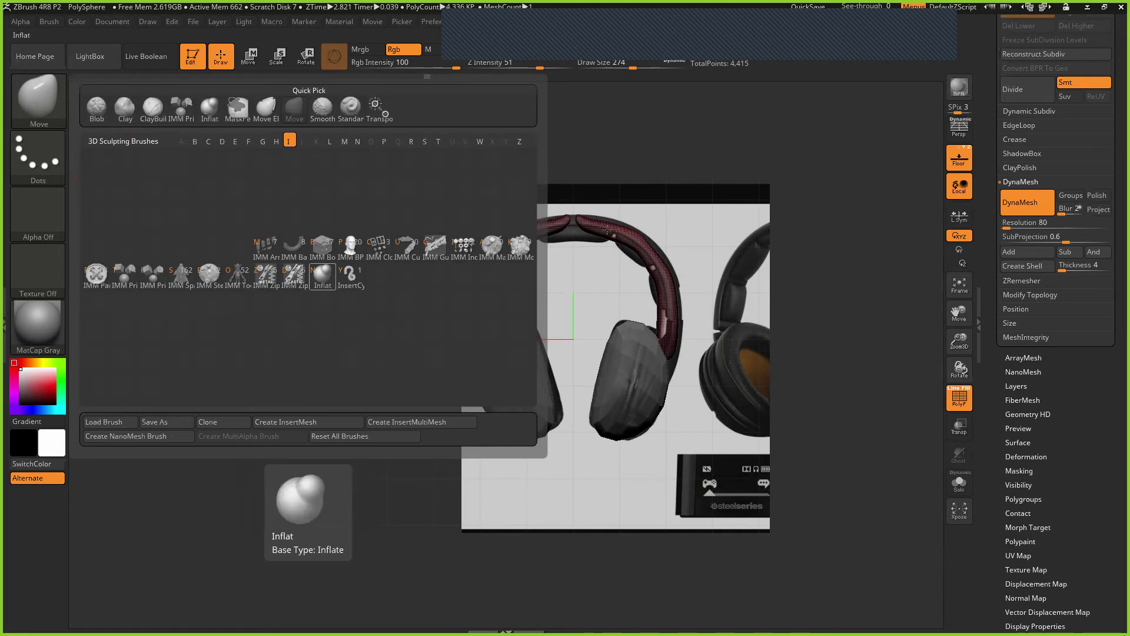
click(323, 277)
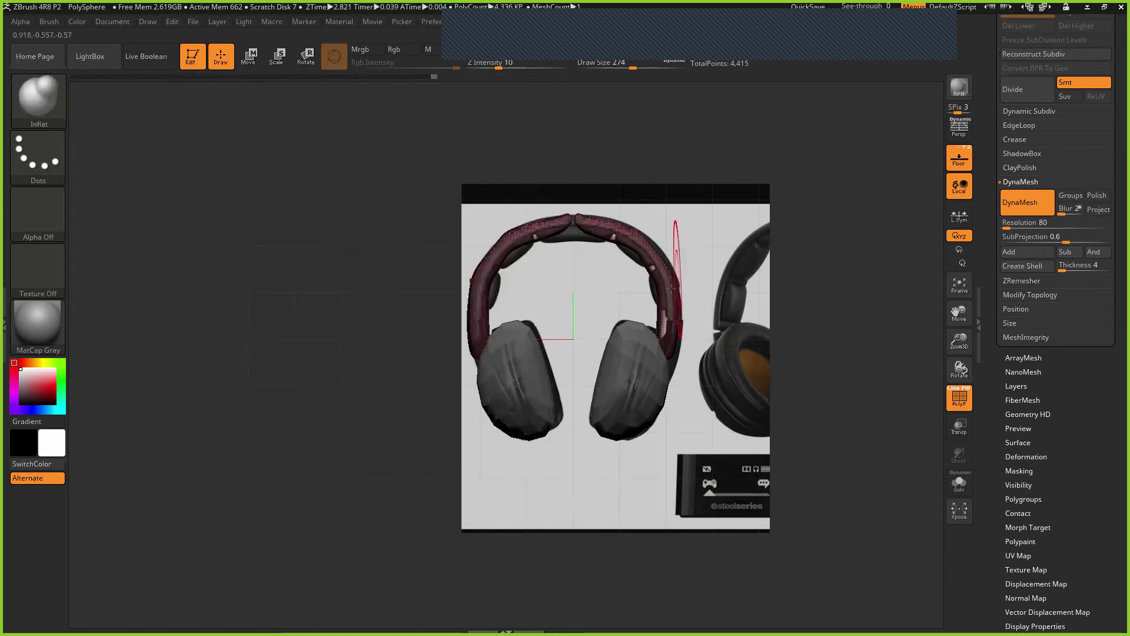
drag(671, 288, 675, 303)
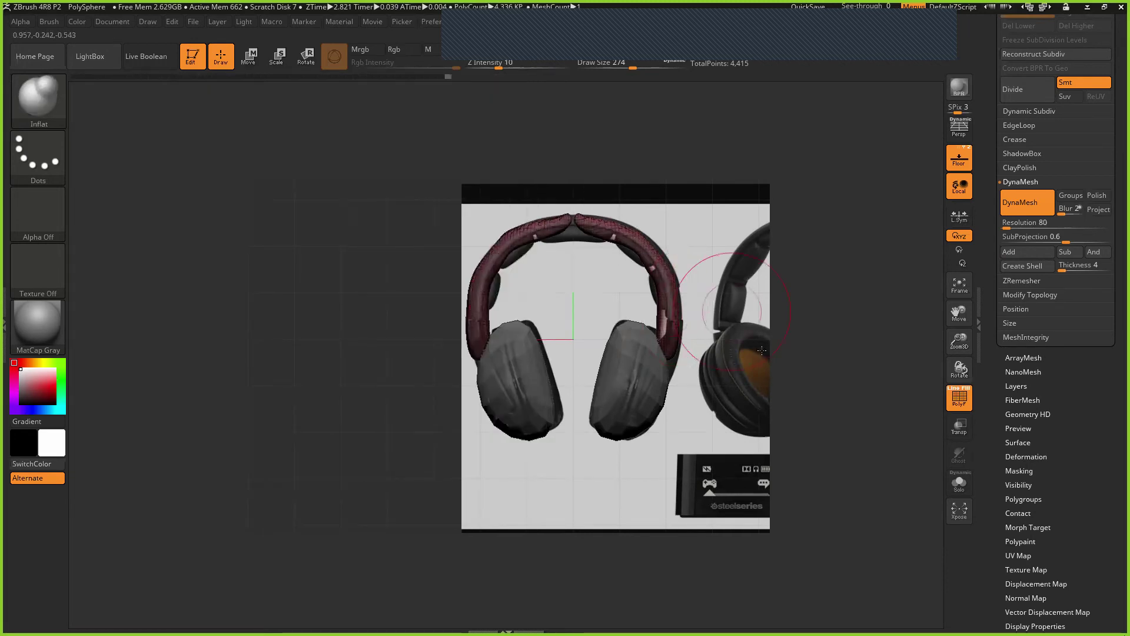
mouse_move(762, 350)
alt+mouse_down()
mouse_move(741, 389)
mouse_move(787, 424)
mouse_move(731, 444)
mouse_move(728, 420)
alt+mouse_up()
key(shift)
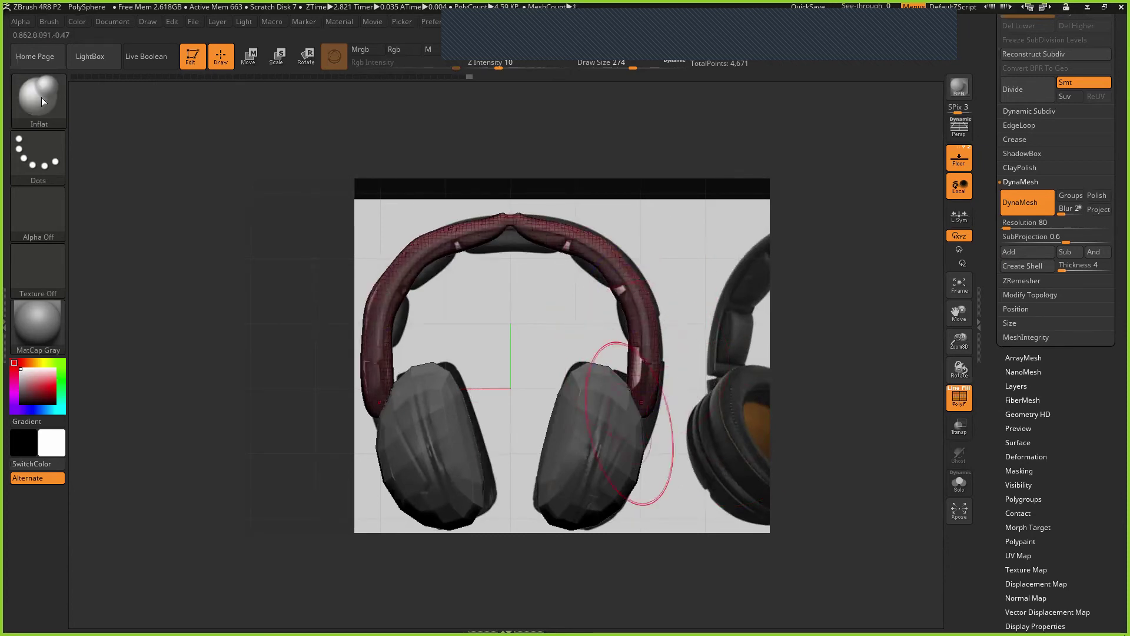
Step: Even out the join at the headband's top center with the Move and Smooth brushes at draw size 108, then update the DynaMesh
key(b)
key(m)
key(v)
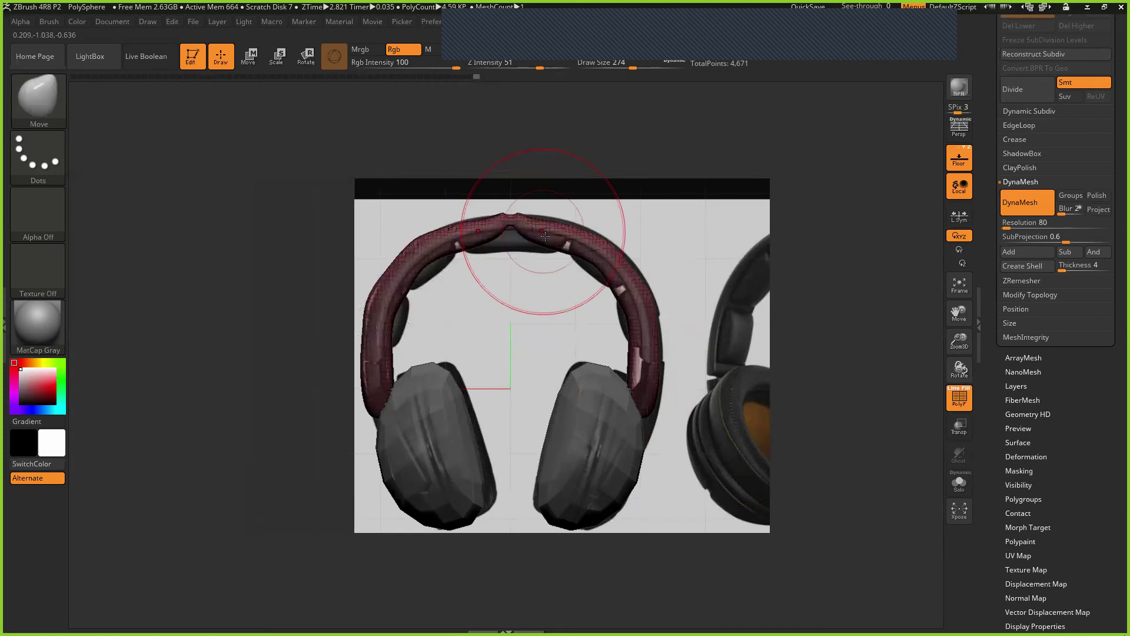
key(ctrl+z)
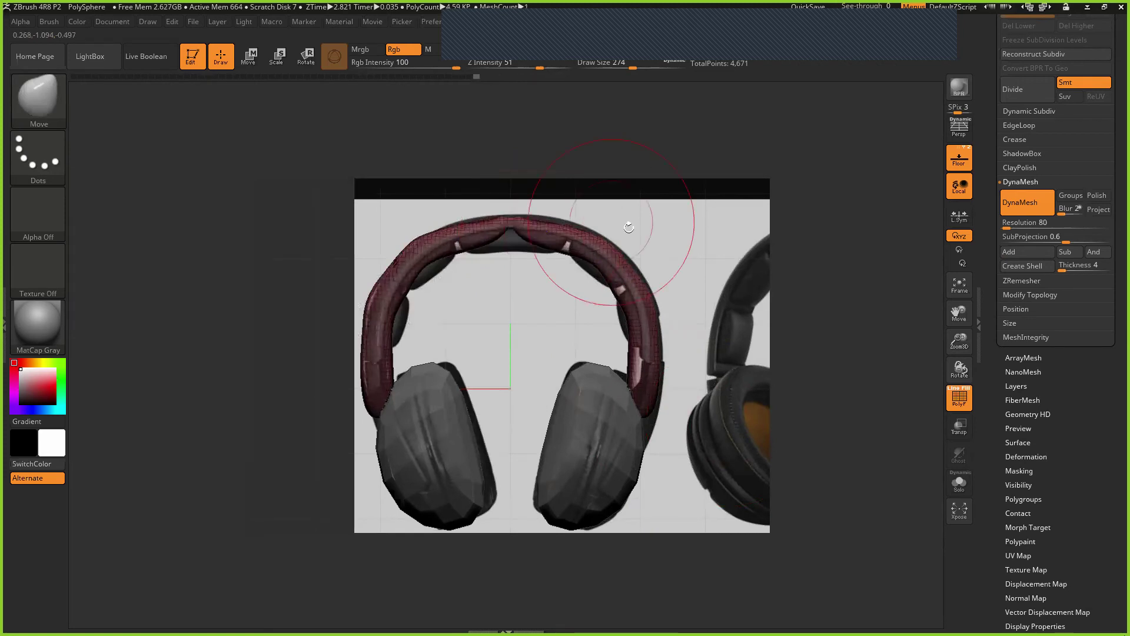
key(bracketleft)
key(shift)
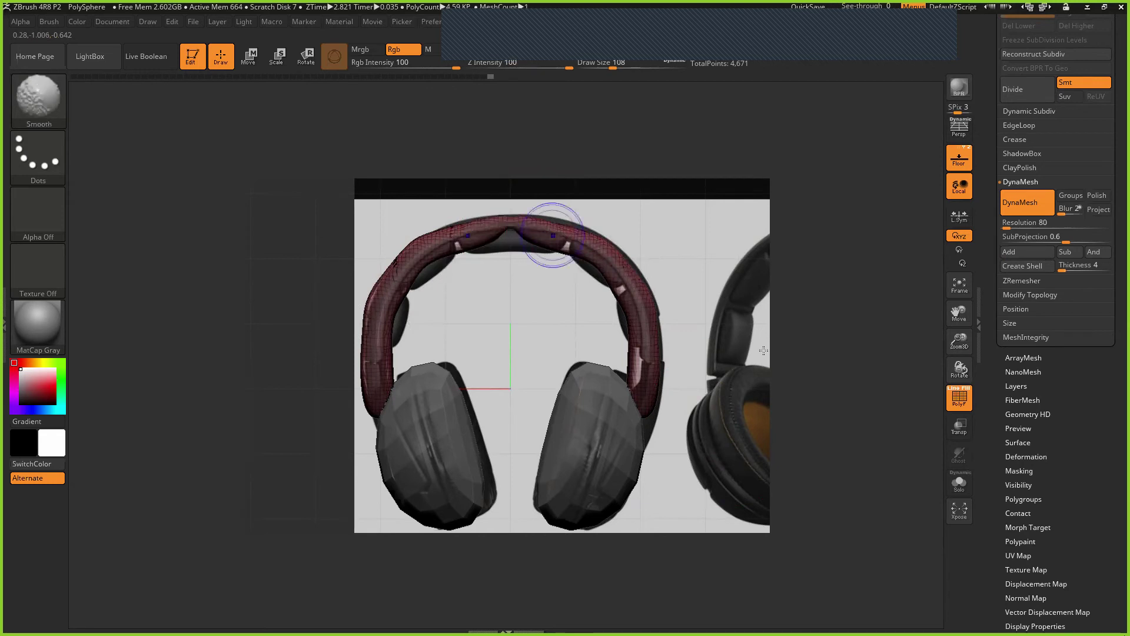
key(ctrl)
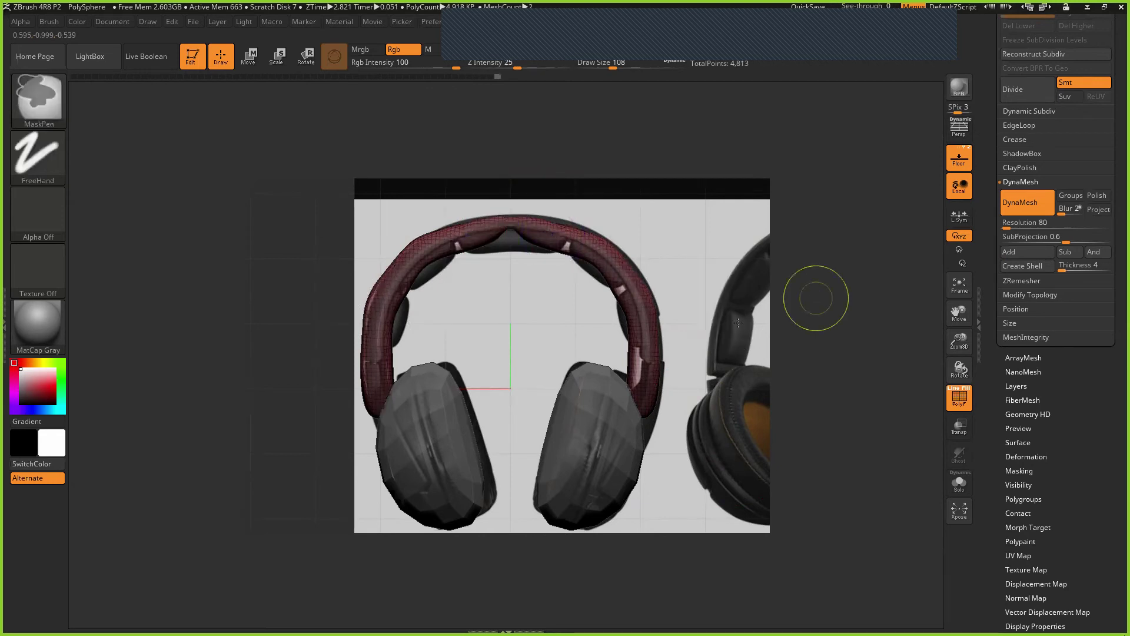
Step: From the side view, straighten the leaning headband over the ear cups with the Move brush at draw size 386 and smooth it
drag(738, 323, 679, 368)
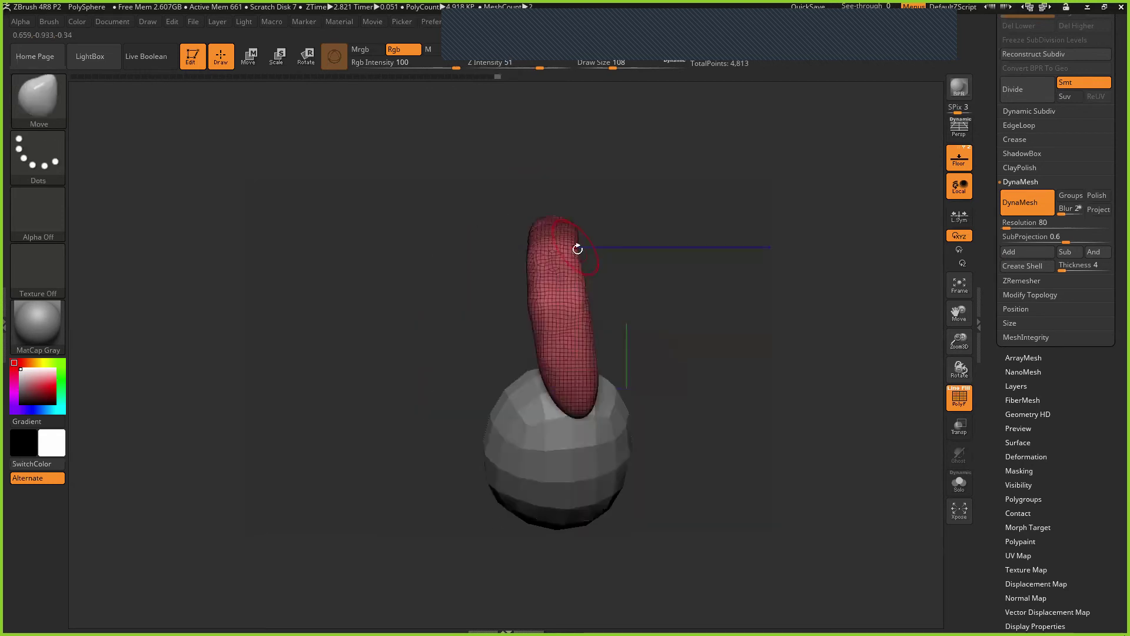
key(space)
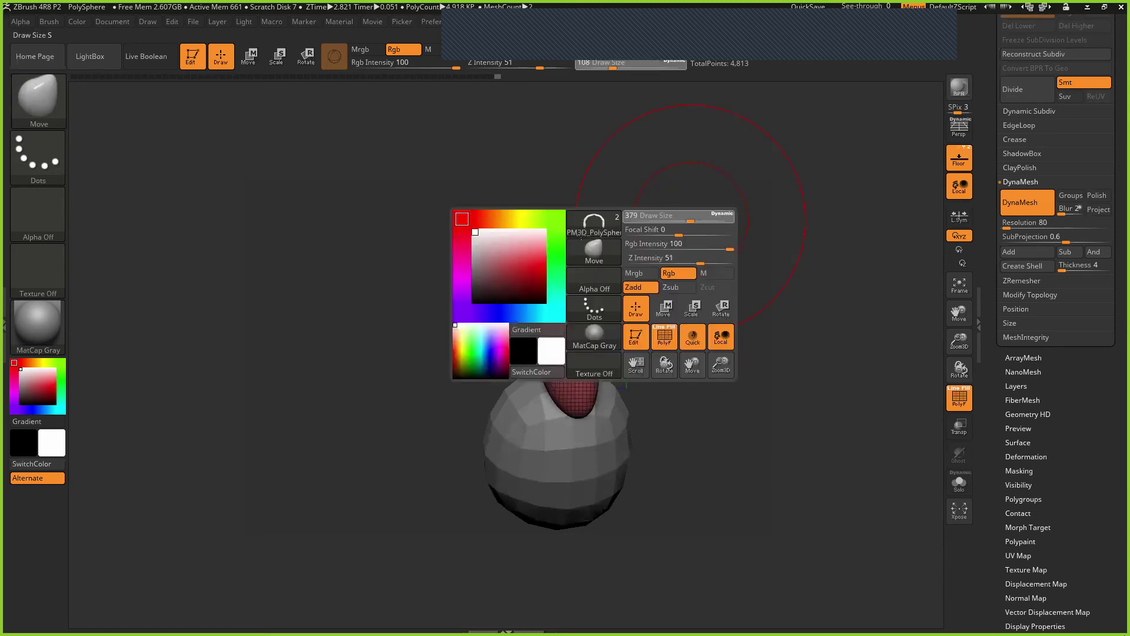
mouse_move(561, 220)
mouse_down()
mouse_move(576, 263)
mouse_move(565, 274)
mouse_up()
key(shift)
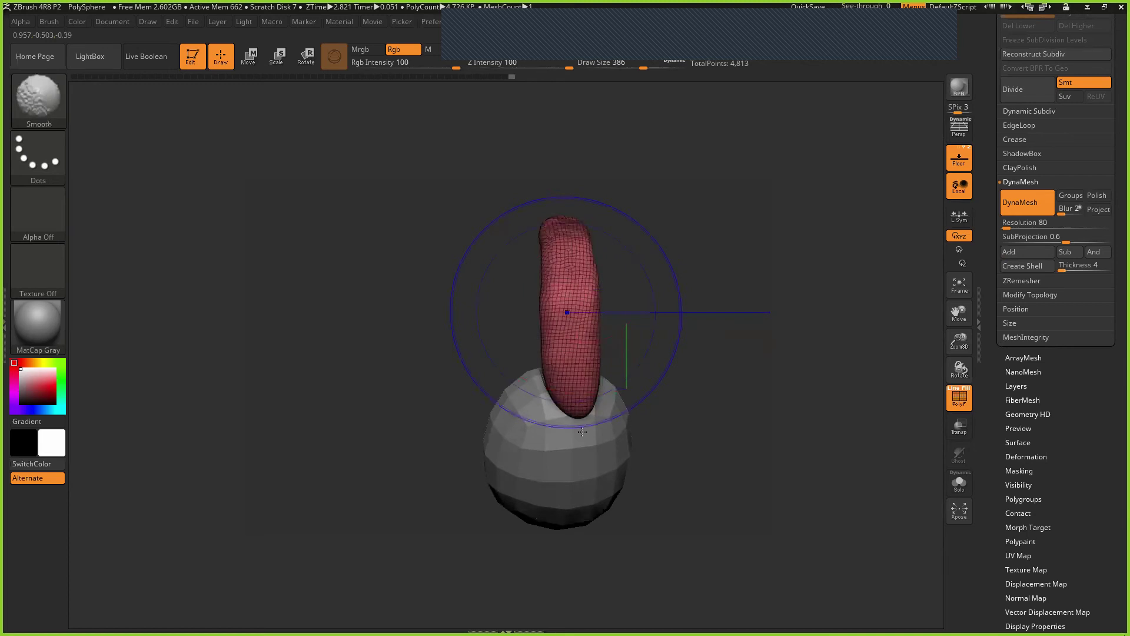
Step: Reshape the headband's lower ends with the Move brush at draw size 182 and smooth them against the front reference
key(space)
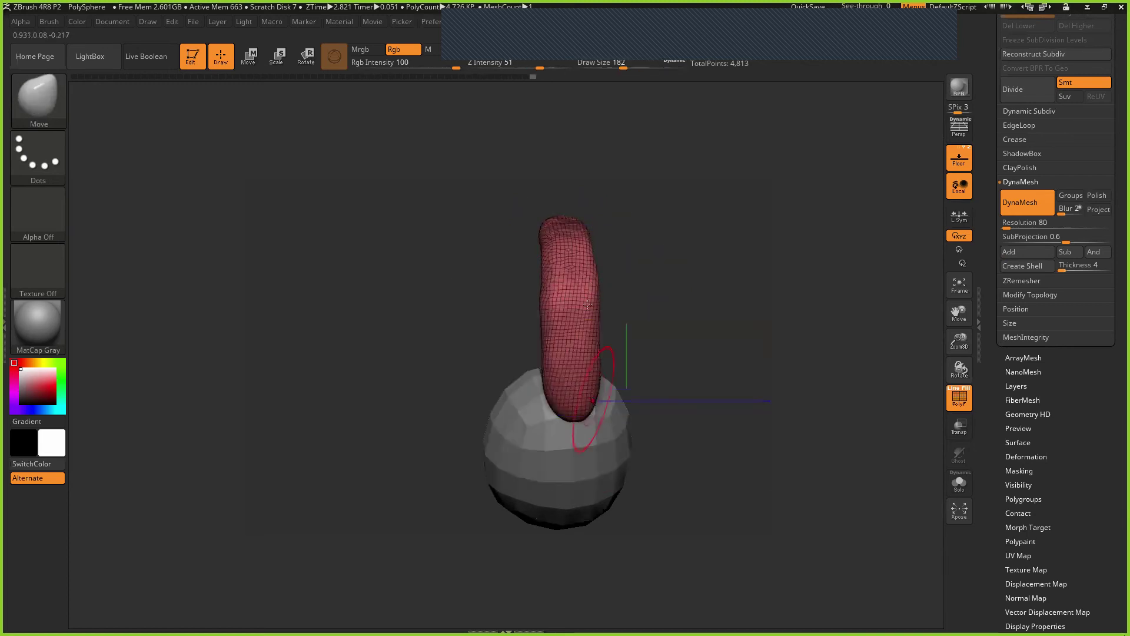
key(shift)
key(shift)
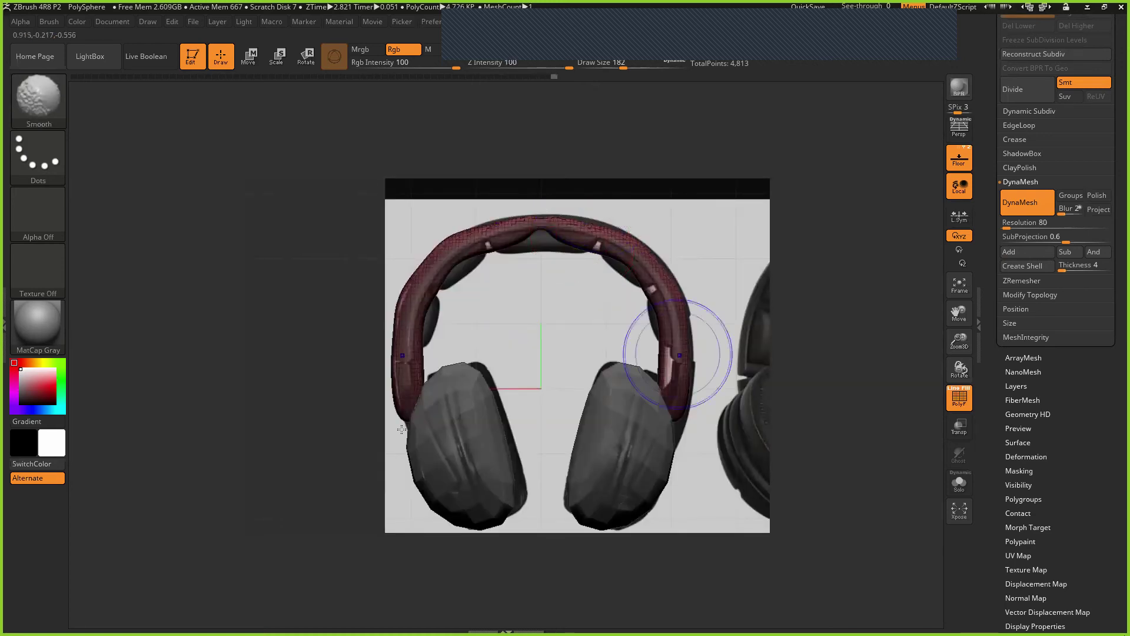
shift+drag(402, 429, 395, 387)
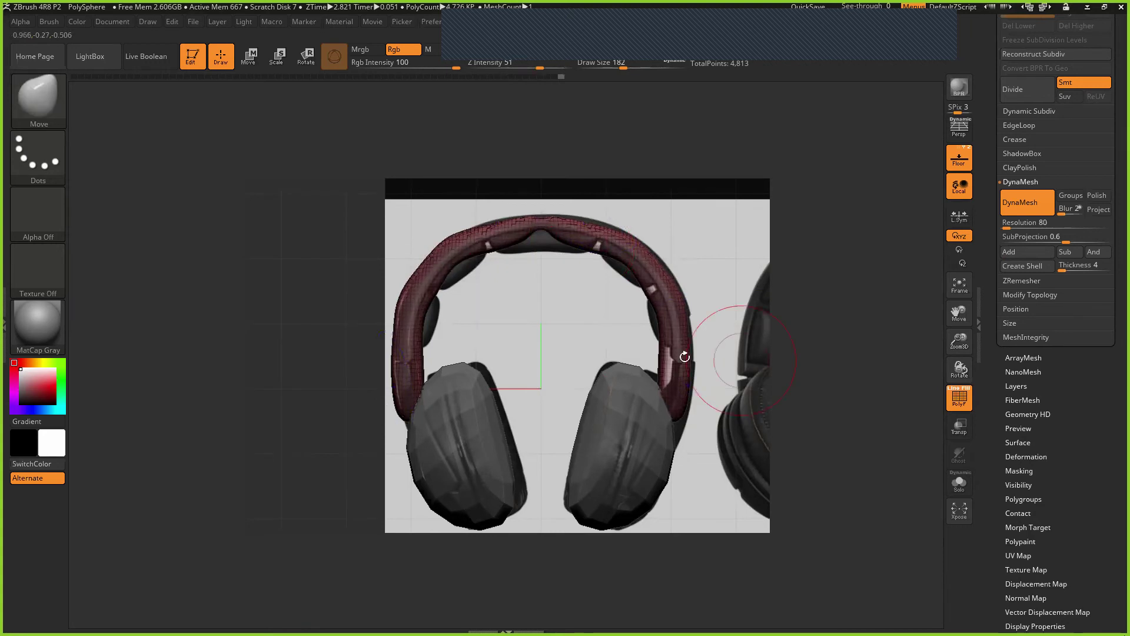
Step: From the side view, even out the headband's top with the Move brush at draw size 386, smooth it and return to the front view
mouse_move(684, 356)
mouse_down()
mouse_move(435, 215)
mouse_move(423, 223)
mouse_up()
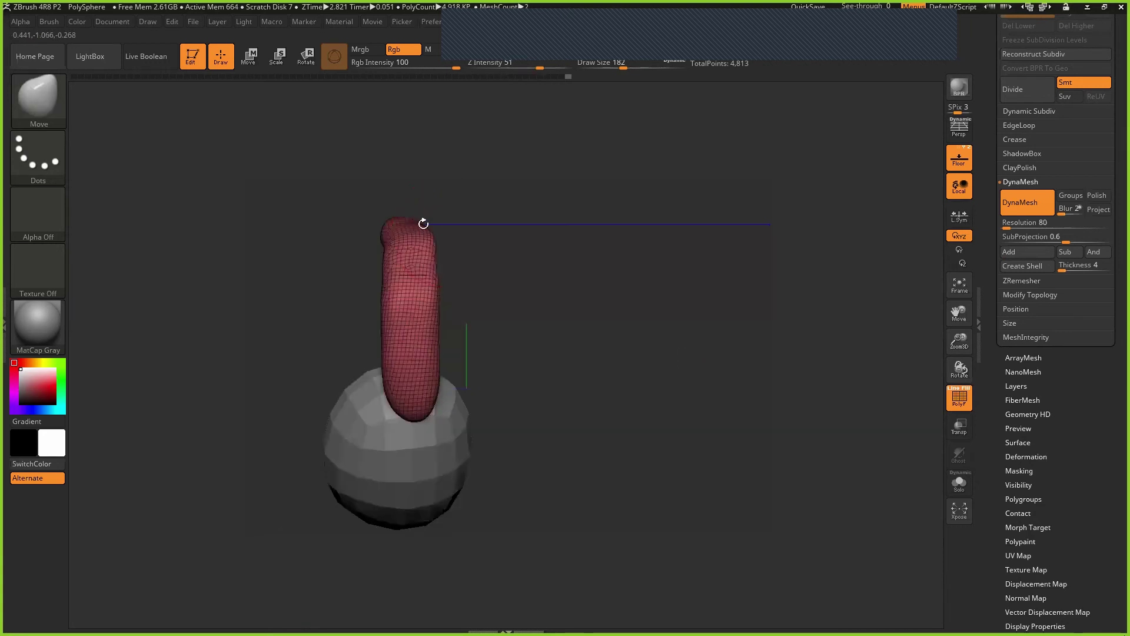
key(ctrl+z)
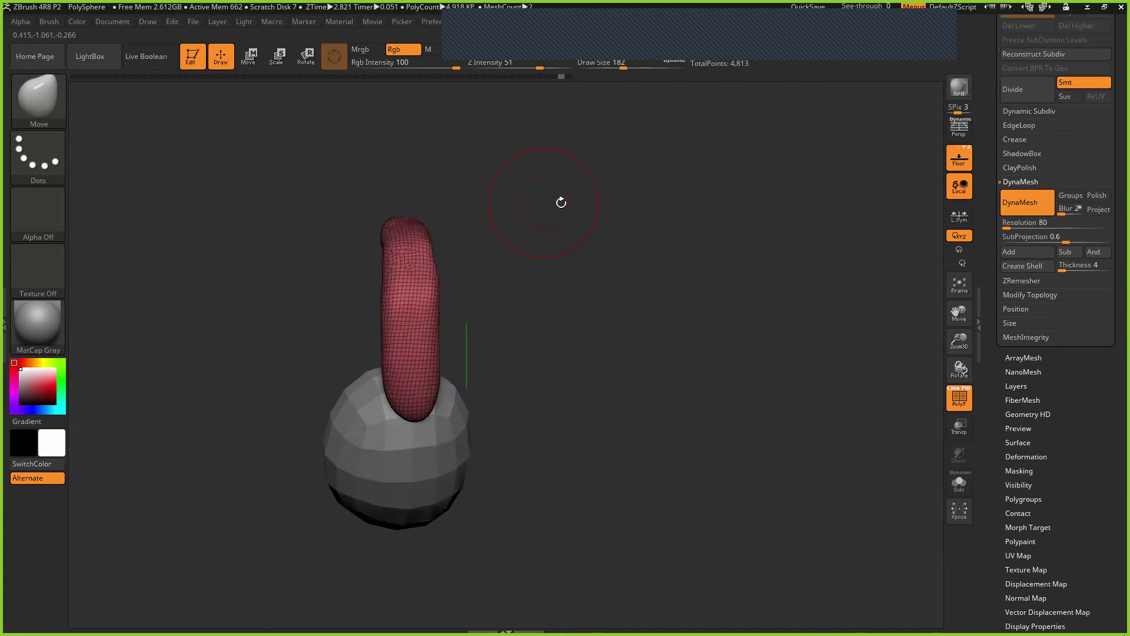
key(])
drag(425, 229, 429, 230)
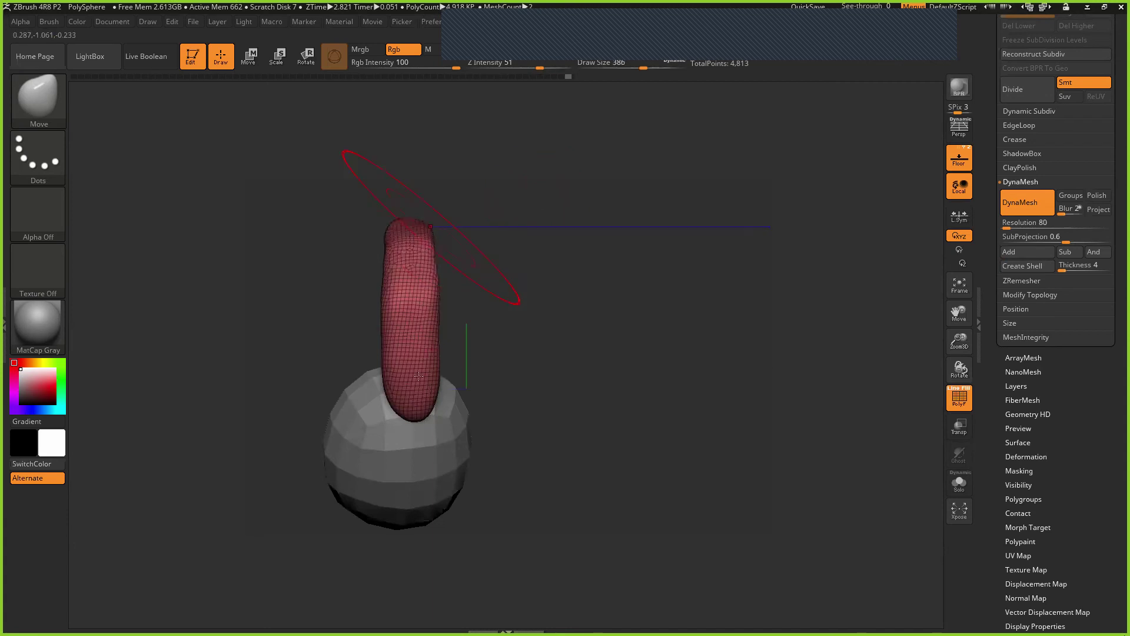
shift+drag(633, 378, 547, 346)
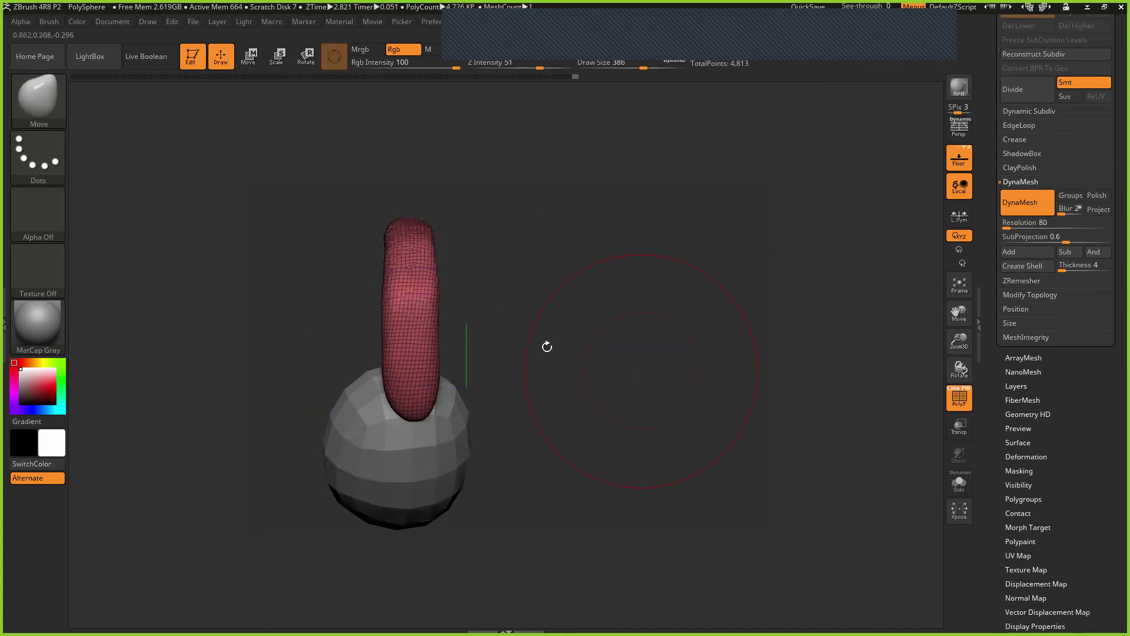
alt+drag(724, 229, 932, 199)
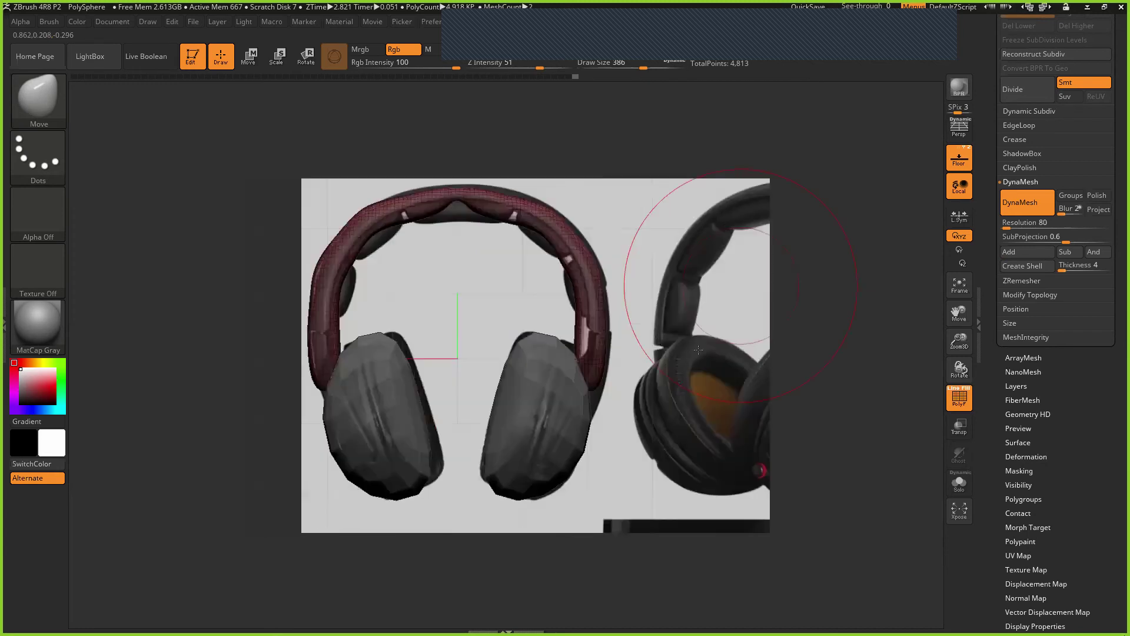
Step: Raise the headband's top to match the front reference with the Move brush, then smooth it from the side at draw size 251
drag(505, 197, 507, 191)
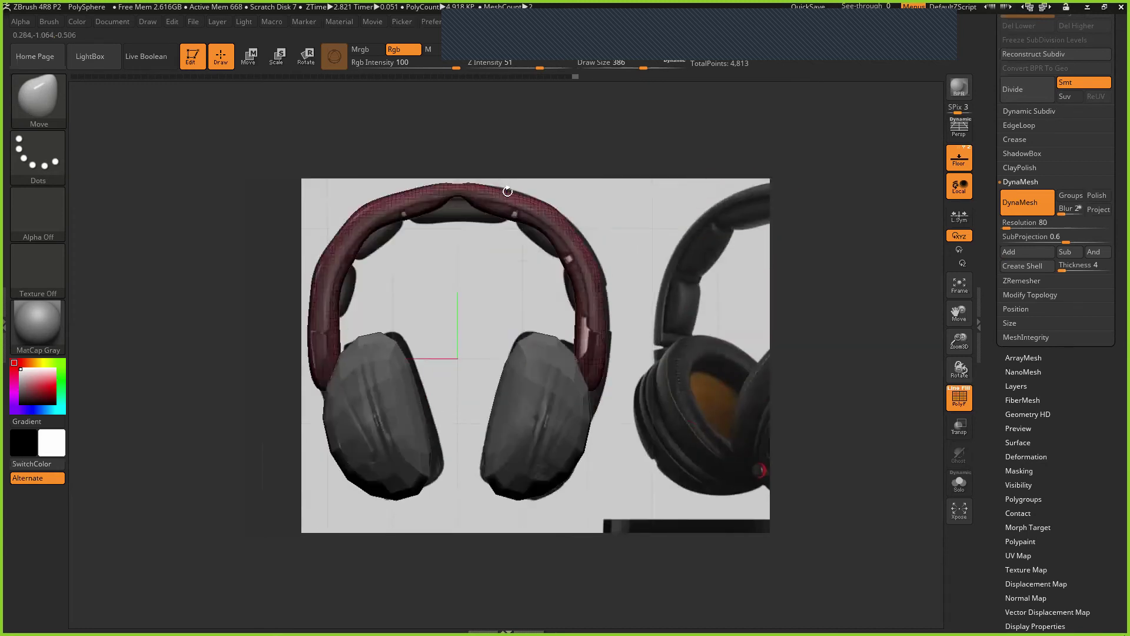
key(space)
click(633, 181)
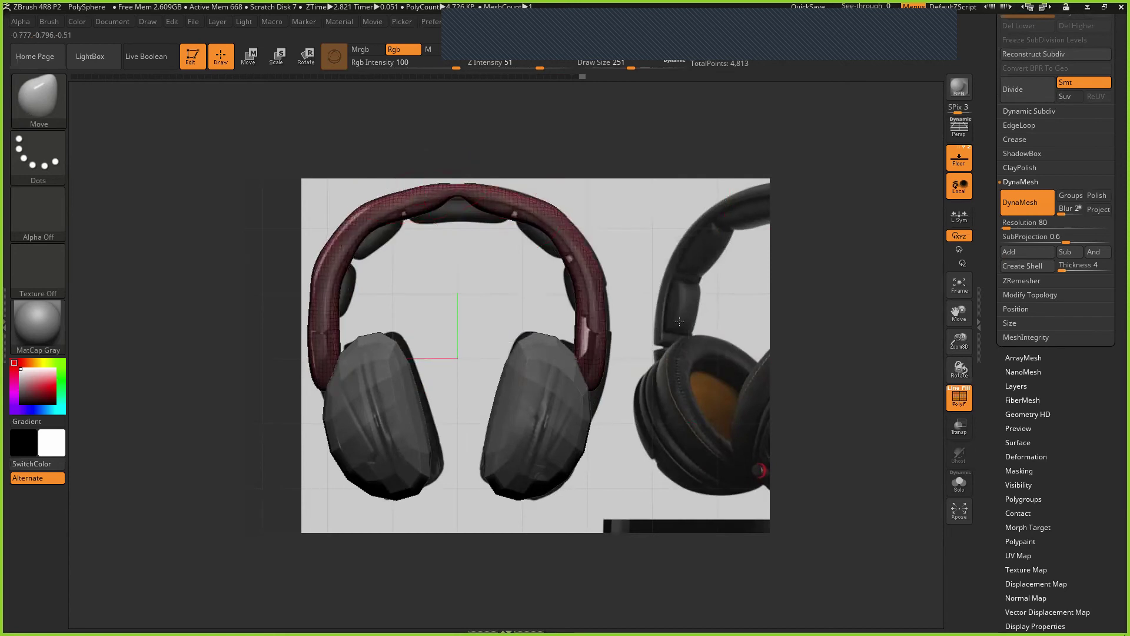
shift+drag(594, 227, 568, 196)
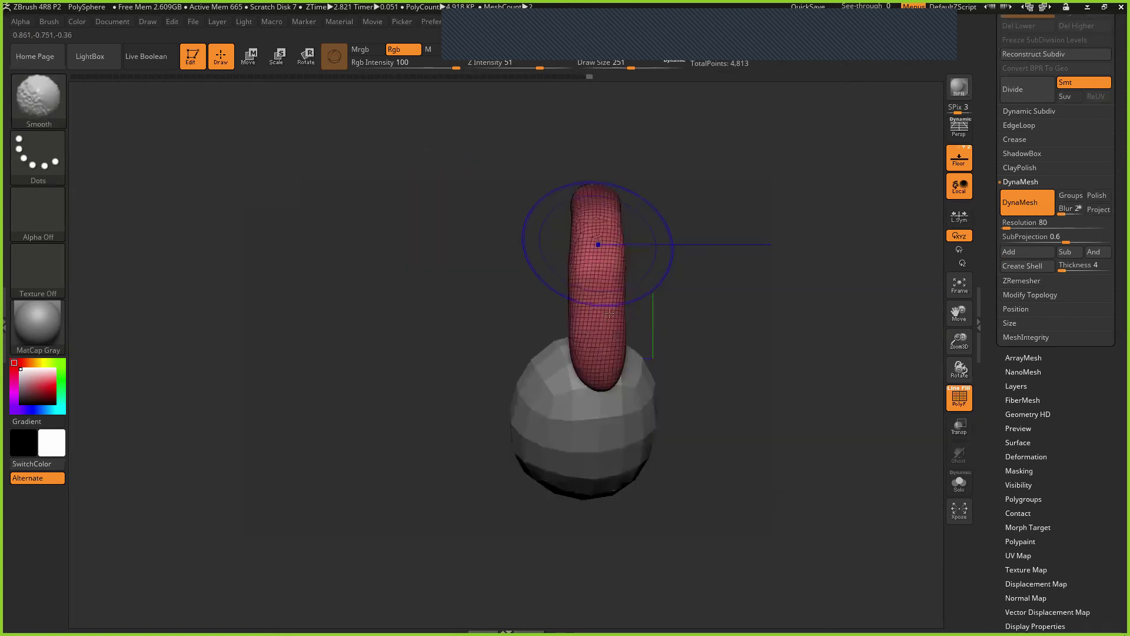
key(ctrl+z)
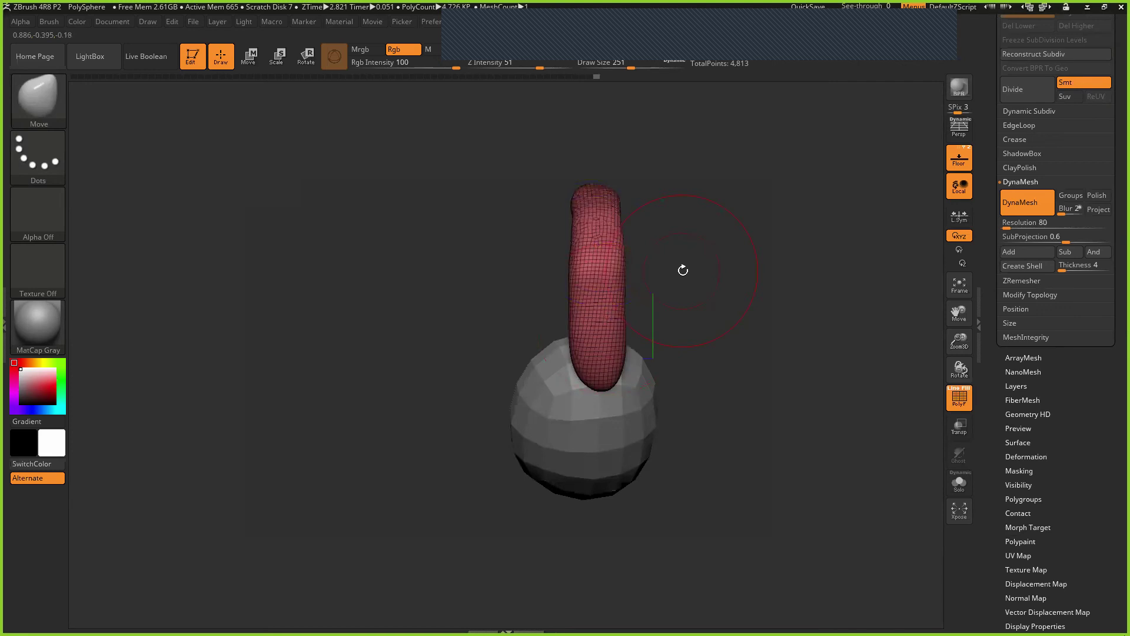
Step: Flatten the headband's outer side with the hPolish brush at draw size 120 and turn off the polyframe display
key(b)
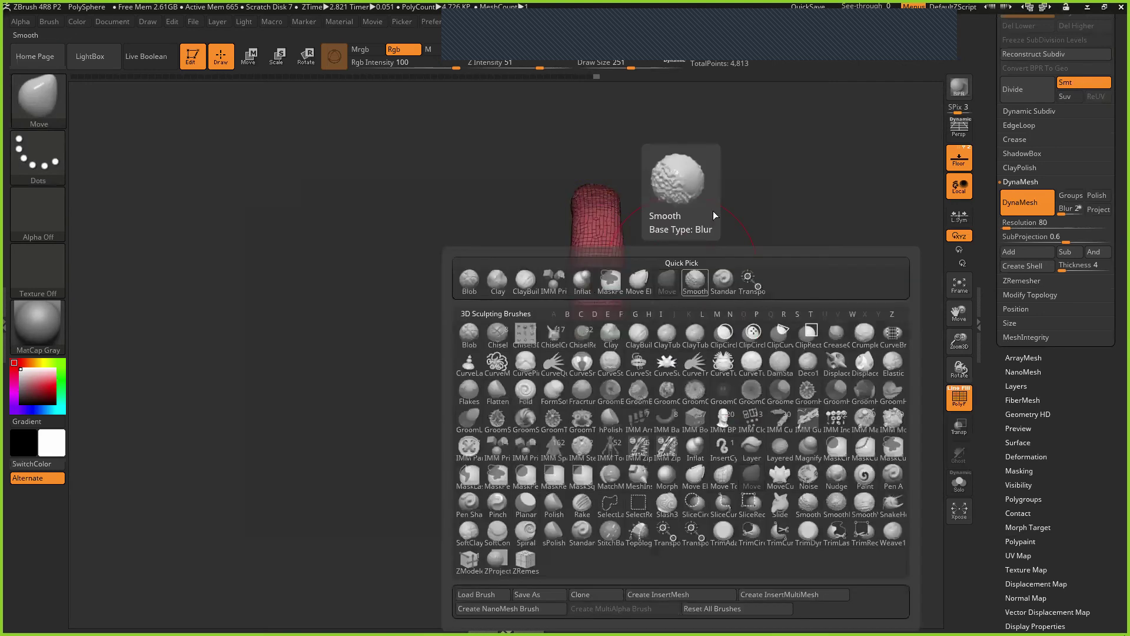
key(h)
key(p)
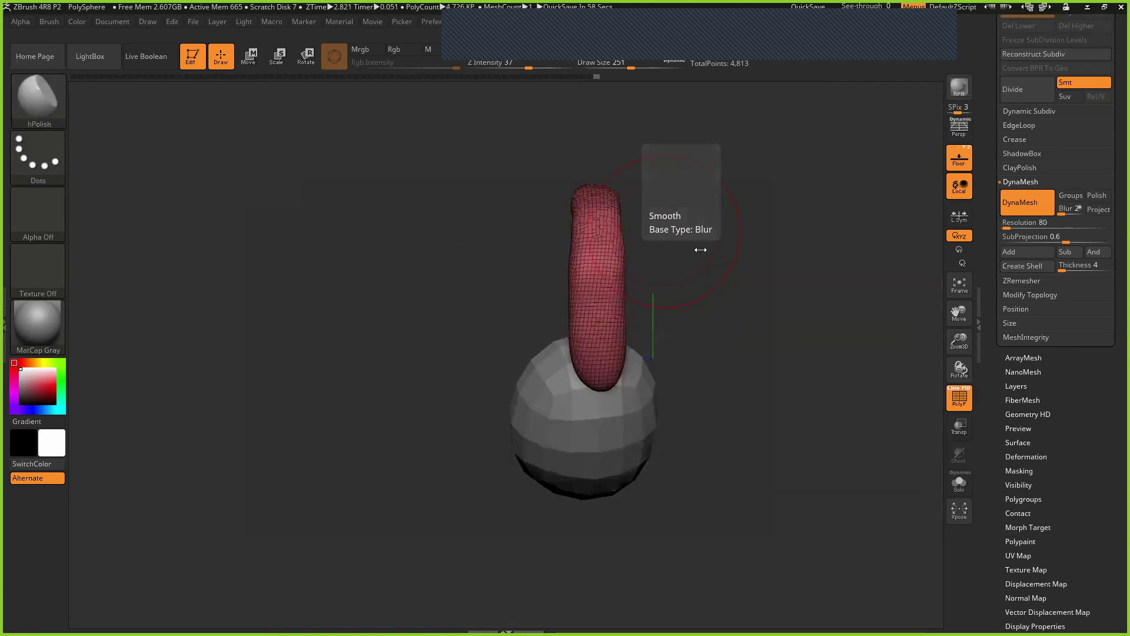
key(space)
drag(701, 248, 698, 248)
drag(594, 241, 609, 371)
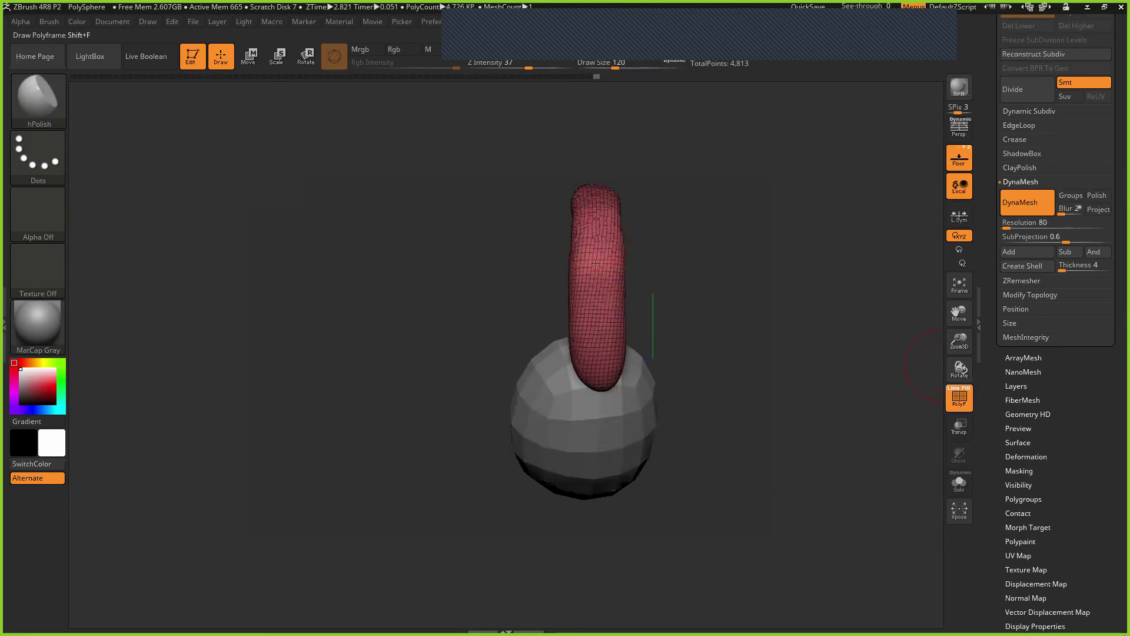
key(shift+f)
drag(606, 344, 607, 372)
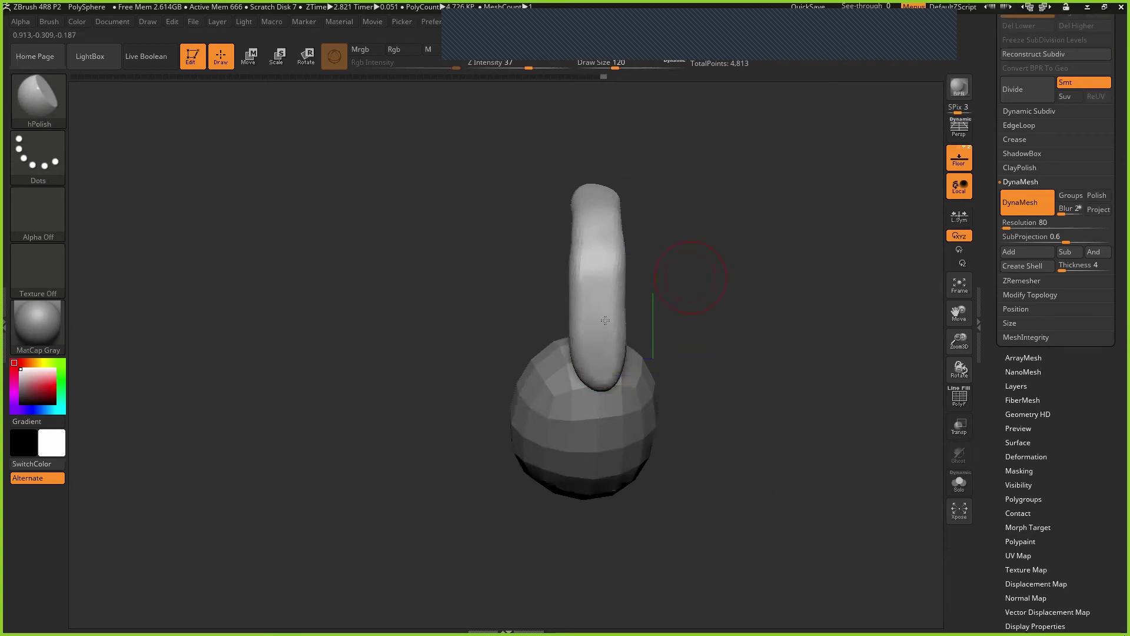
Step: Polish the outer surface along the headband's upper curve with the hPolish brush
drag(690, 278, 689, 312)
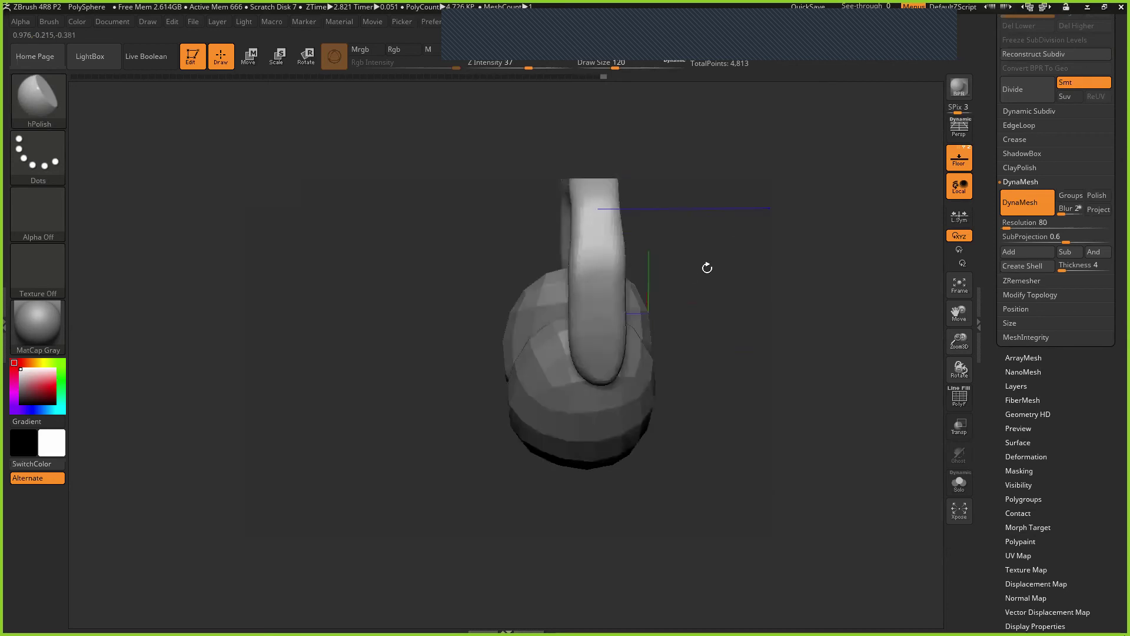
key(shift)
shift+drag(706, 268, 598, 342)
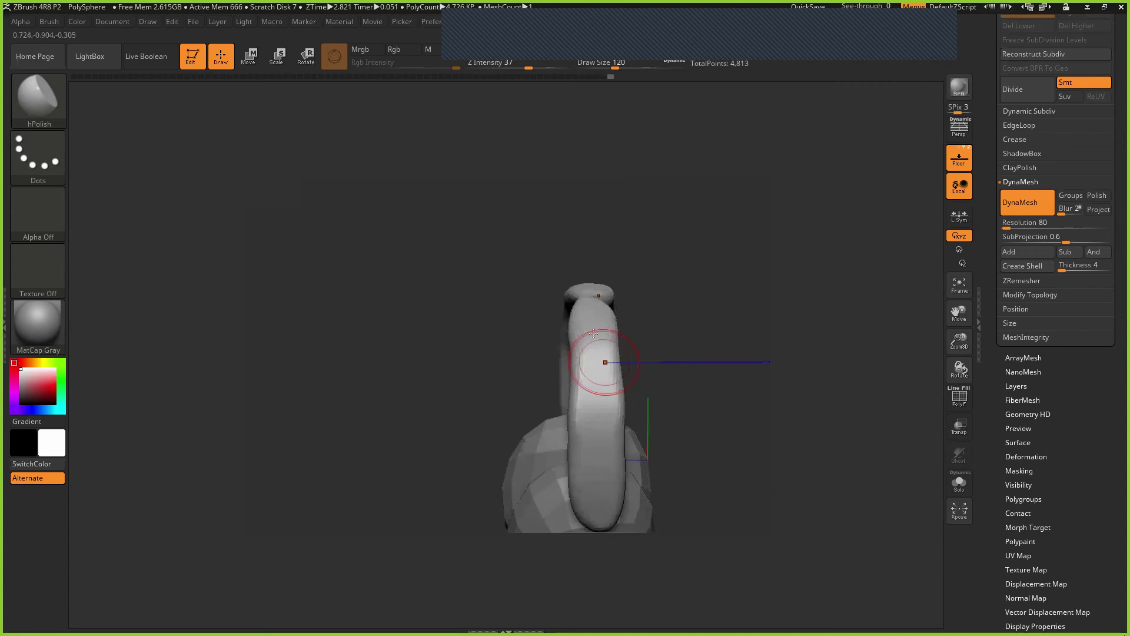
right_drag(589, 340, 591, 304)
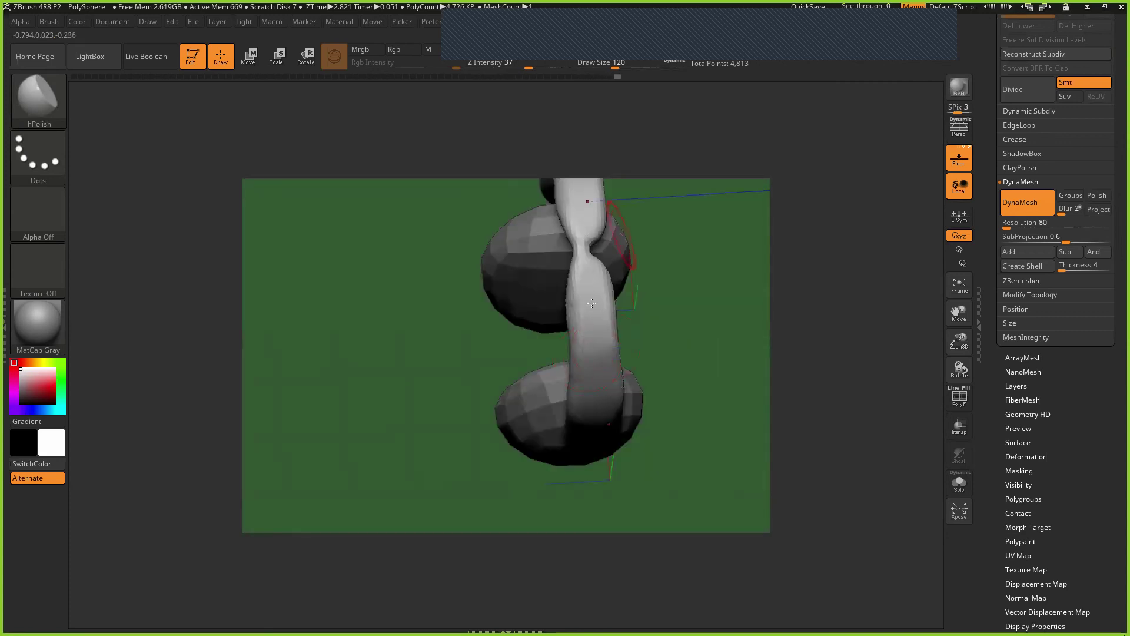
Step: Thicken the pinched top center of the headband with the Inflat brush at draw size 120
drag(705, 332, 670, 291)
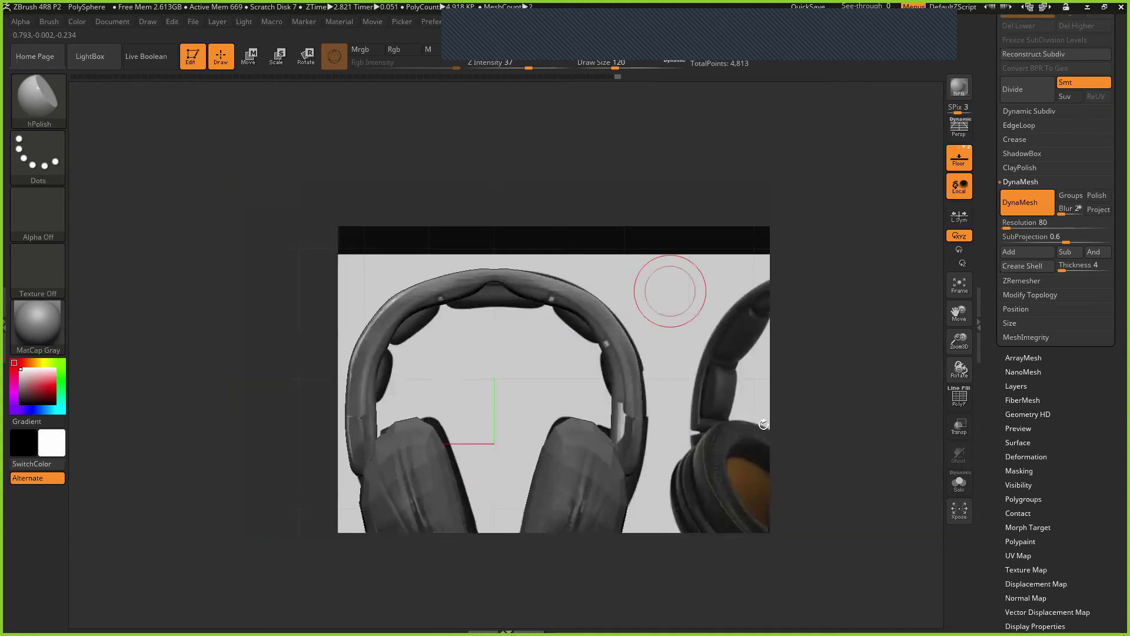
right_drag(764, 424, 727, 292)
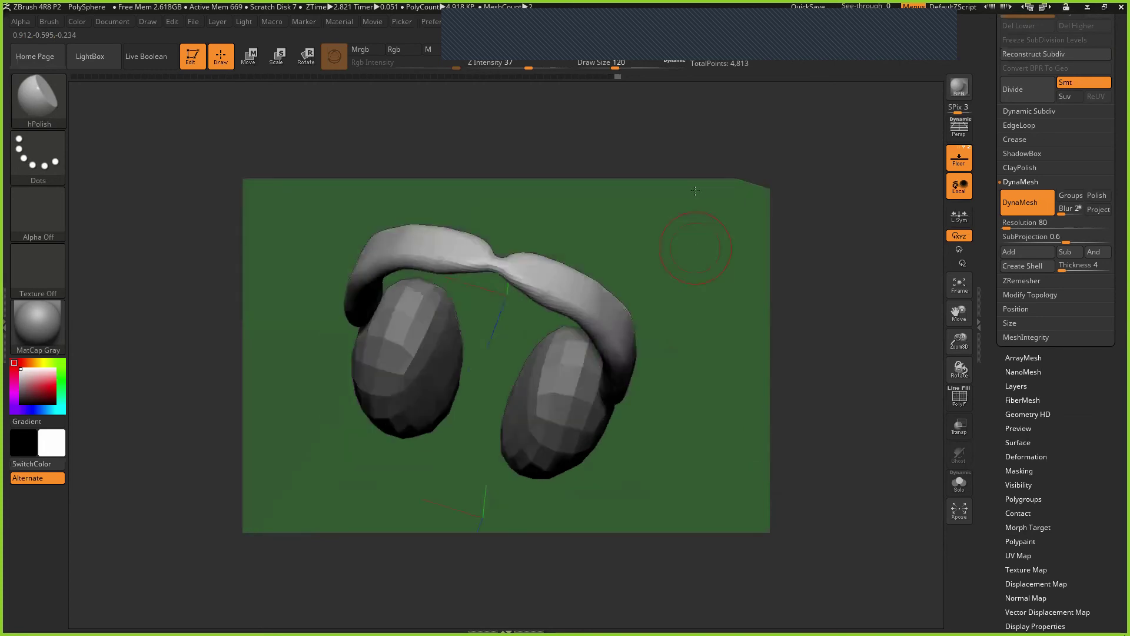
shift+right_drag(695, 191, 661, 248)
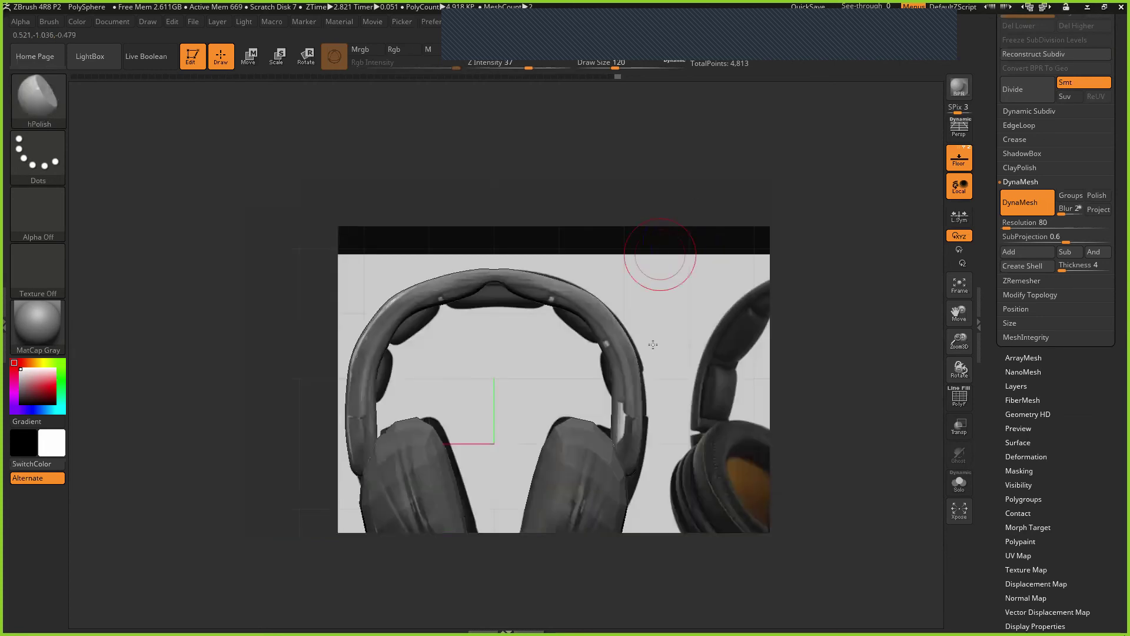
mouse_move(653, 345)
right_down()
mouse_move(530, 313)
mouse_move(531, 347)
right_up()
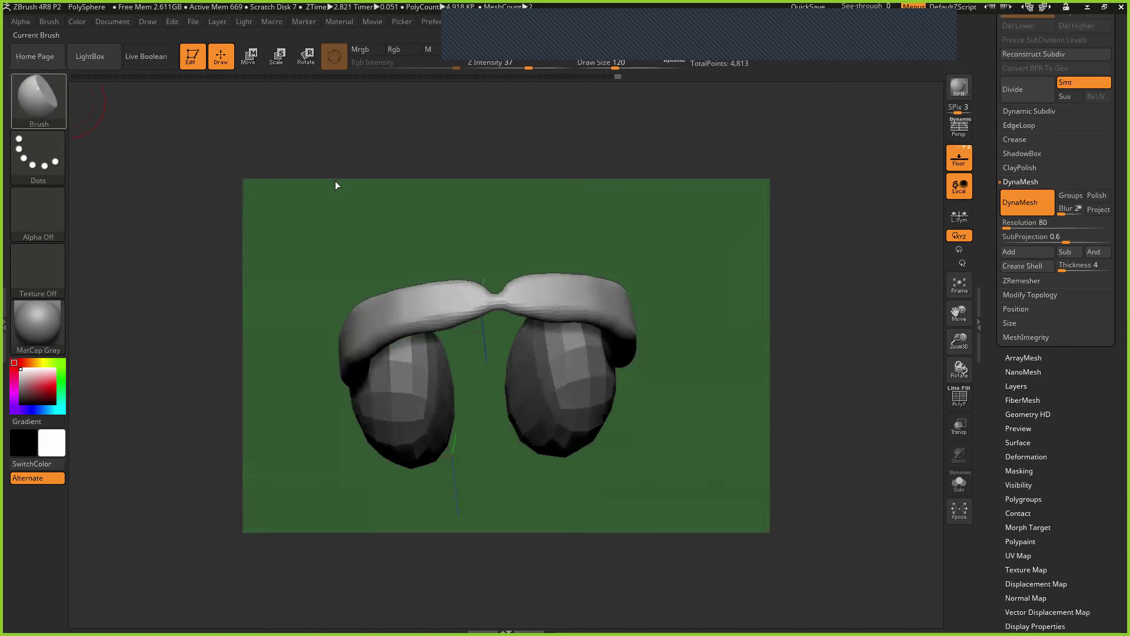
key(b)
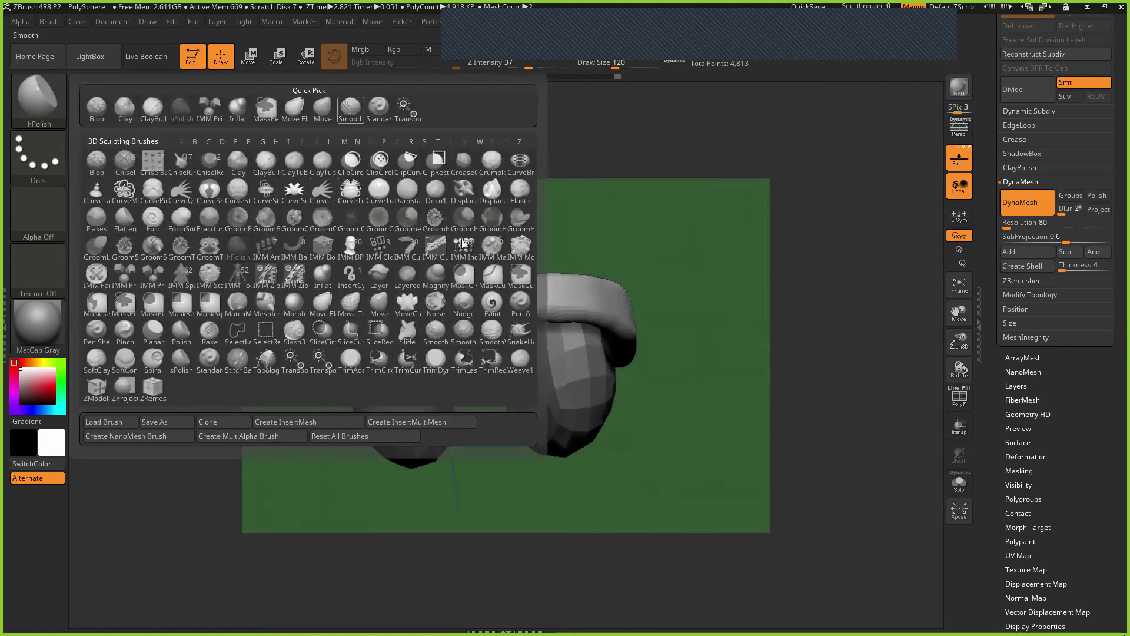
click(463, 244)
key(i)
key(n)
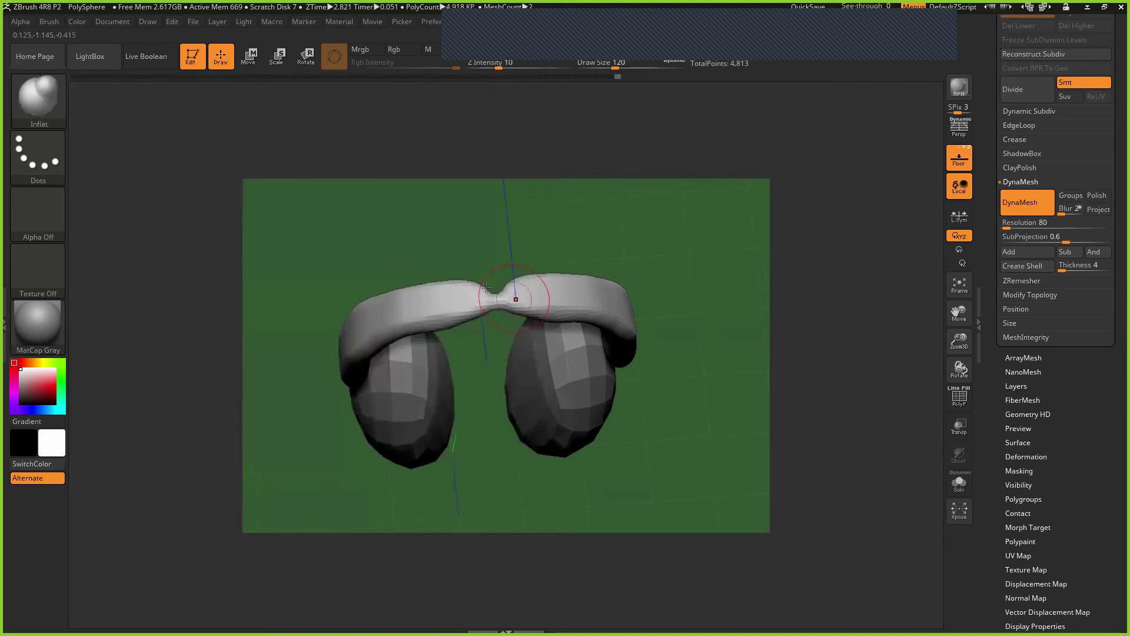
drag(513, 284, 490, 306)
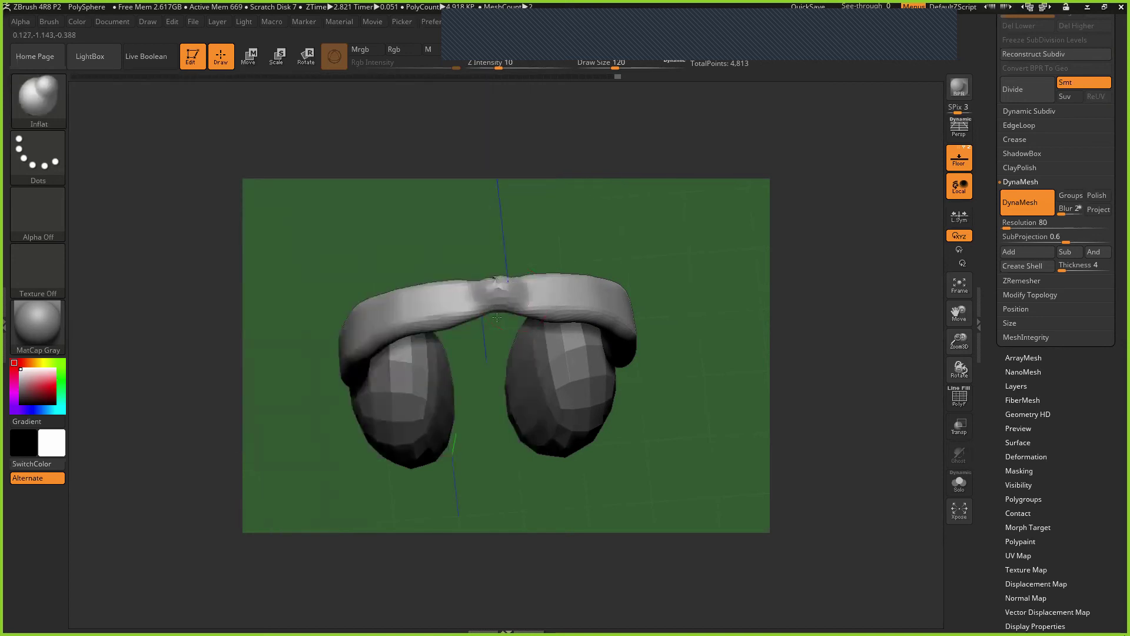
click(492, 289)
click(495, 290)
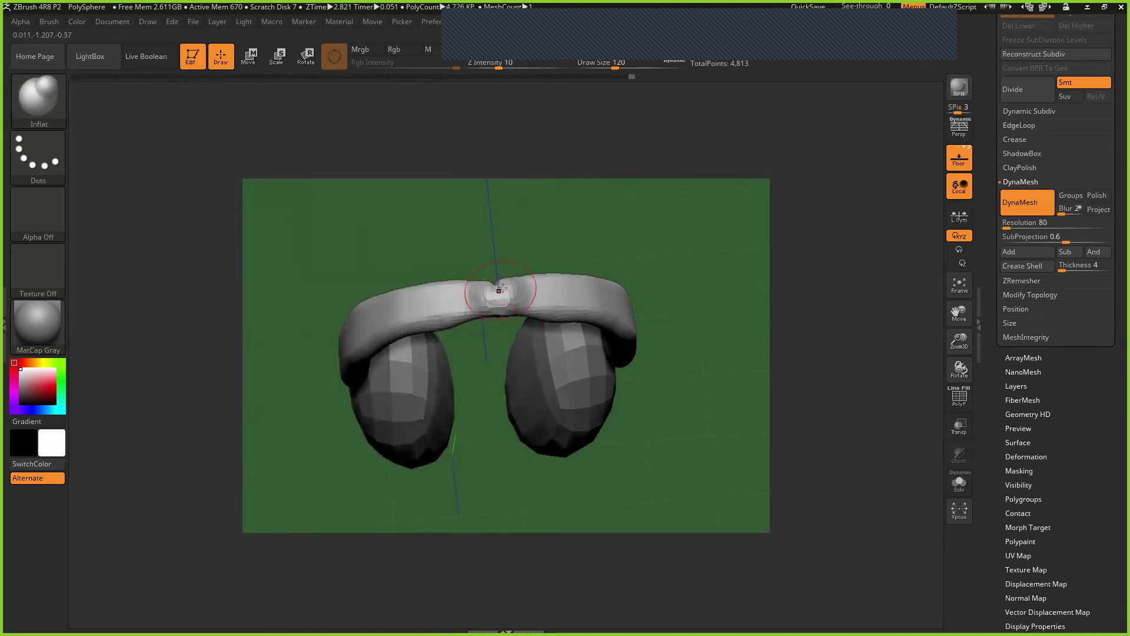
mouse_move(502, 289)
mouse_down()
mouse_move(507, 306)
mouse_move(519, 281)
mouse_up()
Step: Update the DynaMesh, smooth the thickened center into the headband and inflate it once more
ctrl+drag(680, 278, 697, 295)
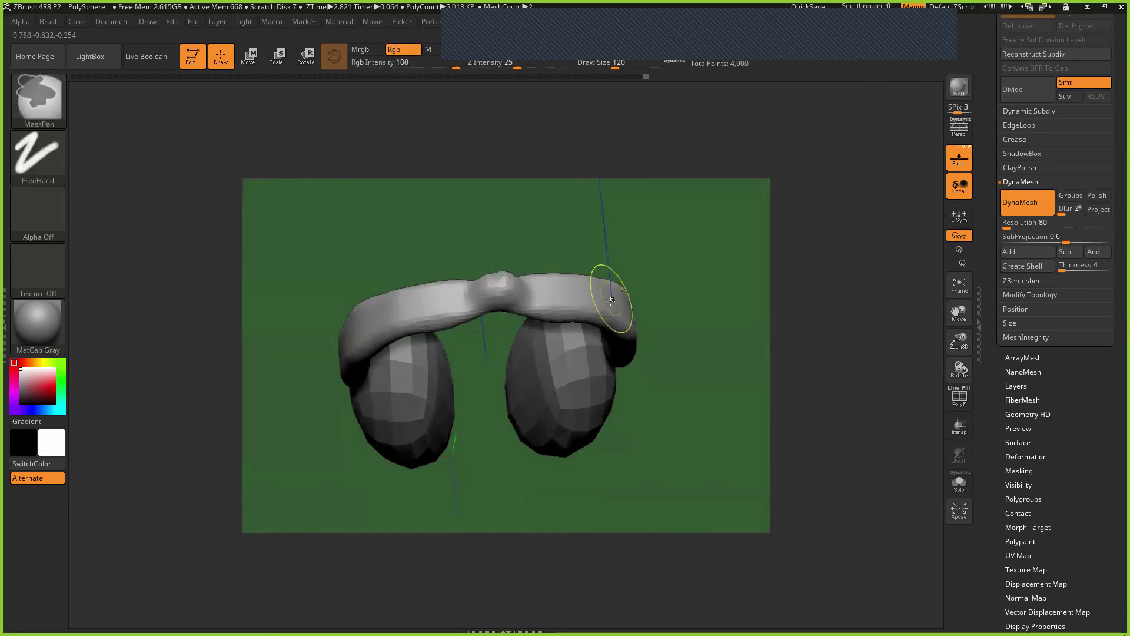
shift+drag(494, 293, 565, 284)
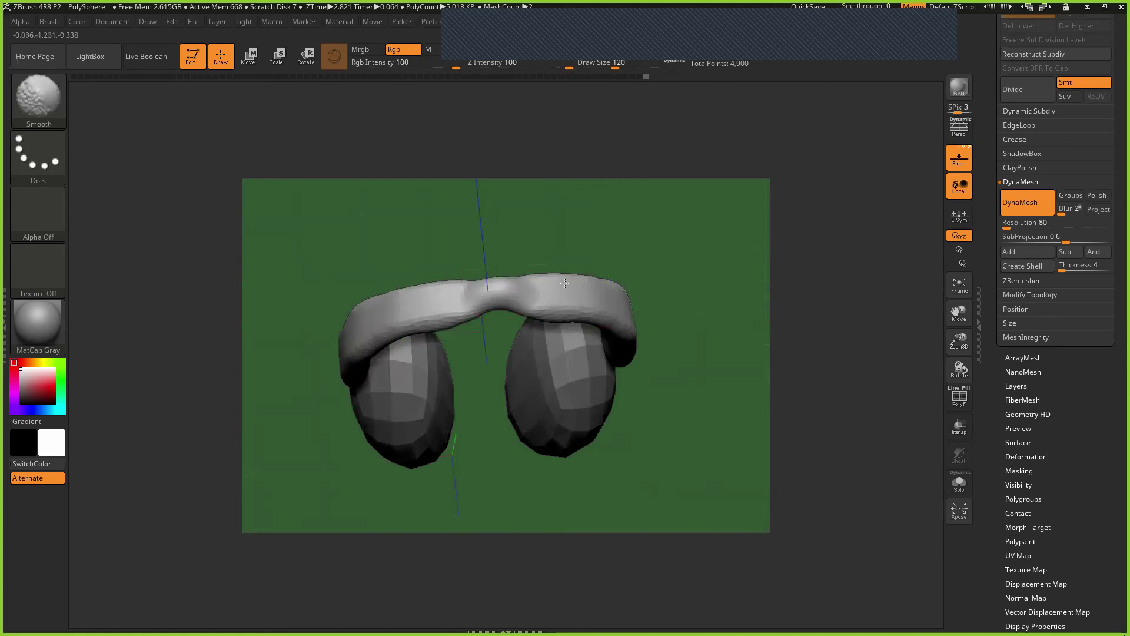
drag(612, 250, 608, 228)
drag(491, 247, 492, 222)
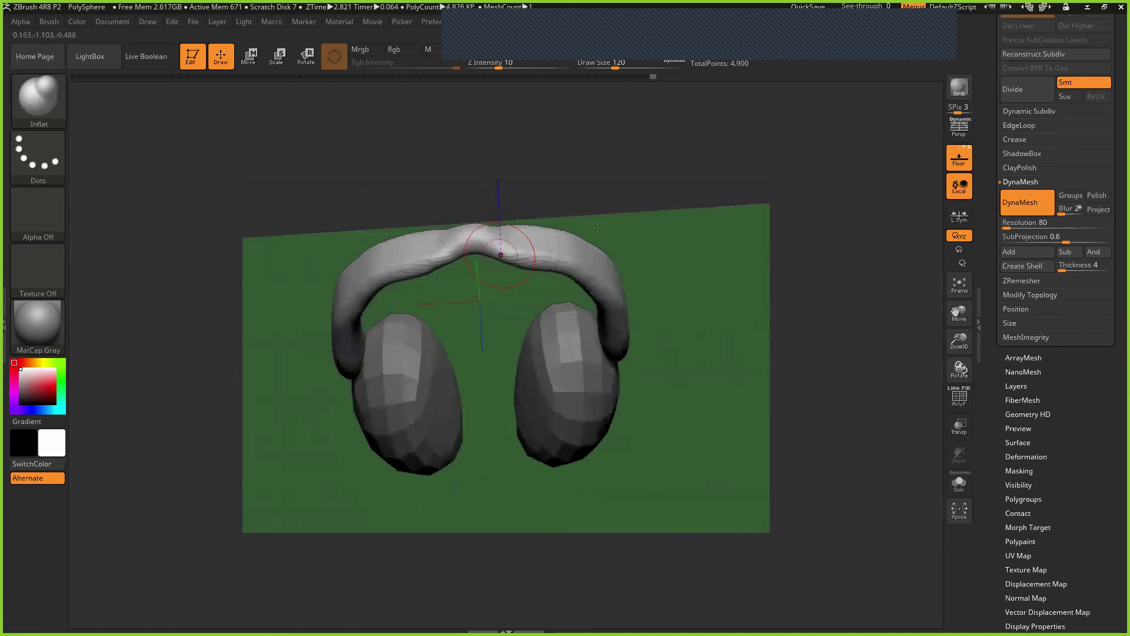
drag(642, 255, 642, 238)
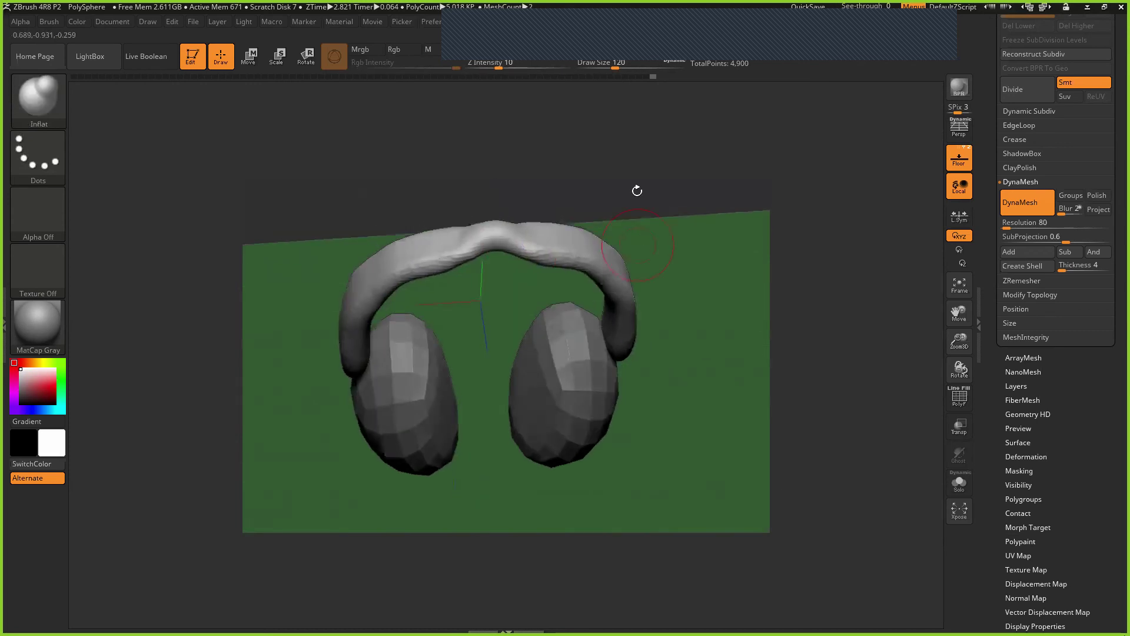
drag(635, 192, 509, 280)
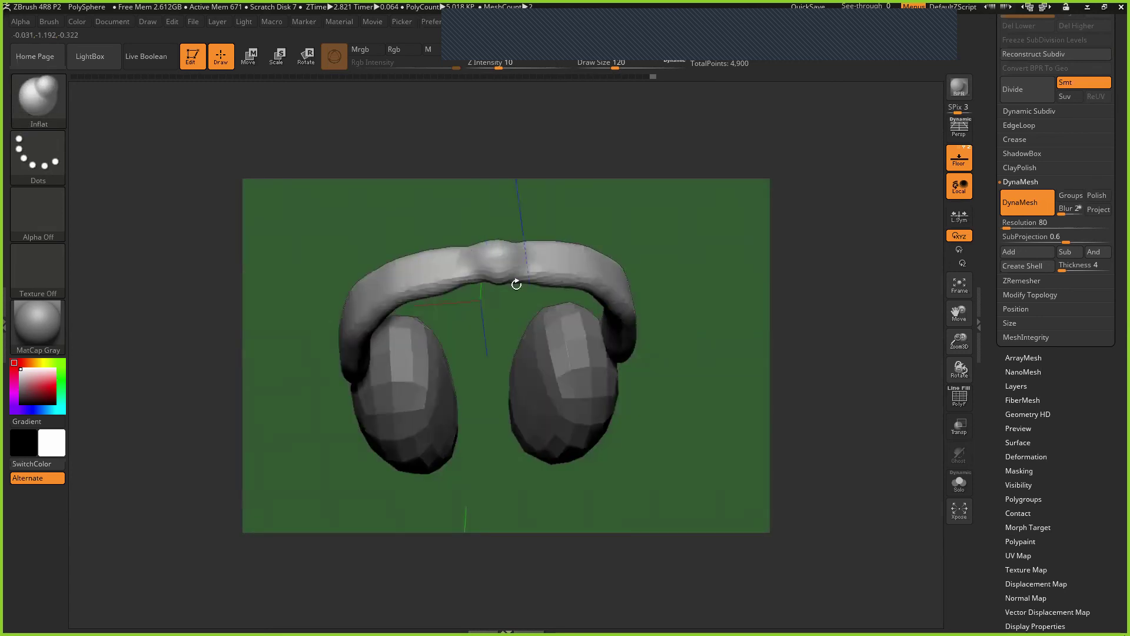
Step: Try to reshape the headband's center bulge with the Move brush at draw size 120, then undo the stroke
ctrl+drag(453, 197, 455, 194)
key(F1)
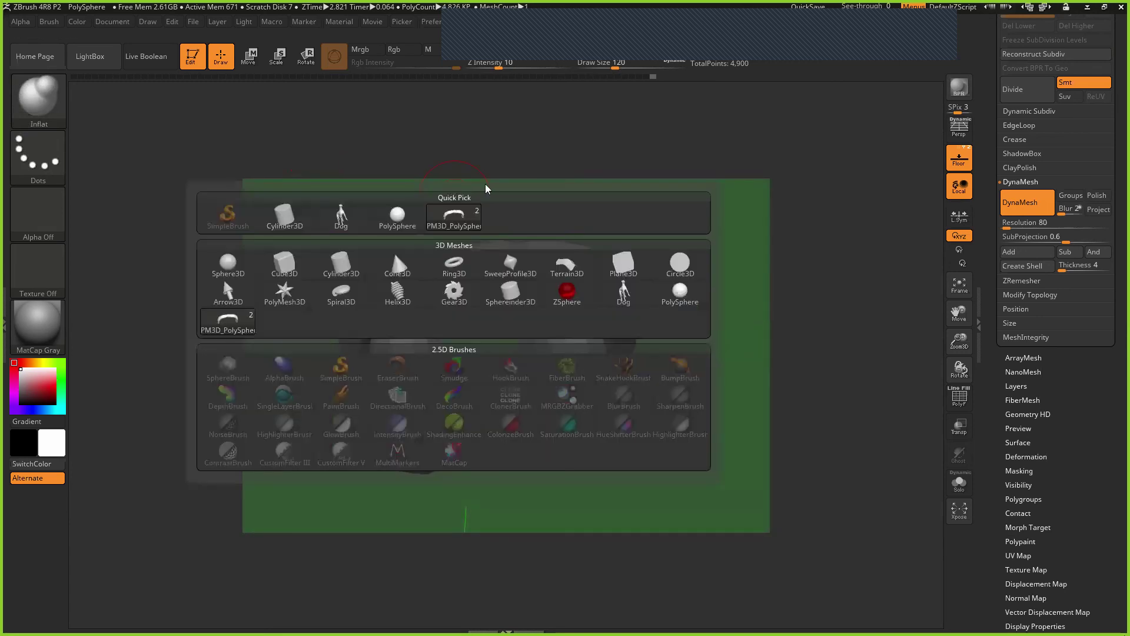
key(F2)
key(m)
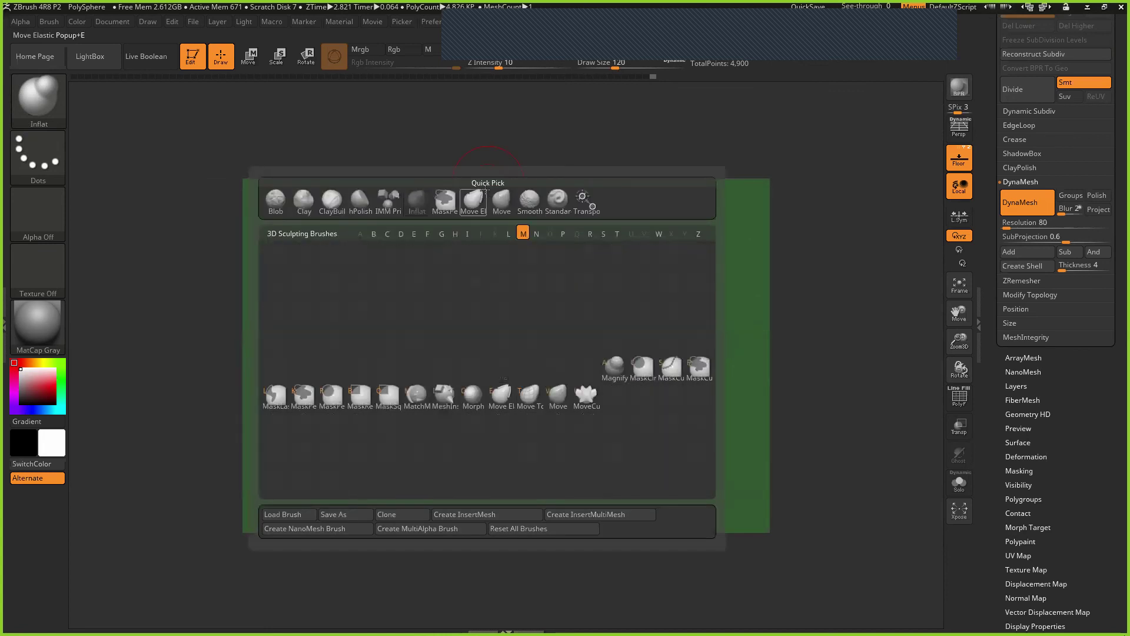
key(v)
drag(513, 257, 533, 257)
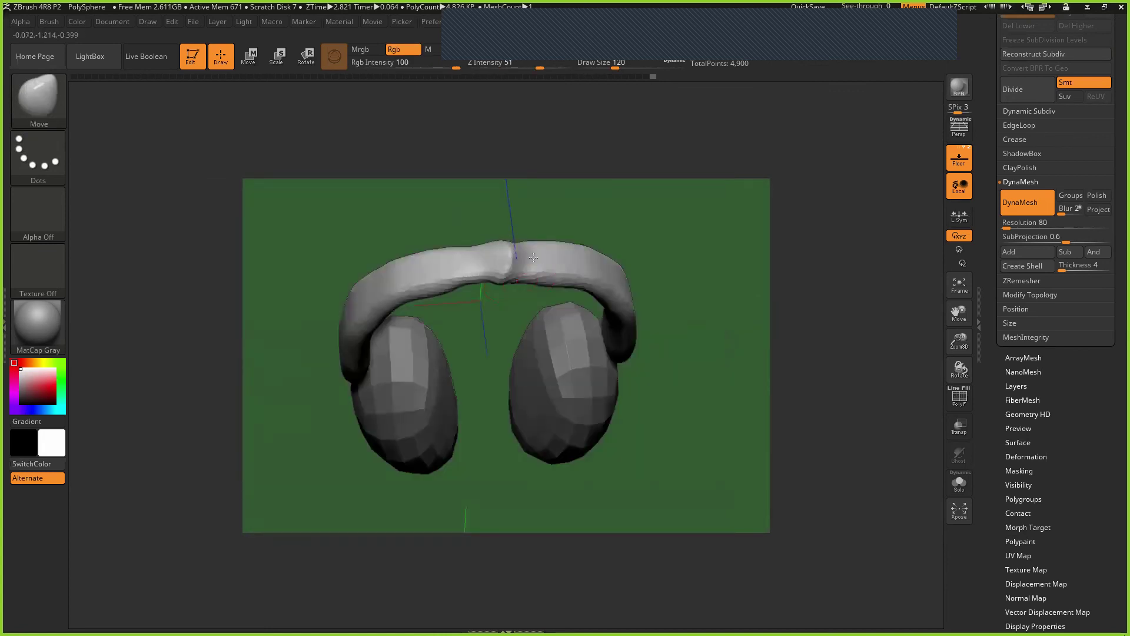
key(ctrl)
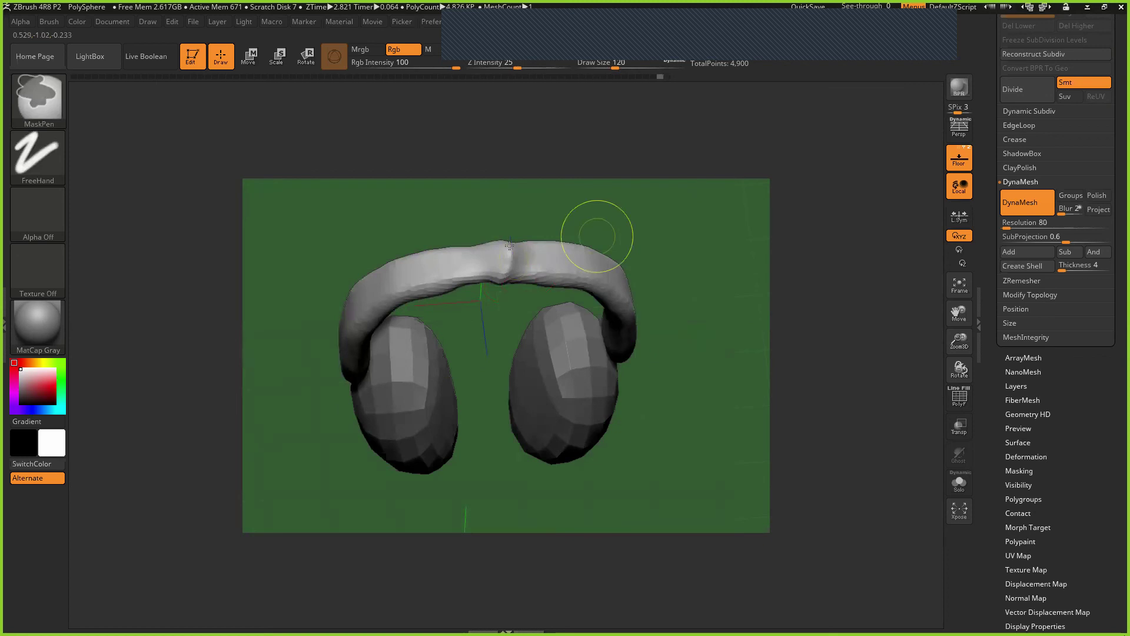
key(ctrl+z)
Step: Flatten the bulge at the headband's center with the hPolish brush at draw size 120, working from several angles
key(b)
key(h)
key(p)
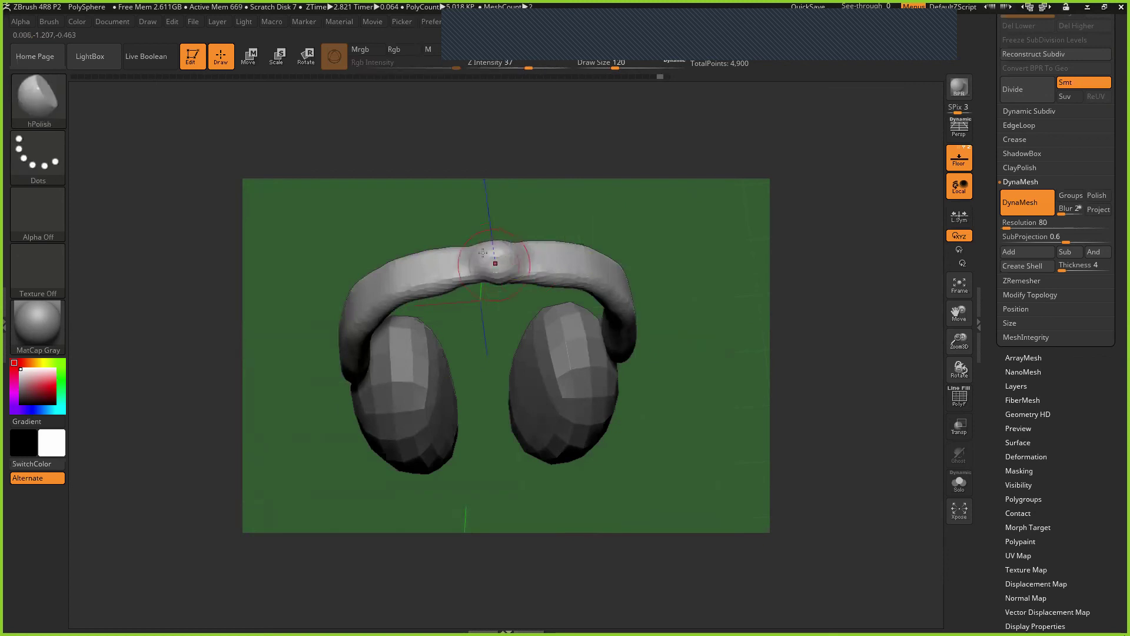
mouse_move(482, 252)
mouse_down()
mouse_move(496, 256)
mouse_move(474, 263)
mouse_up()
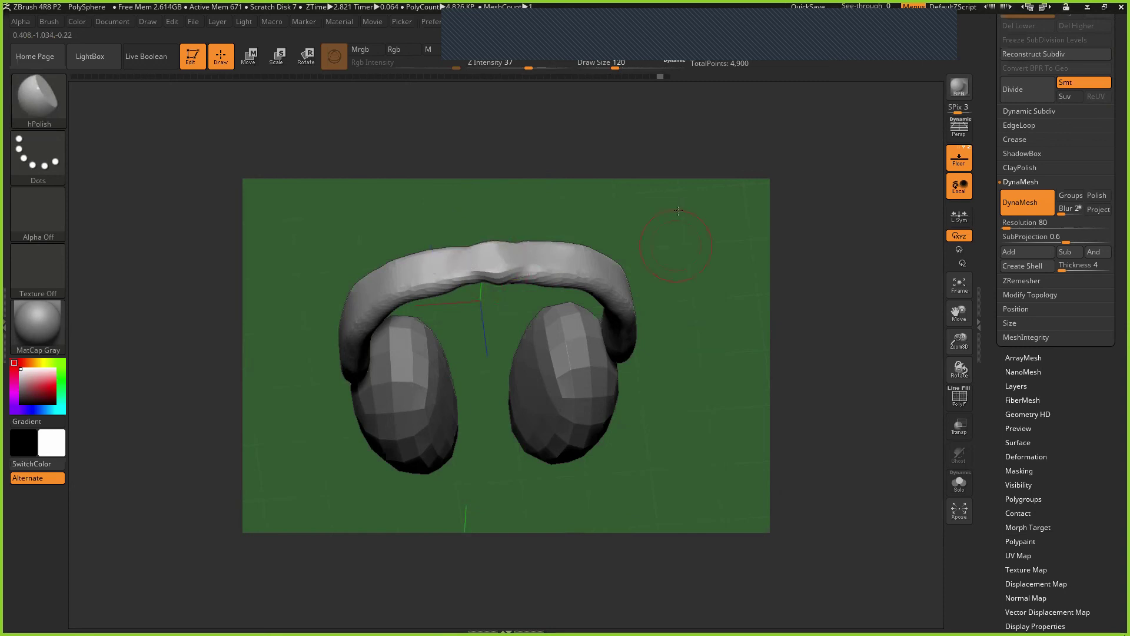
drag(679, 211, 627, 274)
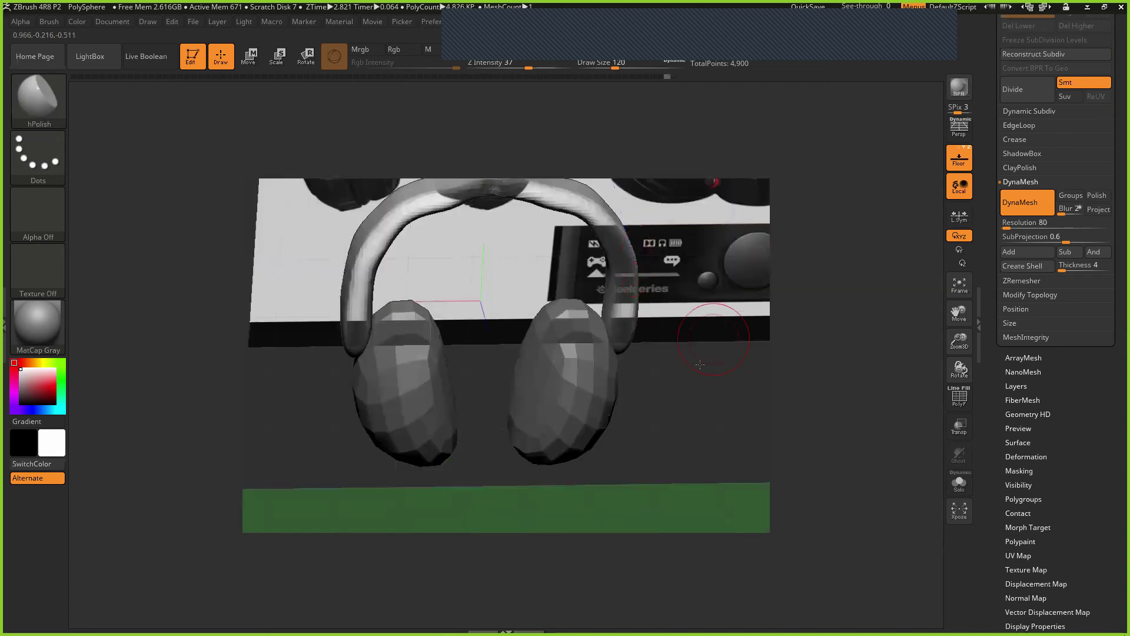
drag(699, 364, 586, 223)
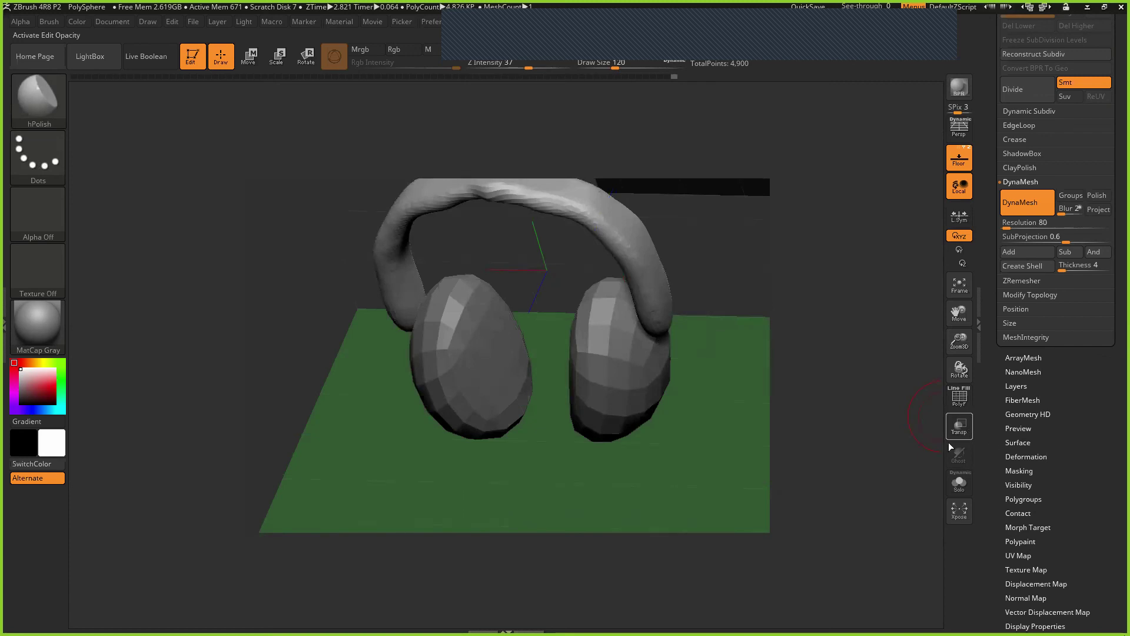
Step: Preview the headphones with Transparency switched on, turn it off again and check the headband against the front reference
click(959, 425)
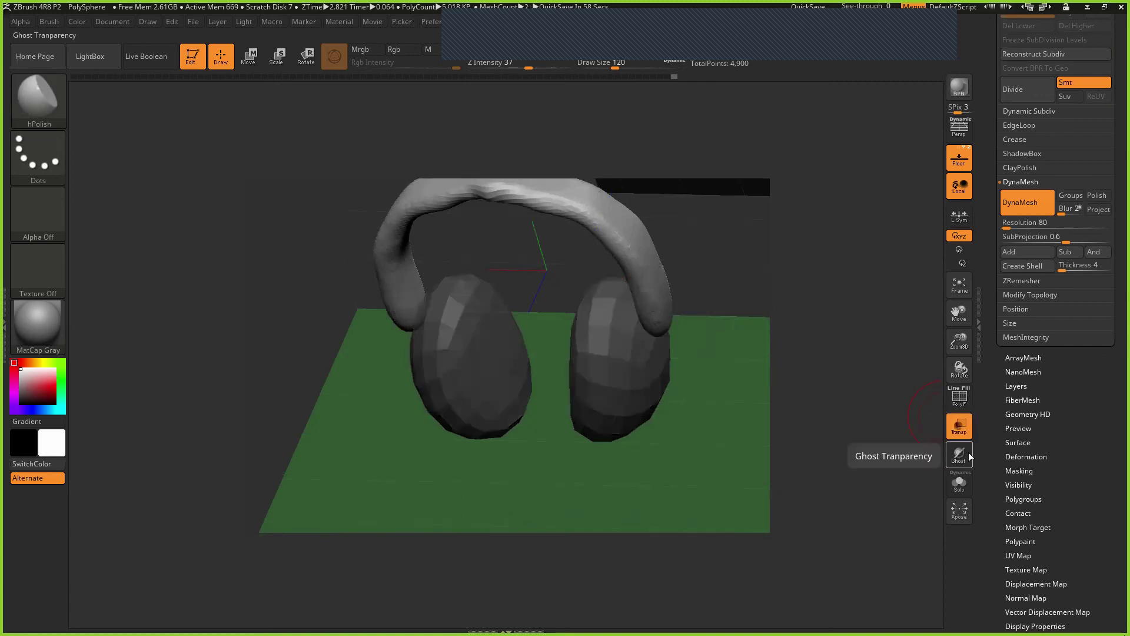
click(953, 432)
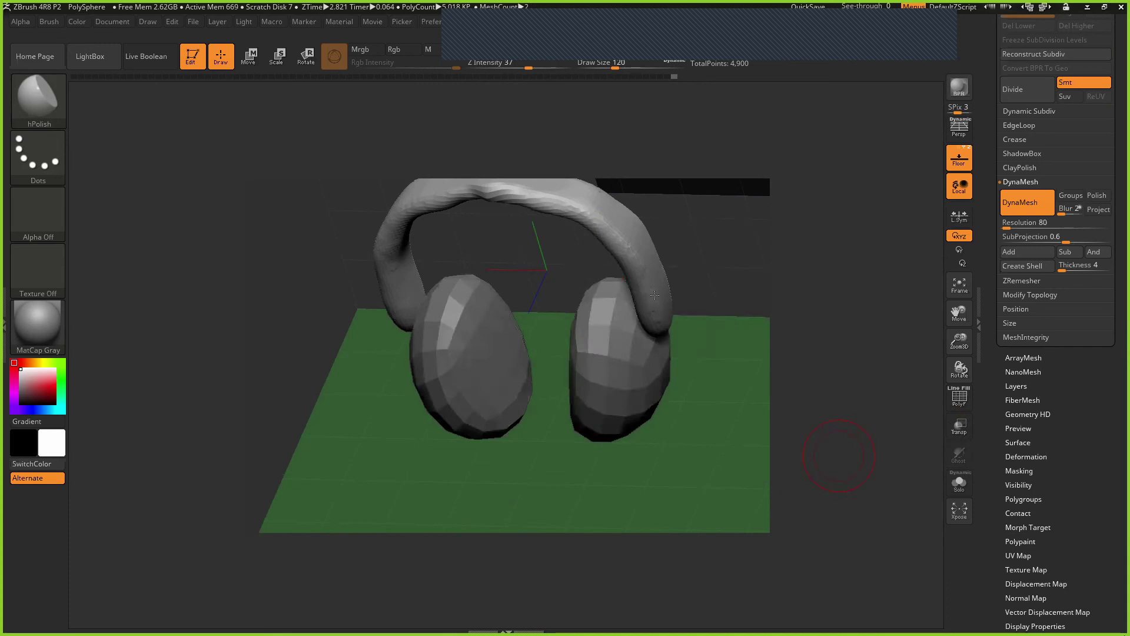
drag(713, 271, 524, 263)
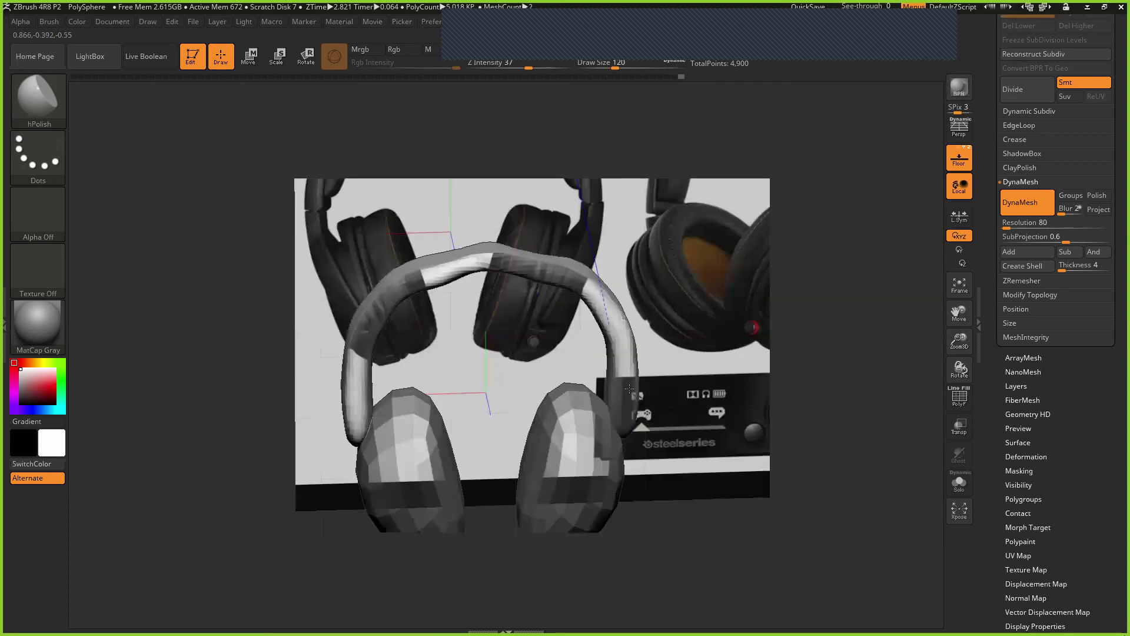
Step: Flatten the headband's top and side arms with the hPolish brush at draw size 120 from several angles, undoing the last stroke
drag(502, 260, 465, 267)
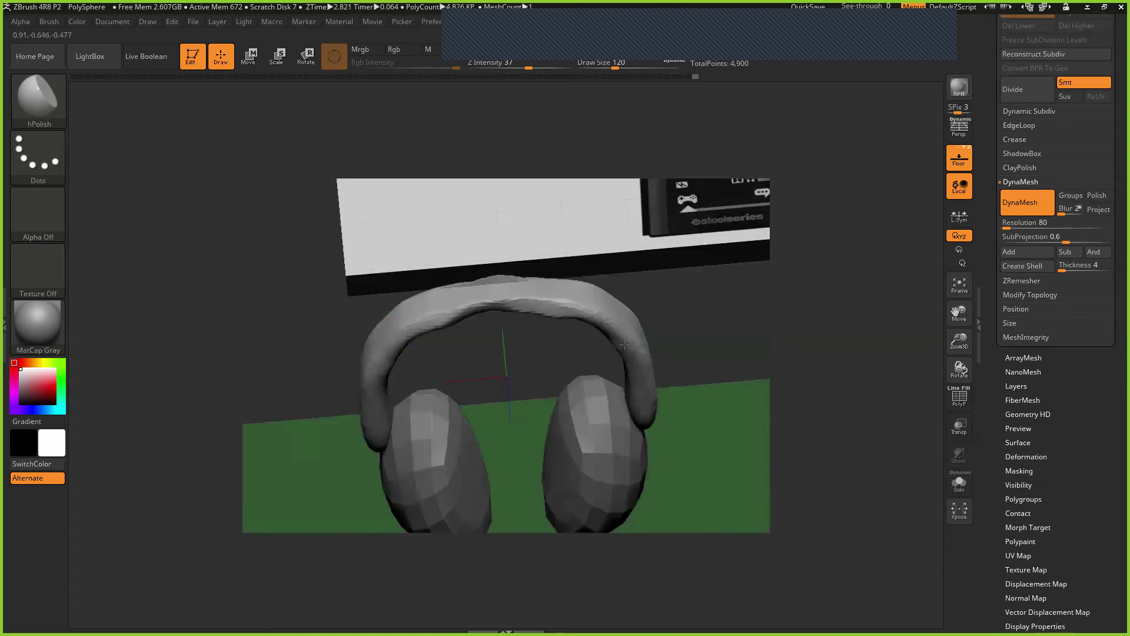
right_drag(624, 345, 645, 392)
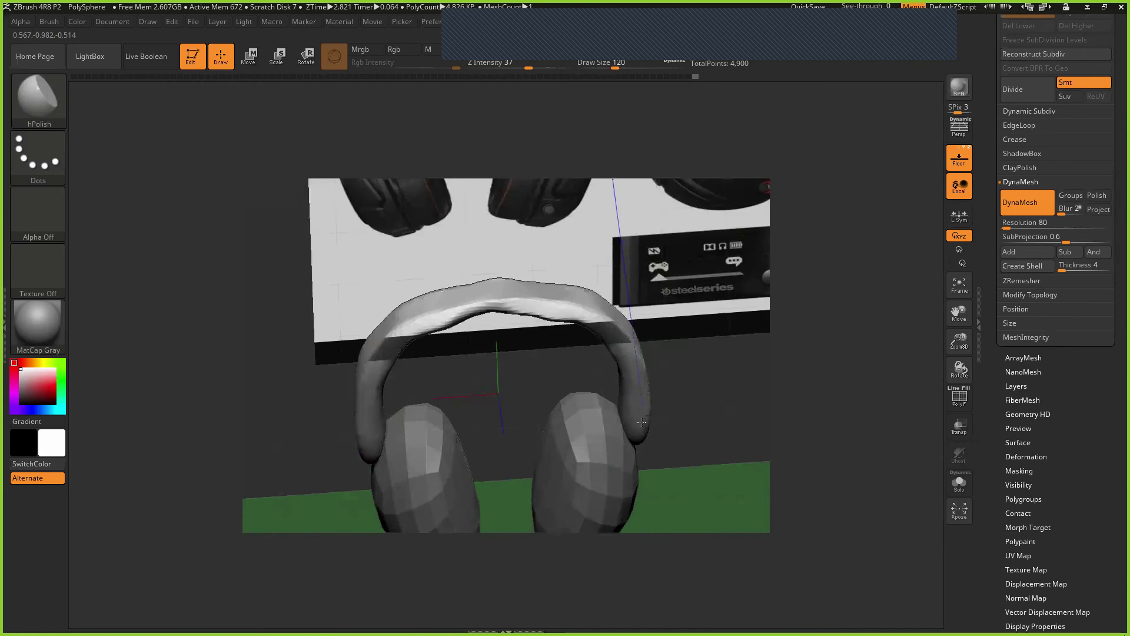
right_drag(740, 340, 739, 340)
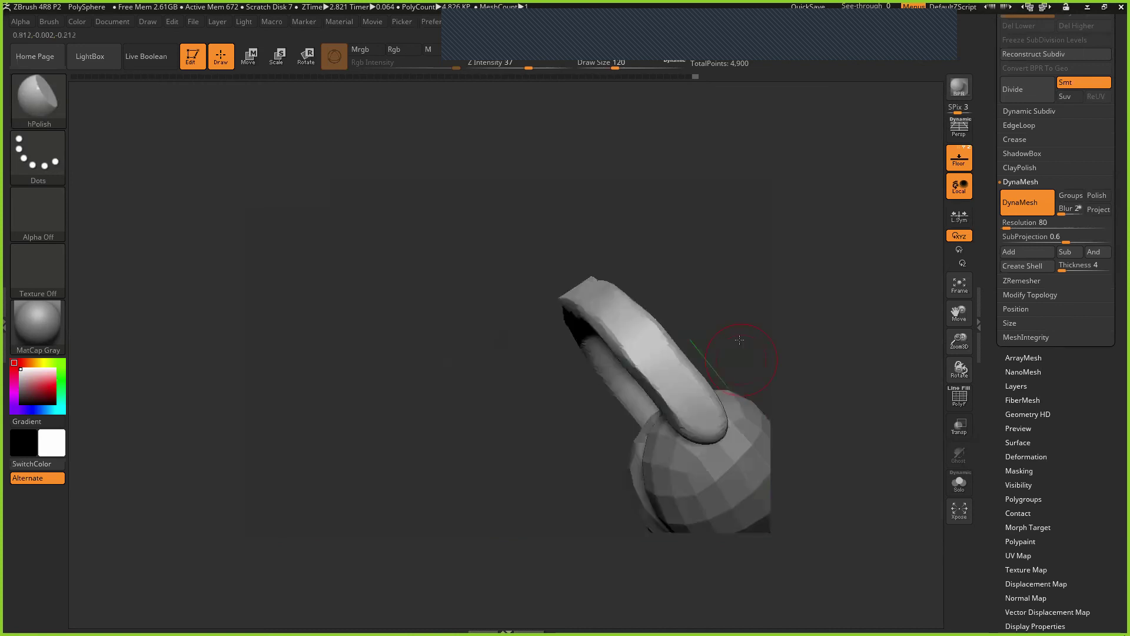
drag(740, 340, 593, 246)
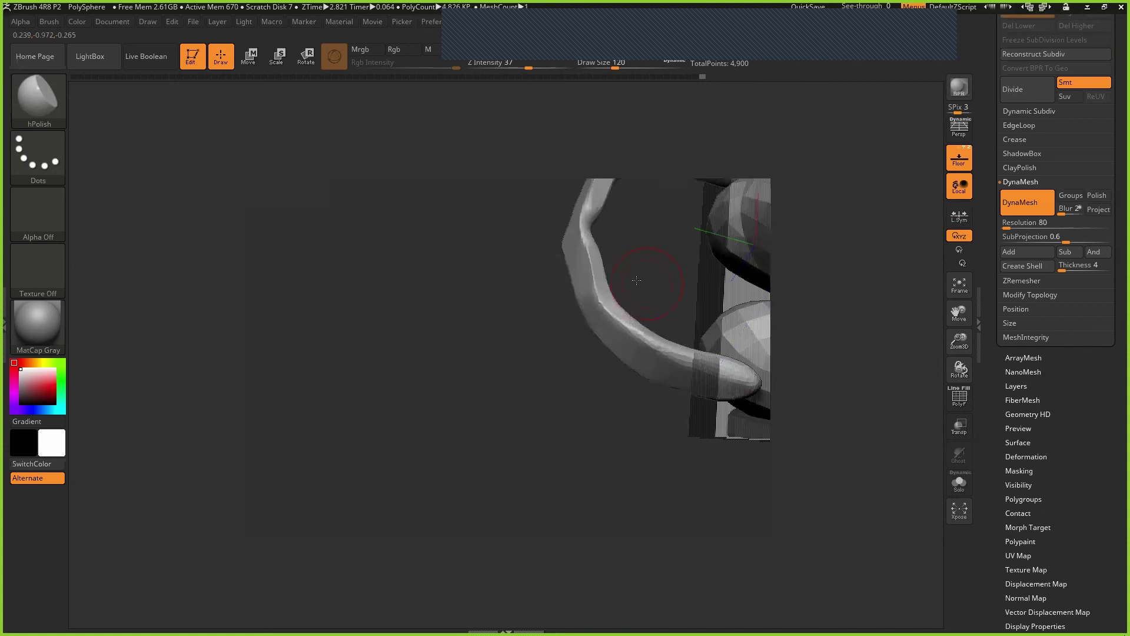
drag(593, 246, 660, 358)
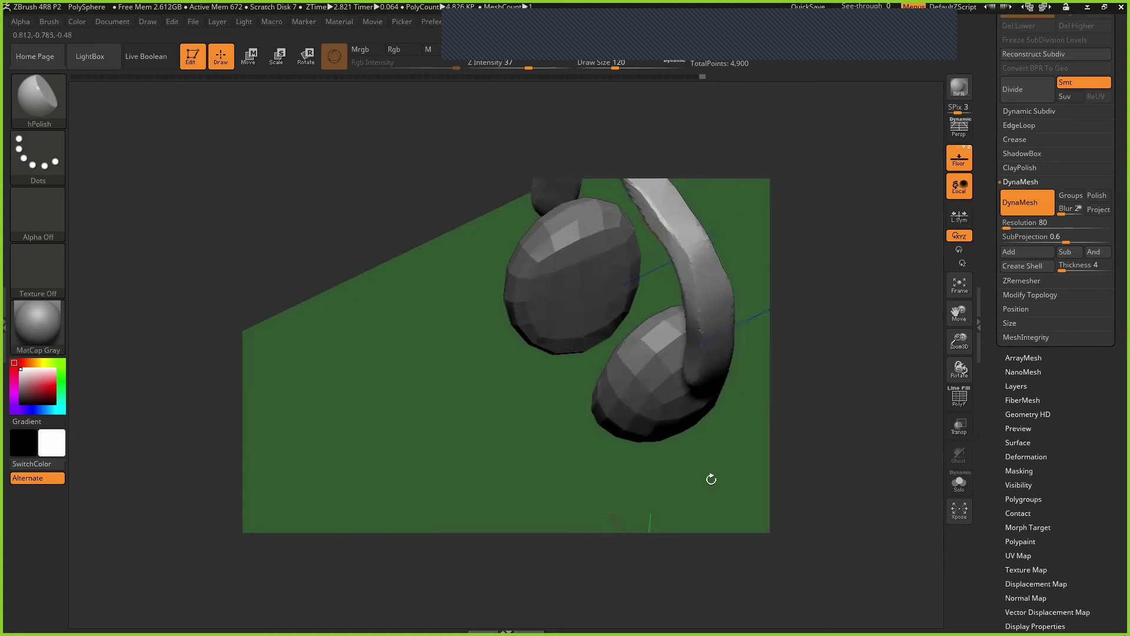
mouse_move(732, 437)
mouse_down()
mouse_move(737, 295)
mouse_move(608, 255)
mouse_move(652, 283)
mouse_move(709, 249)
mouse_up()
drag(673, 288, 667, 307)
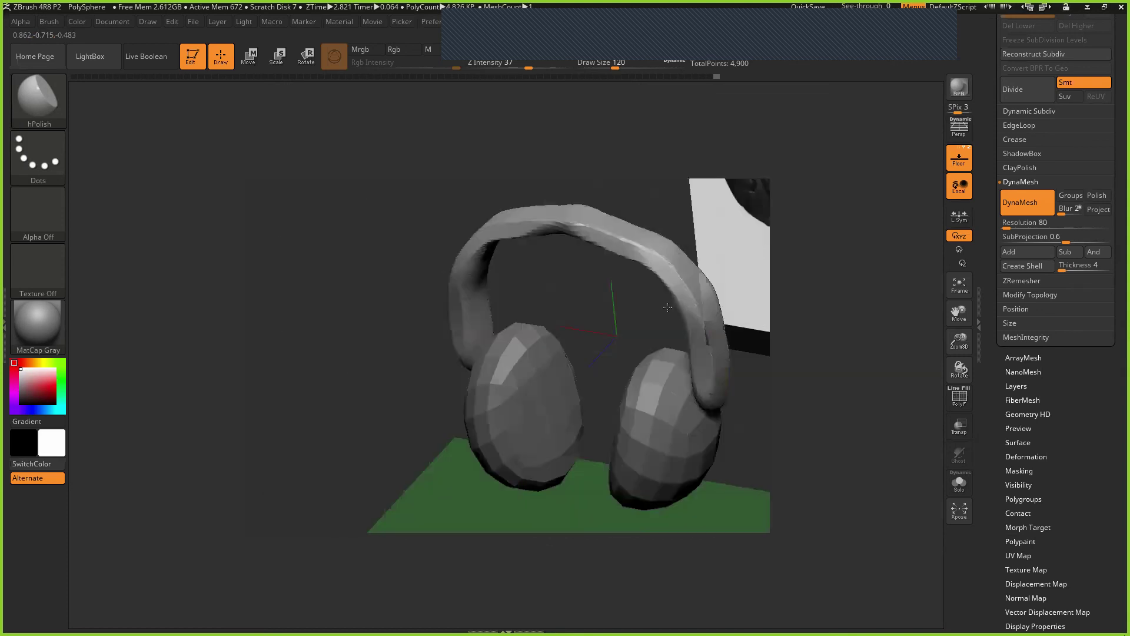
key(ctrl+z)
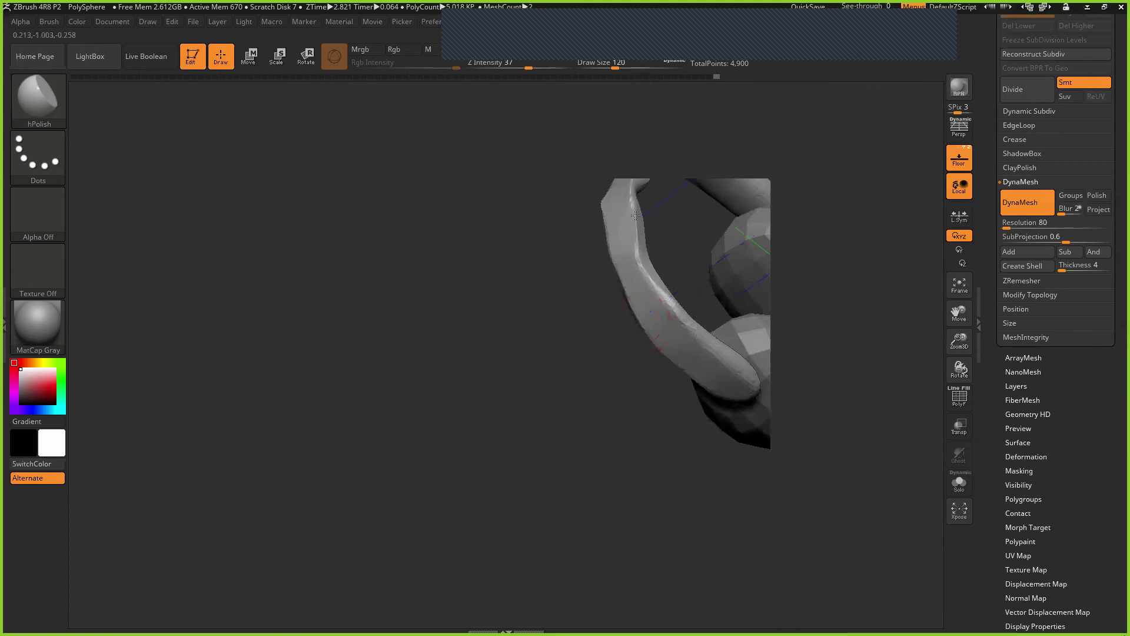
Step: Try a Smooth stroke on the headband's side arm, undo it, and even out the arm with the hPolish brush at draw size 120
shift+drag(637, 221, 646, 286)
key(ctrl+z)
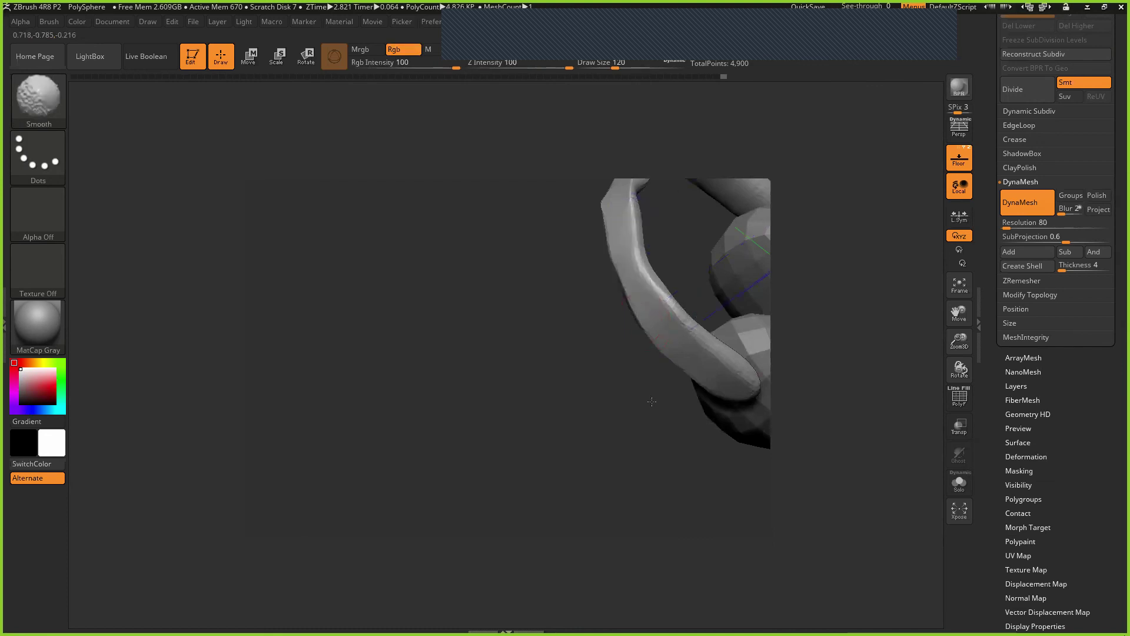
mouse_move(652, 401)
mouse_down()
mouse_move(646, 271)
mouse_move(617, 276)
mouse_up()
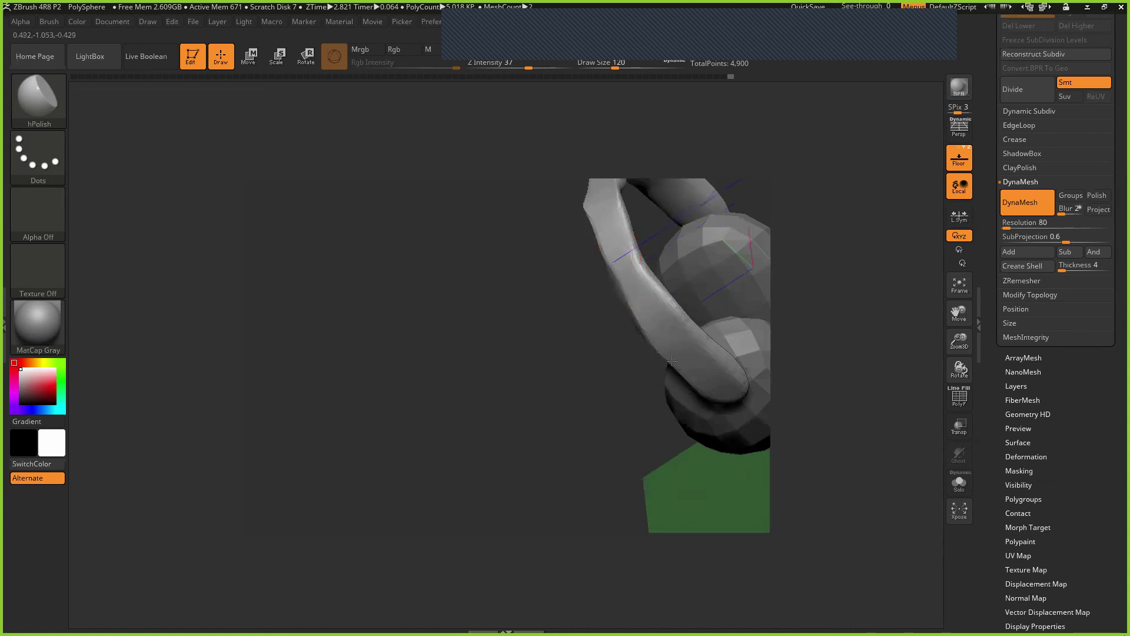
drag(672, 361, 721, 310)
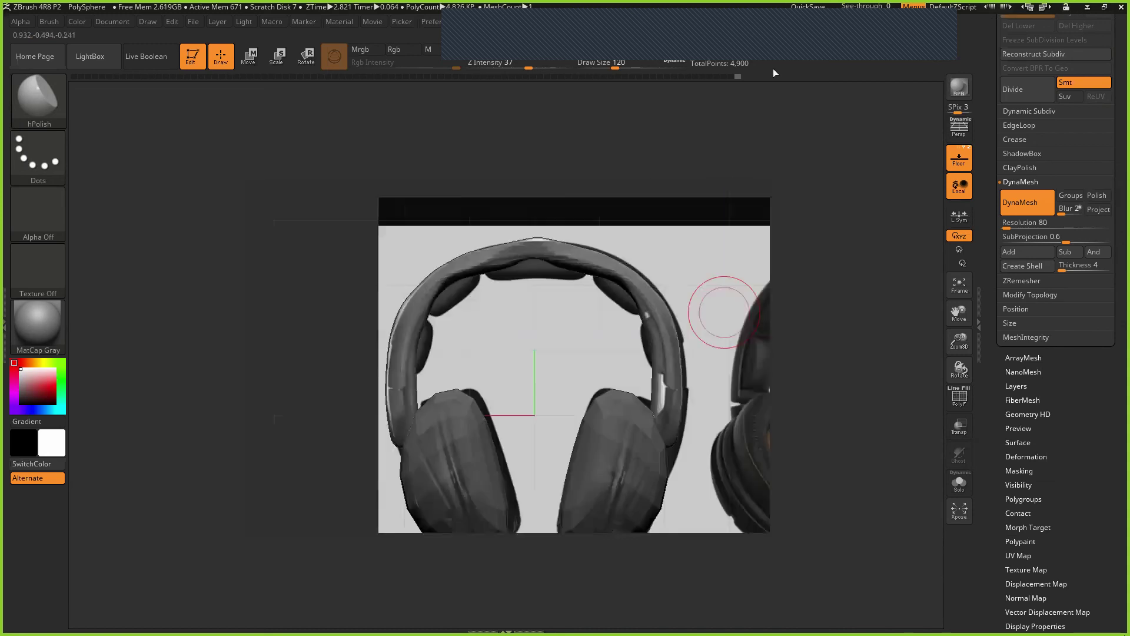
key(ctrl+shift+z)
right_drag(700, 335, 681, 512)
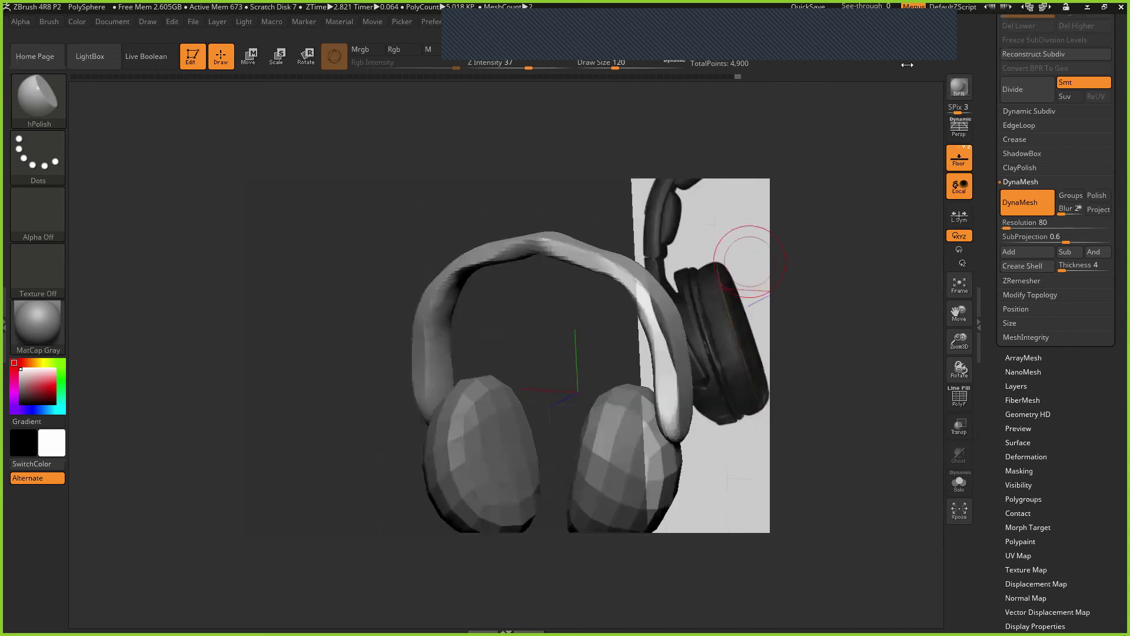
Step: Restore the maximized ZBrush window to its smaller floating size
click(1104, 7)
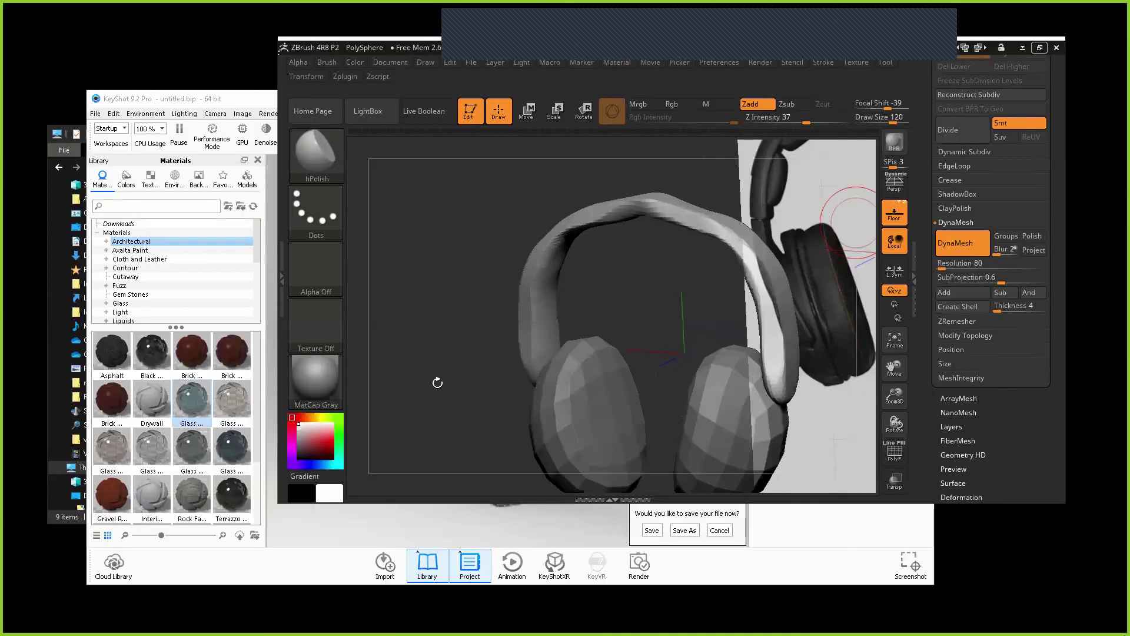